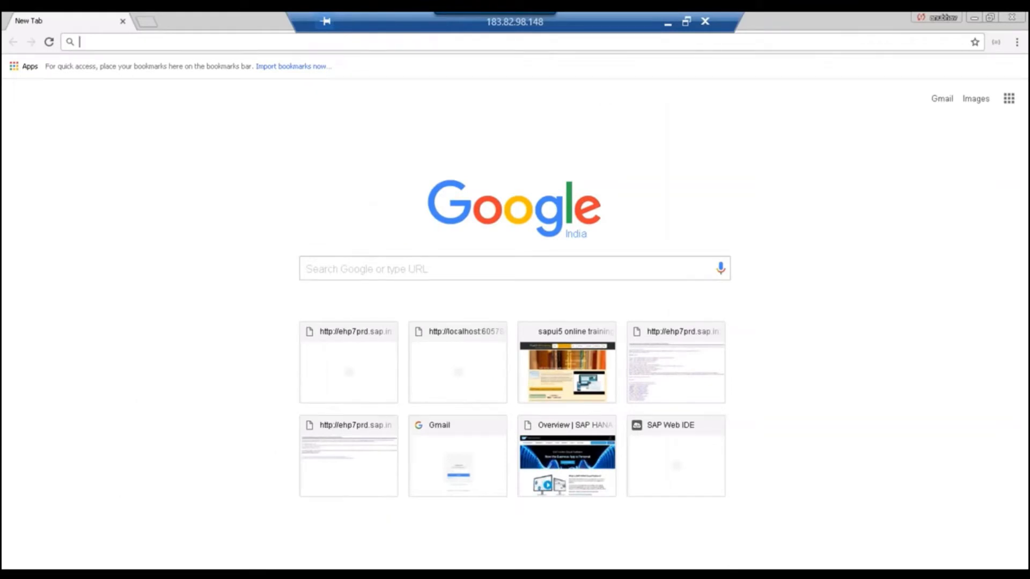
# Load tools.hana.ondemand.com in the new Chrome tab from the autocompleted 'tools' suggestion.
pyautogui.click(367, 47)
pyautogui.write('tools')
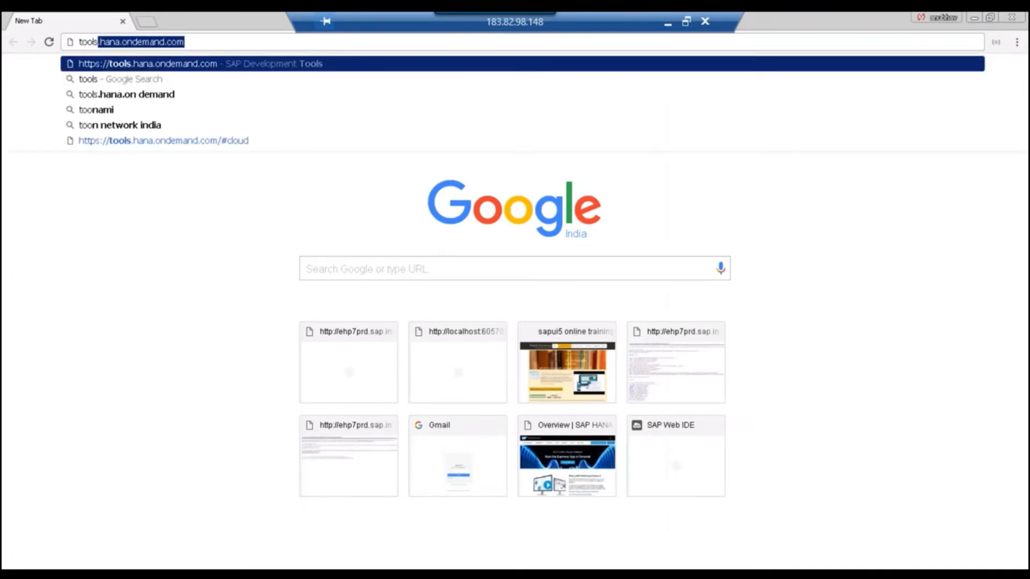
pyautogui.press('Return')
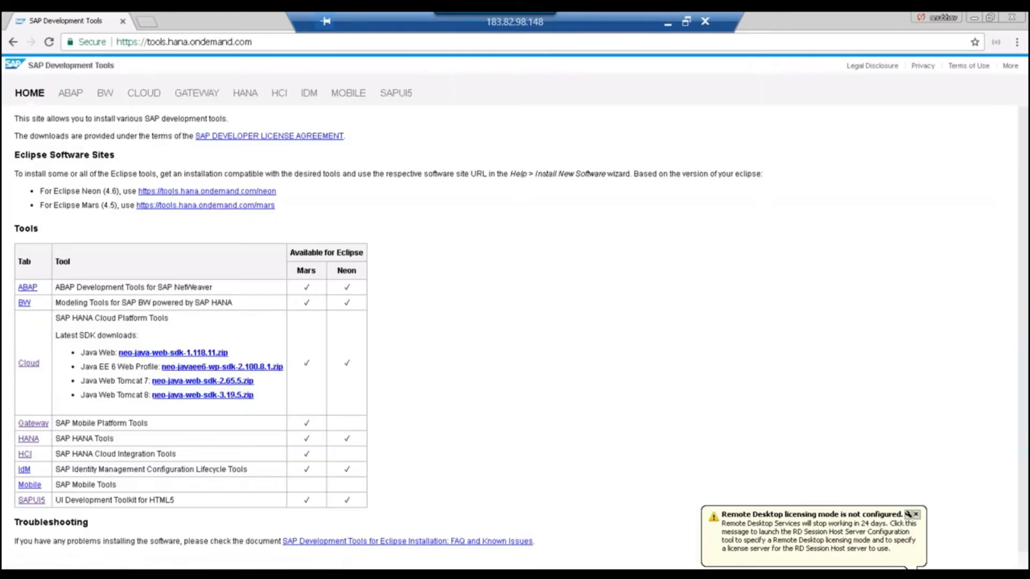
# Open the SAPUI5 section and highlight the SAP HANA Cloud Platform, Web IDE personal edition text.
pyautogui.click(395, 95)
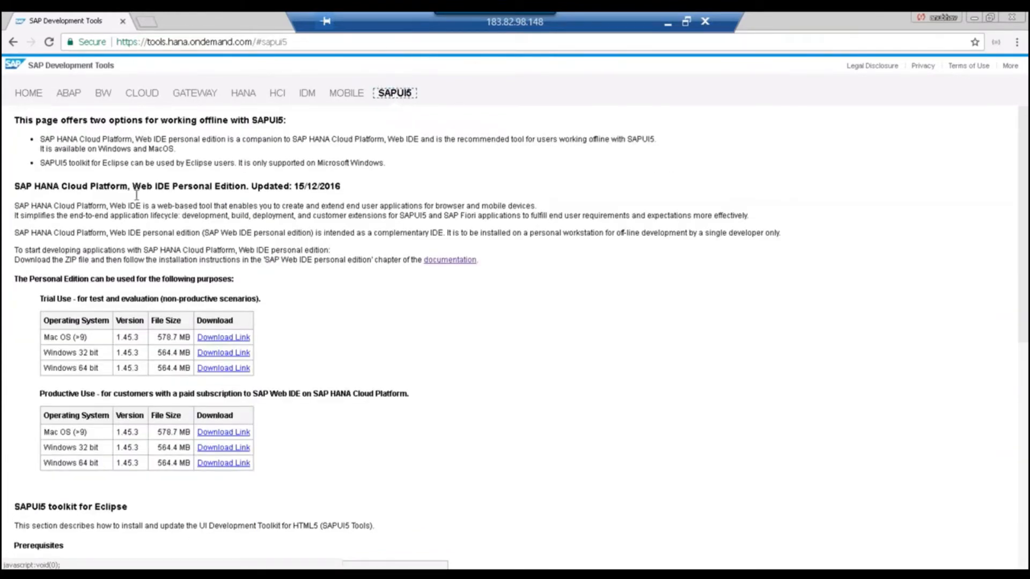
pyautogui.moveTo(16, 186); pyautogui.dragTo(258, 186)
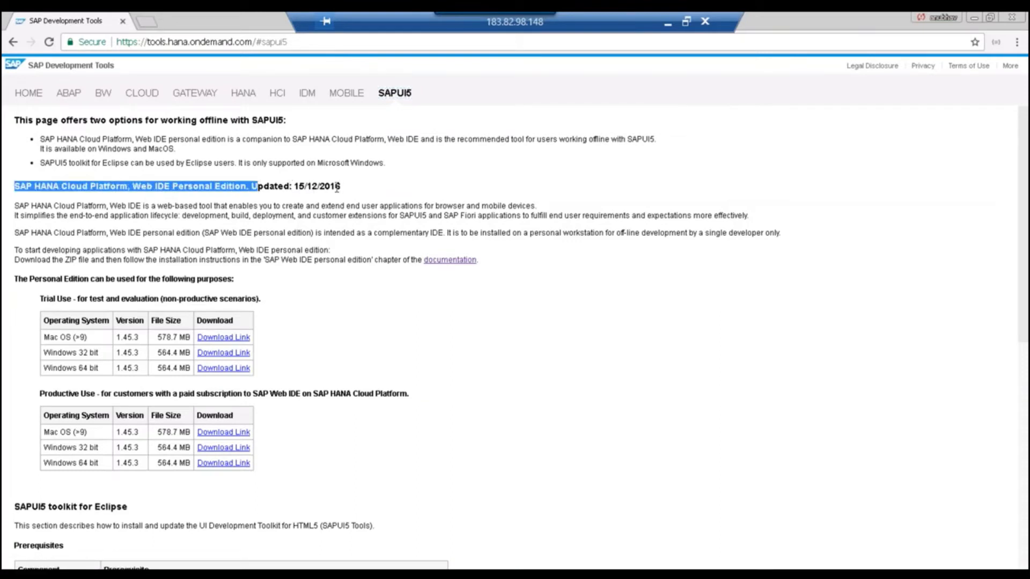
pyautogui.moveTo(337, 187); pyautogui.dragTo(256, 188)
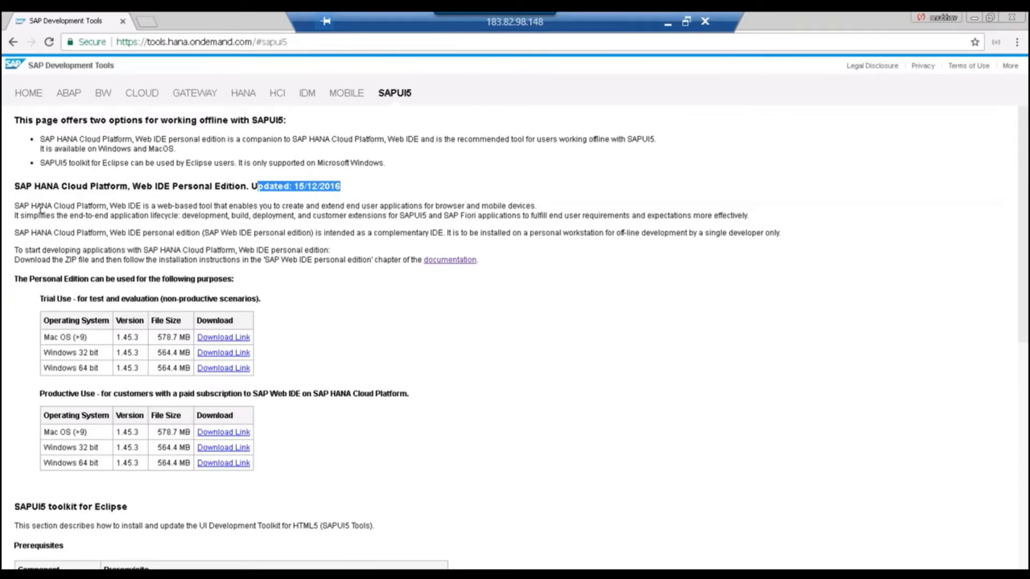
pyautogui.moveTo(17, 206); pyautogui.dragTo(140, 209)
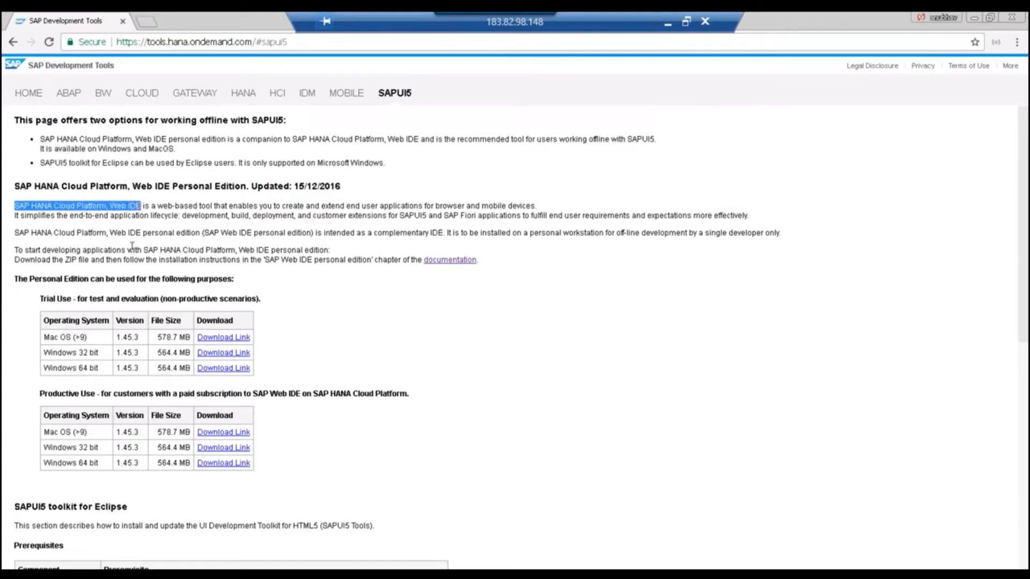
pyautogui.doubleClick(245, 250)
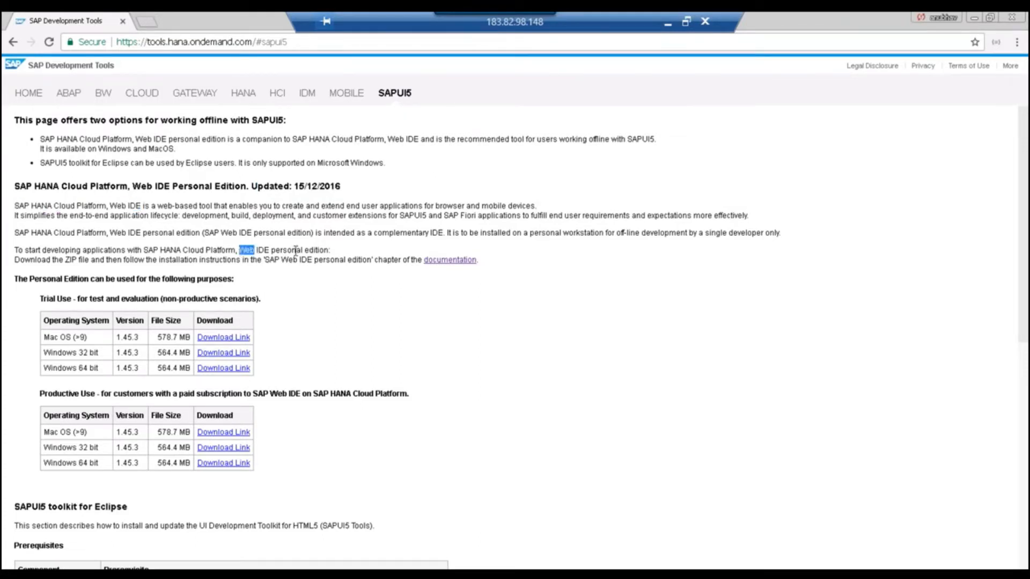
pyautogui.moveTo(295, 251); pyautogui.dragTo(334, 251)
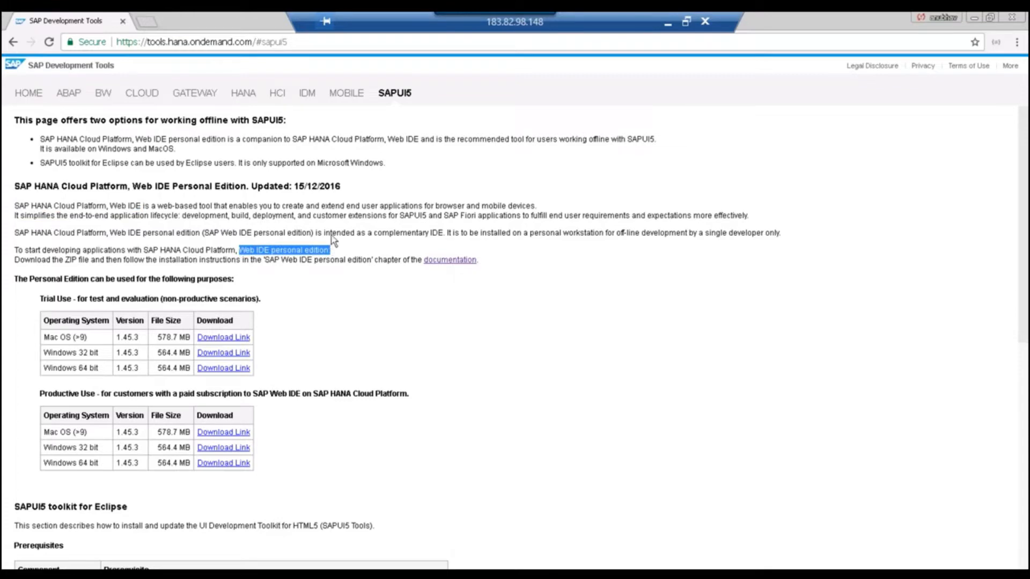
# Scroll to the Web IDE Personal Edition 1.45.3 download tables and highlight the Windows 64 bit entry.
pyautogui.scroll(-1, 333, 240)
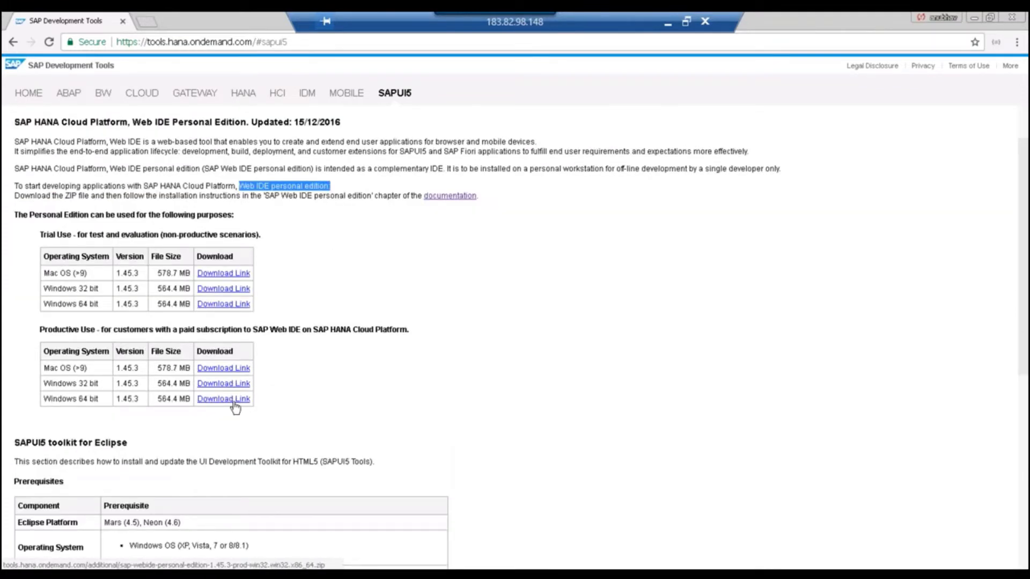
pyautogui.moveTo(102, 404); pyautogui.dragTo(48, 401)
pyautogui.click(49, 402)
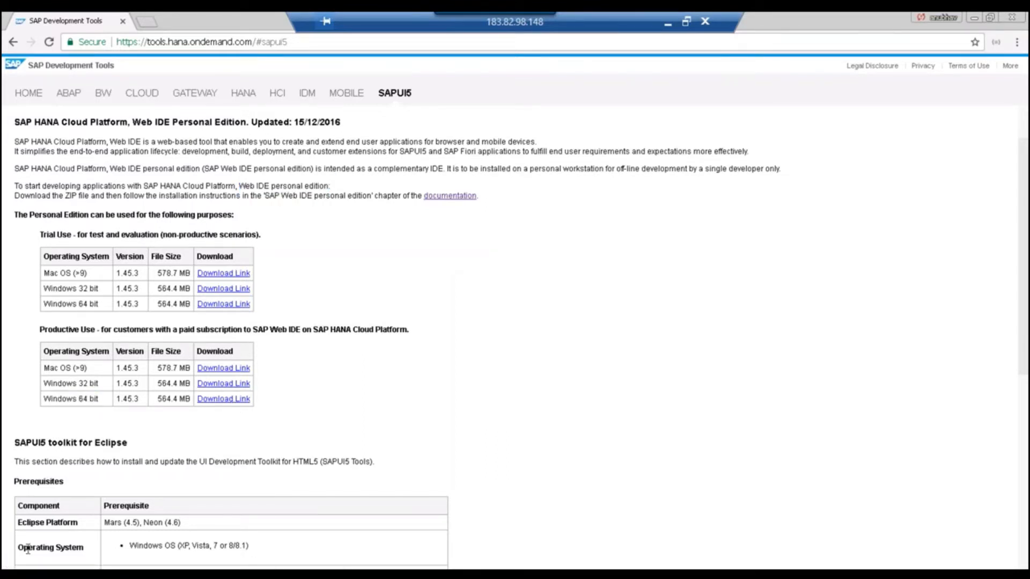
pyautogui.click(19, 574)
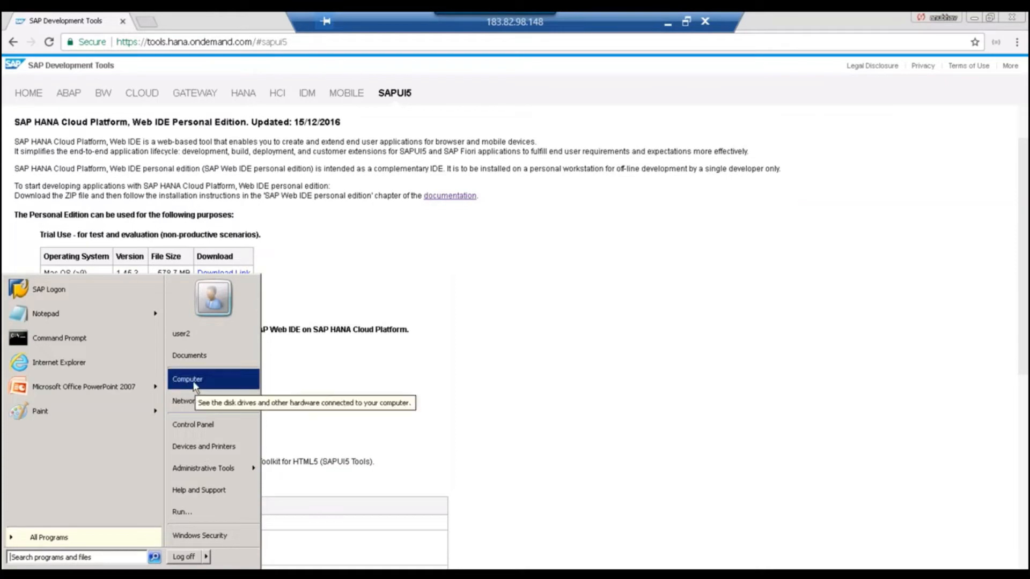
# Confirm in Computer Properties that the system type is 64-bit, then close the System window.
pyautogui.rightClick(197, 386)
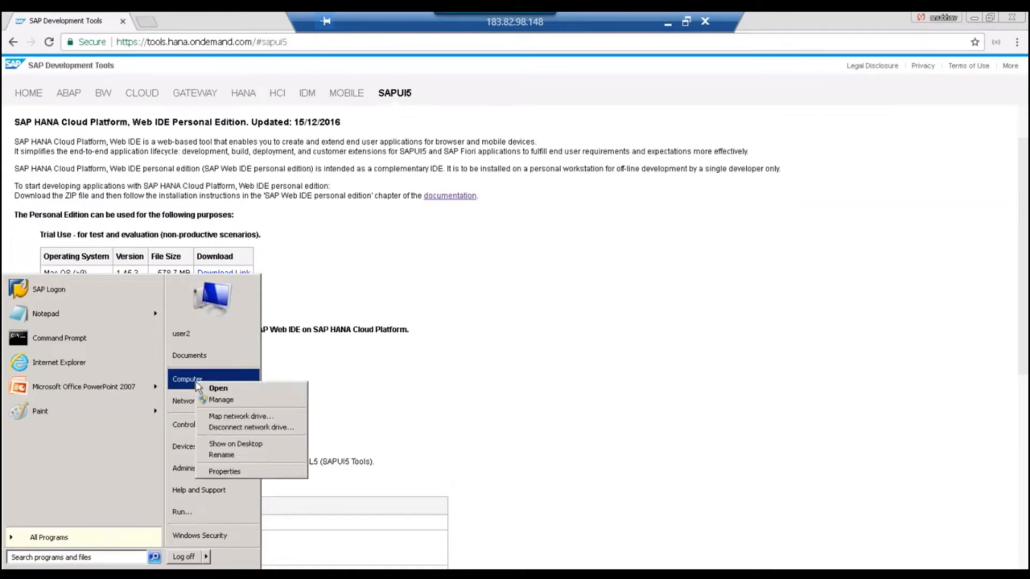
pyautogui.click(204, 469)
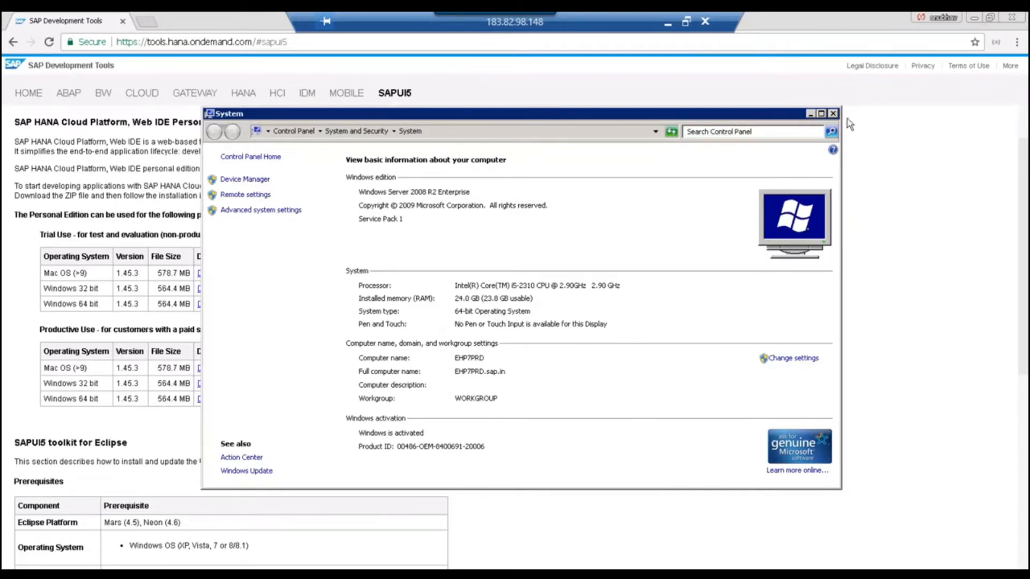
pyautogui.click(833, 114)
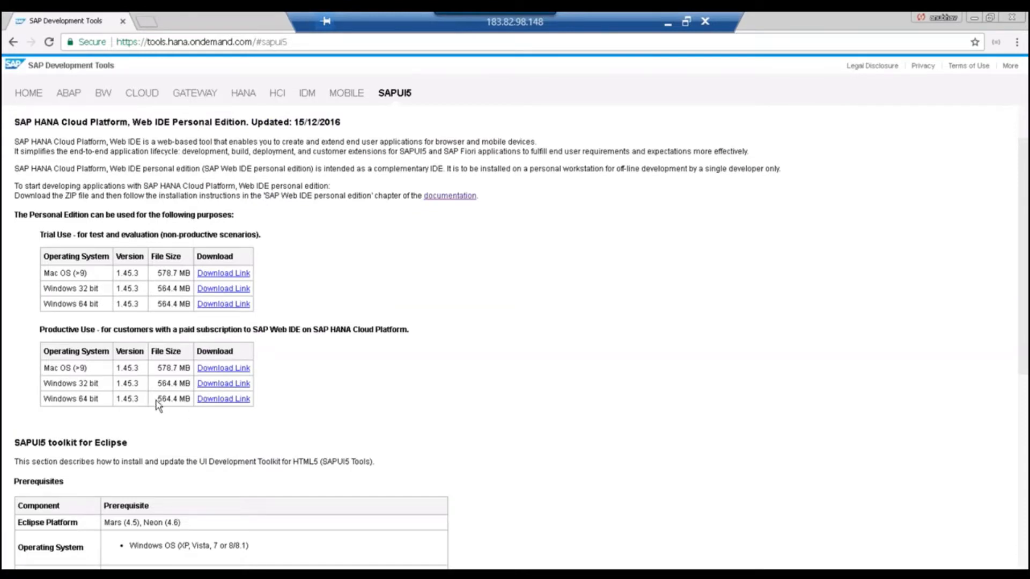
pyautogui.moveTo(157, 399); pyautogui.dragTo(188, 400)
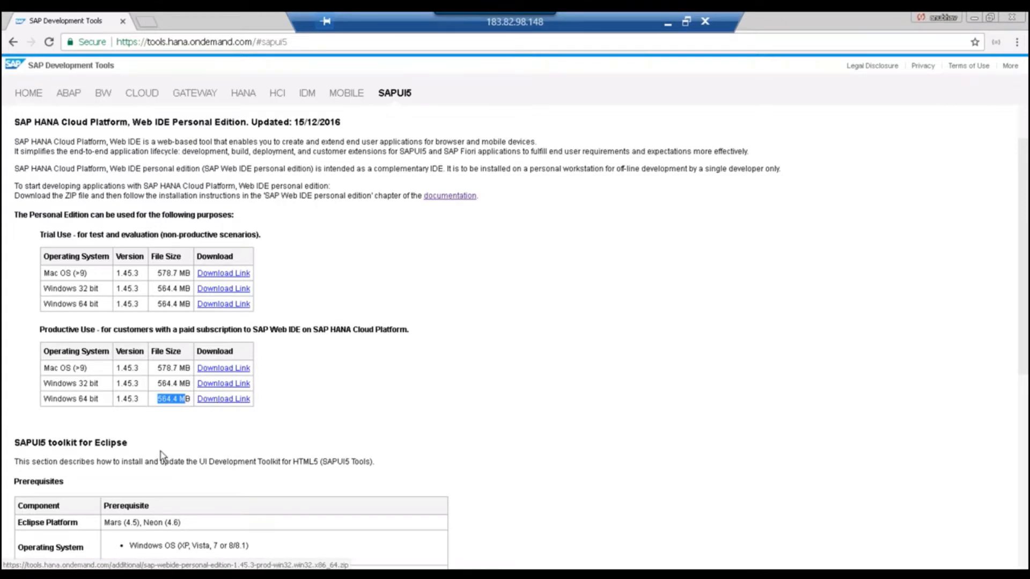
pyautogui.click(127, 453)
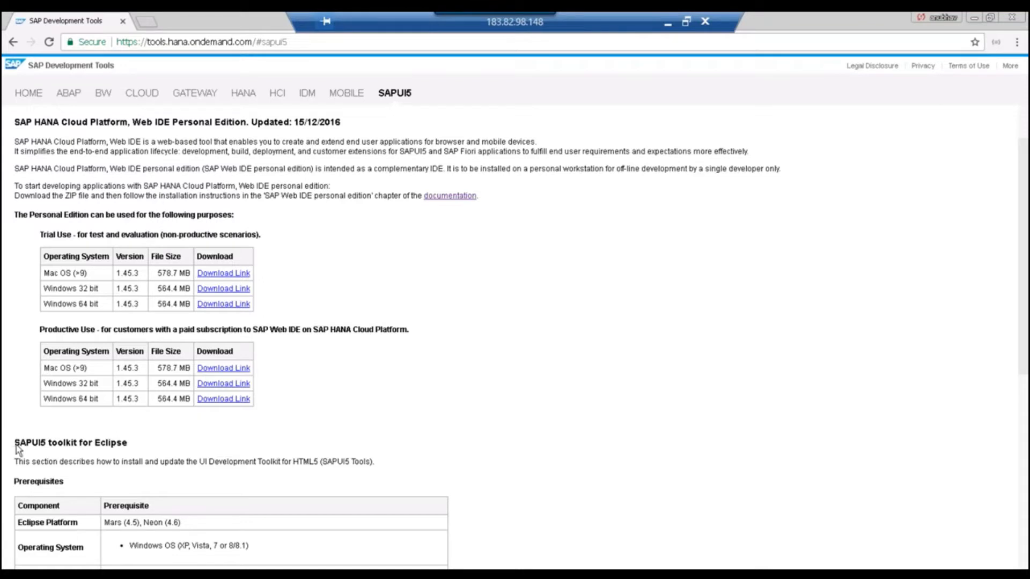
pyautogui.moveTo(15, 445); pyautogui.dragTo(89, 445)
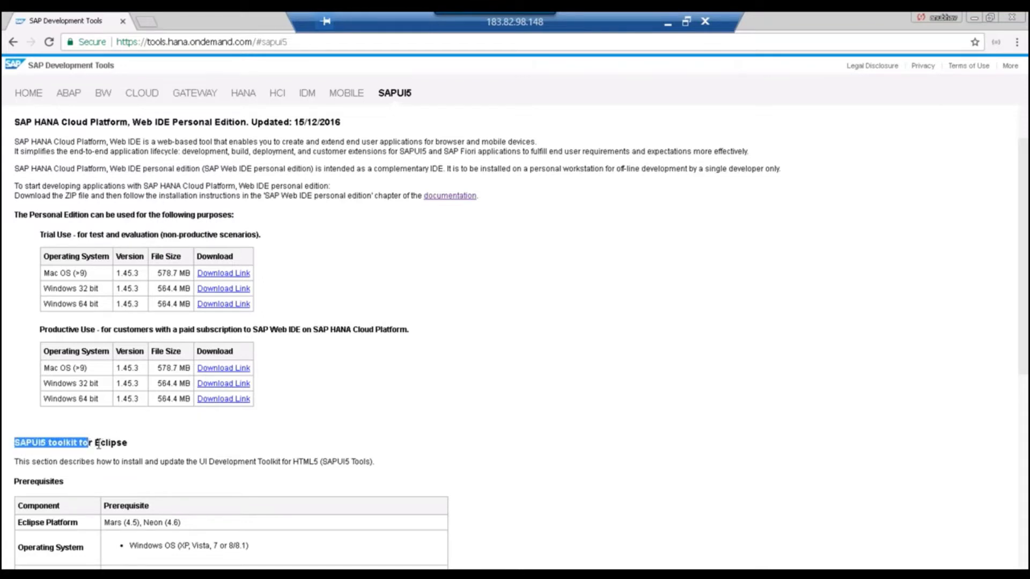
pyautogui.doubleClick(114, 443)
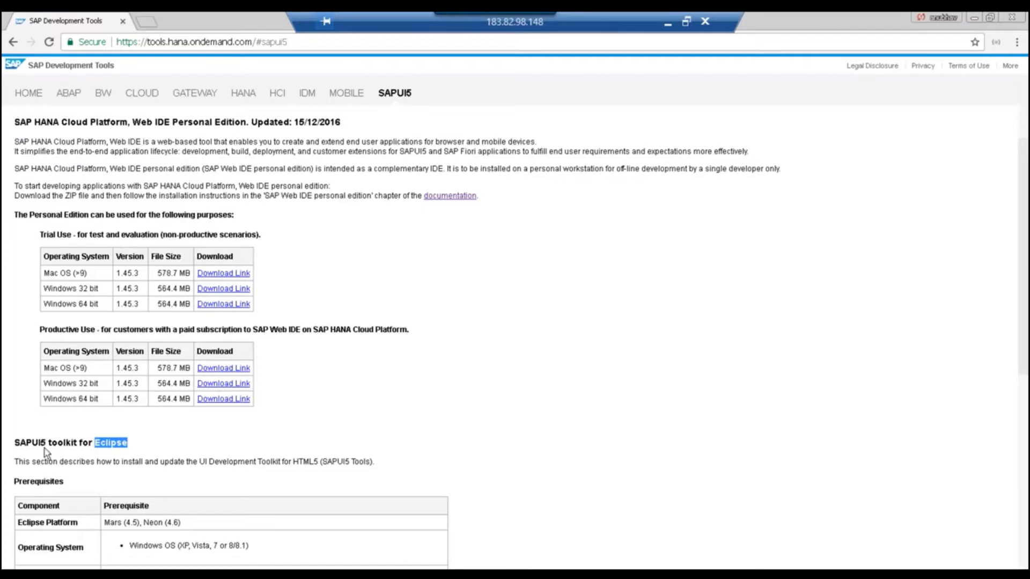
pyautogui.click(30, 447)
pyautogui.moveTo(15, 443); pyautogui.dragTo(135, 443)
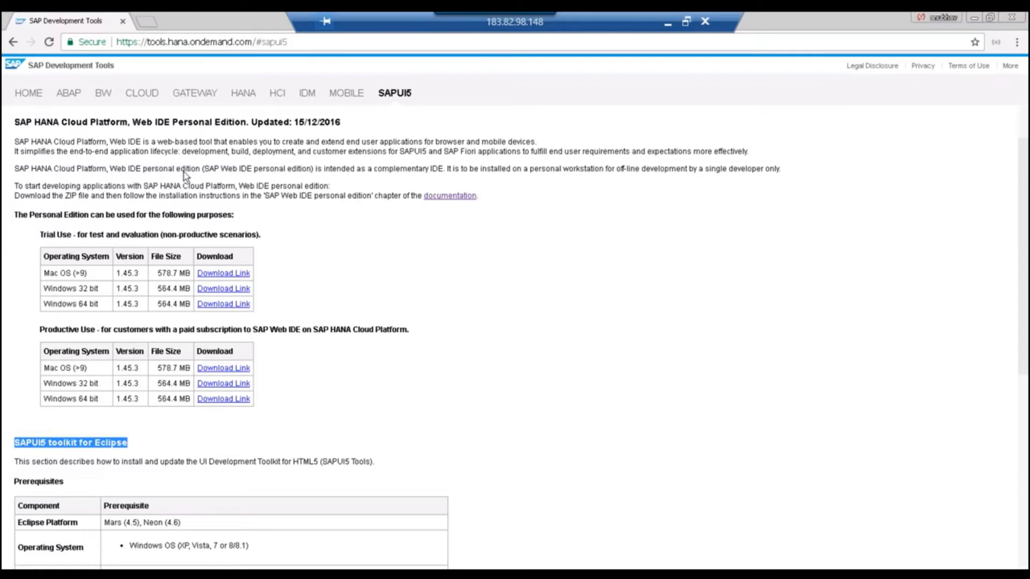
pyautogui.moveTo(181, 169); pyautogui.dragTo(186, 169)
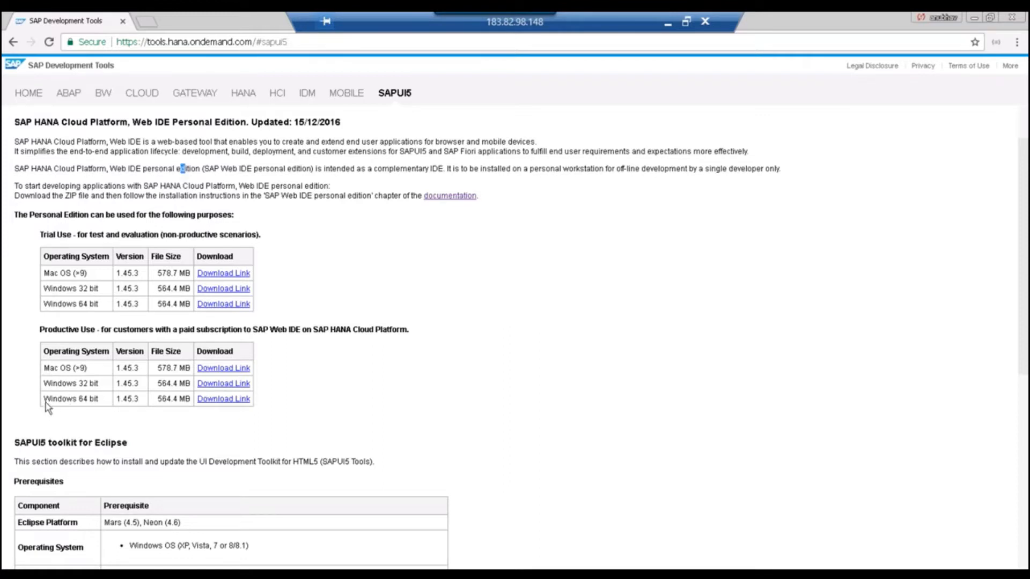
pyautogui.moveTo(44, 399); pyautogui.dragTo(107, 399)
pyautogui.click(143, 94)
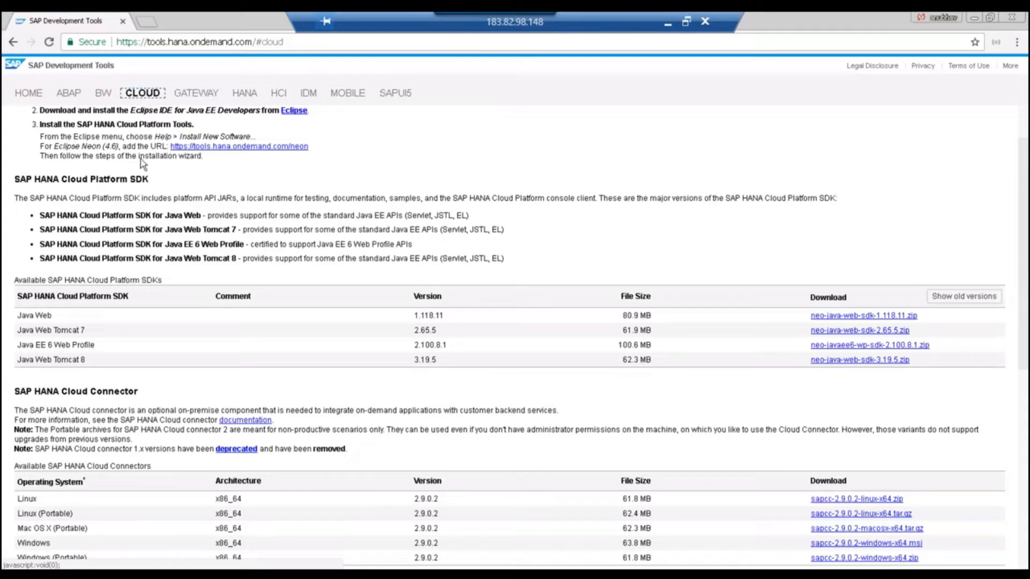
pyautogui.scroll(-5, 145, 215)
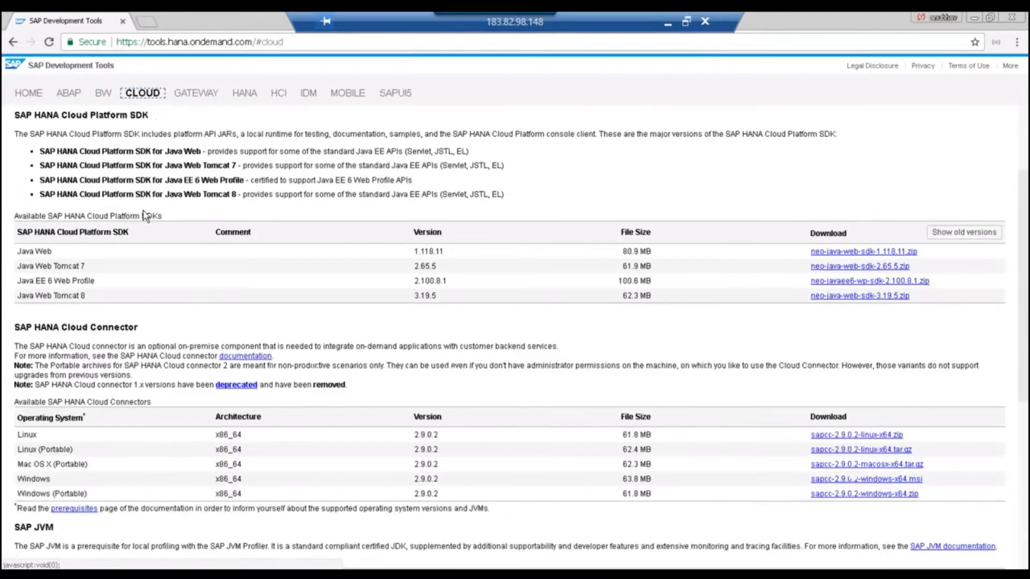
pyautogui.scroll(-3, 515, 332)
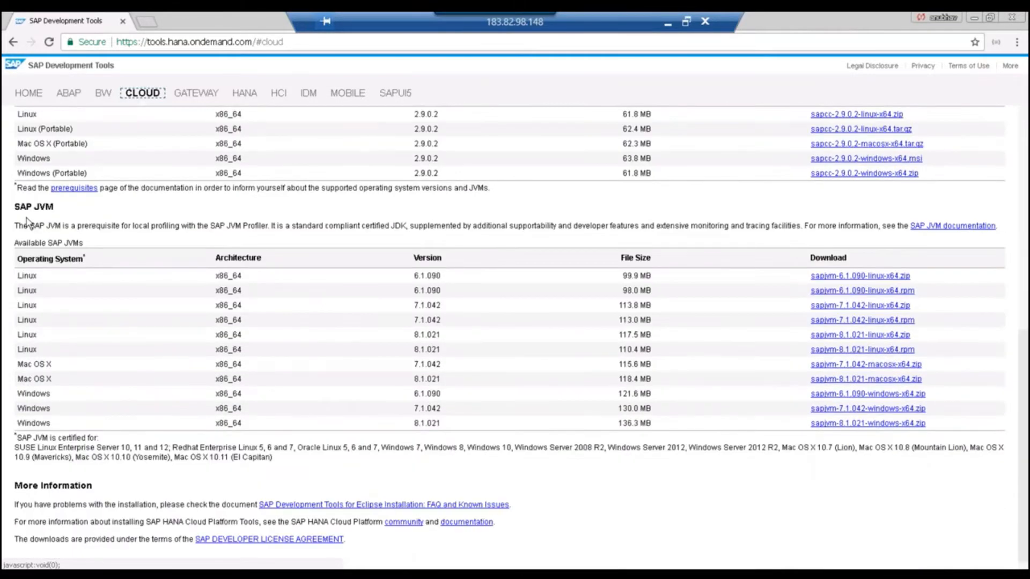
pyautogui.moveTo(15, 207); pyautogui.dragTo(58, 207)
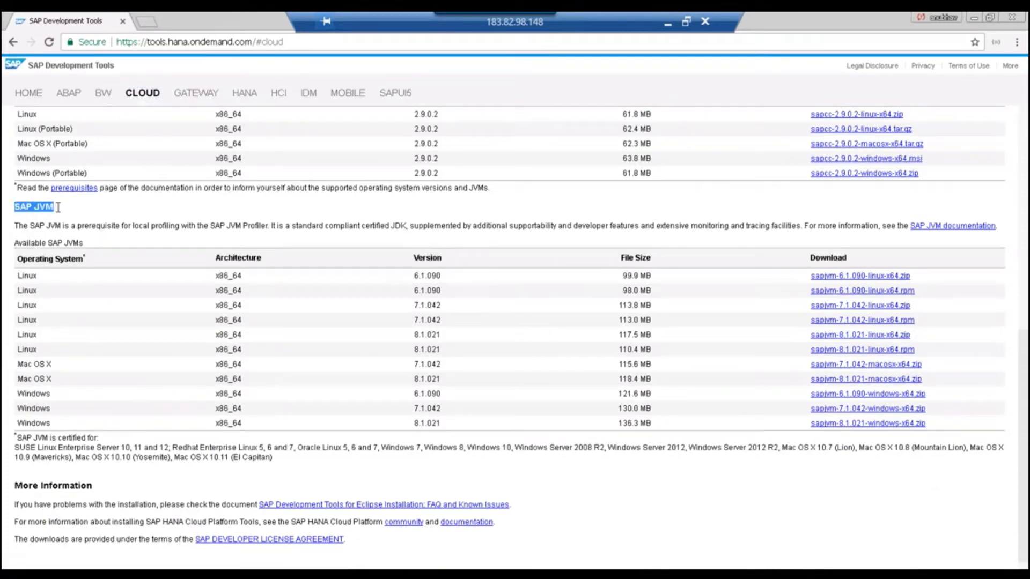
pyautogui.click(58, 208)
pyautogui.tripleClick(39, 207)
pyautogui.click(240, 423)
pyautogui.moveTo(216, 423); pyautogui.dragTo(269, 423)
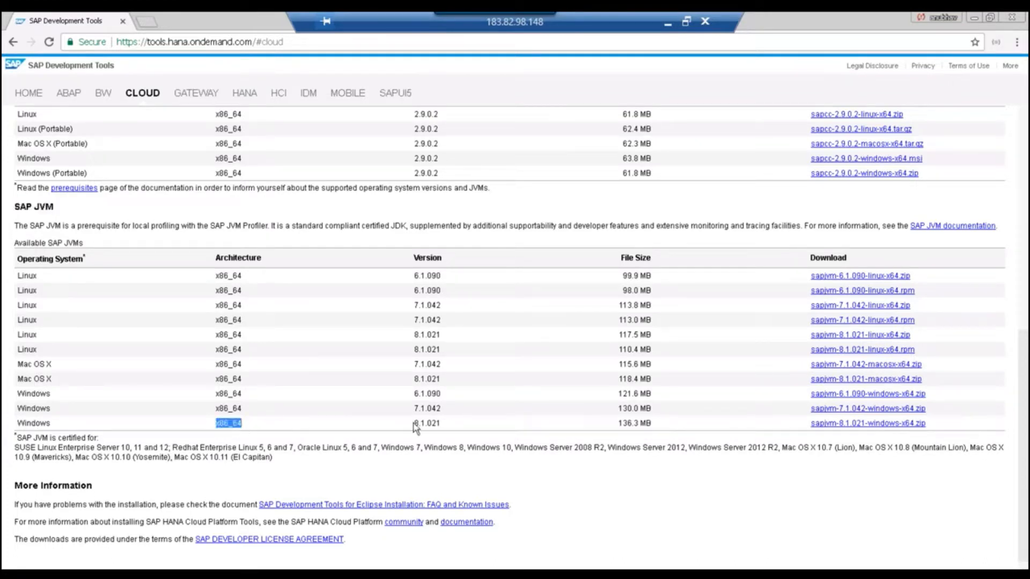
pyautogui.moveTo(412, 424); pyautogui.dragTo(506, 421)
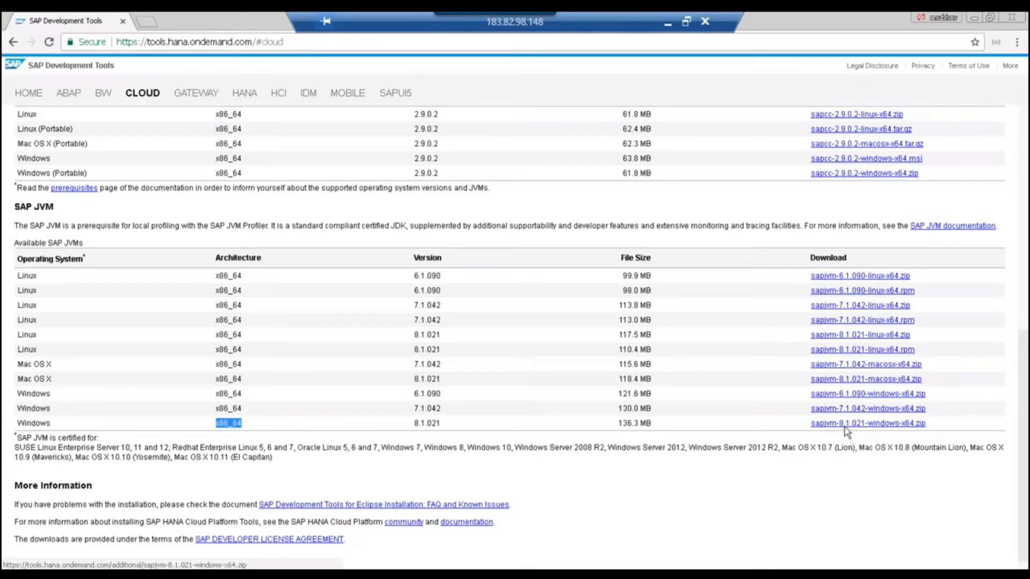
pyautogui.click(393, 93)
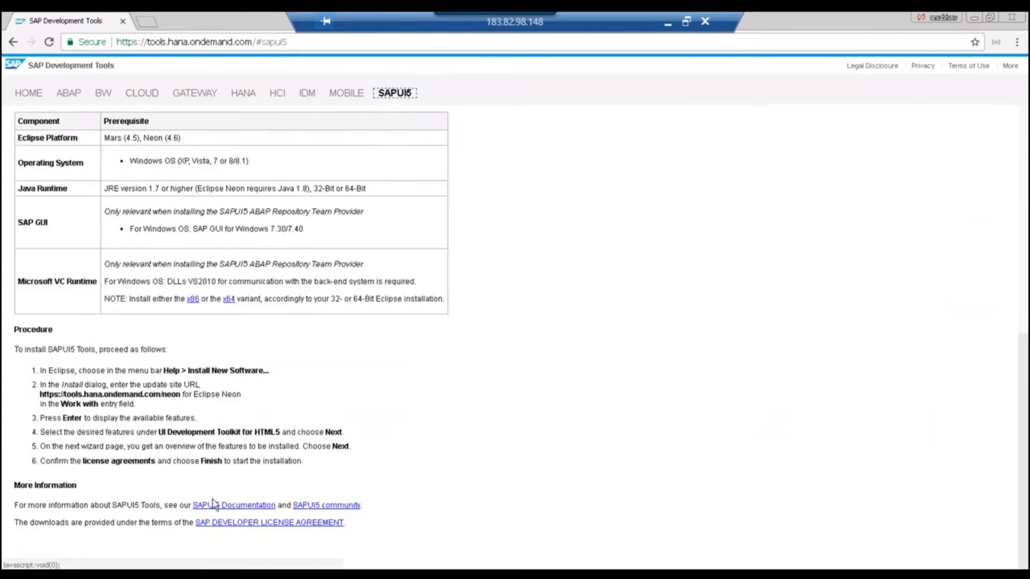
# Reveal the desktop and open the Downloads folder through Start > Computer.
pyautogui.press('super+d')
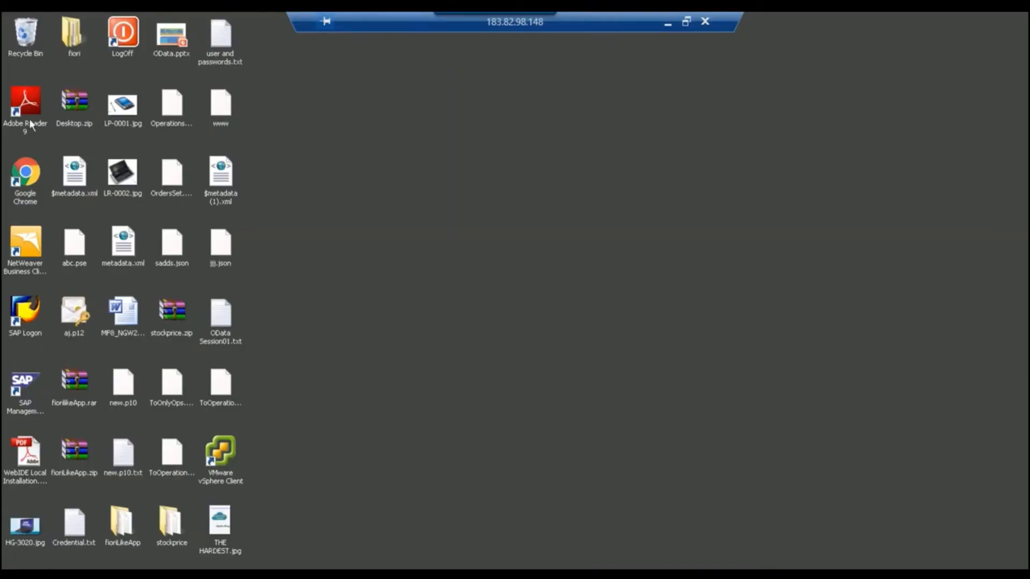
pyautogui.press('super')
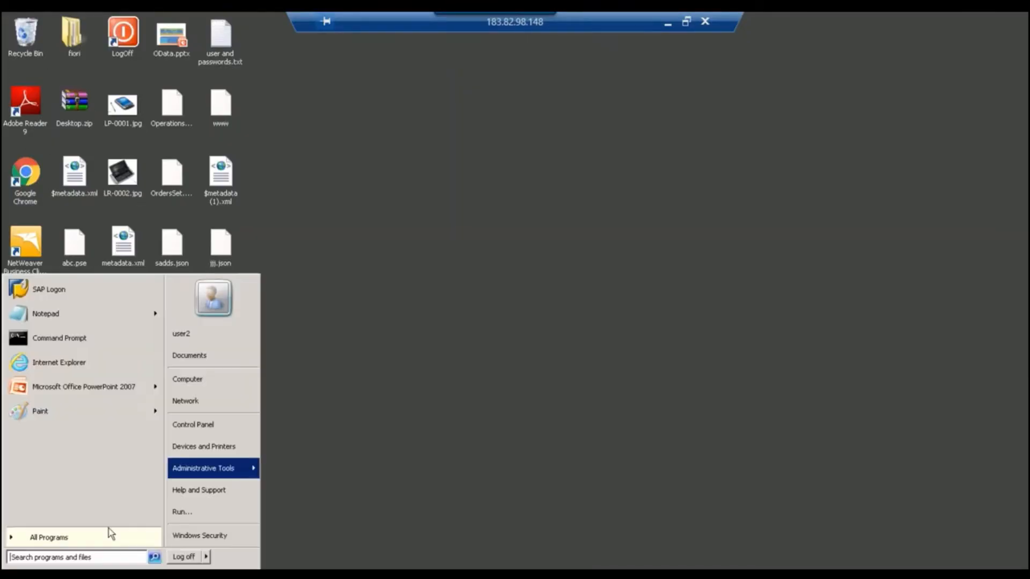
pyautogui.click(204, 382)
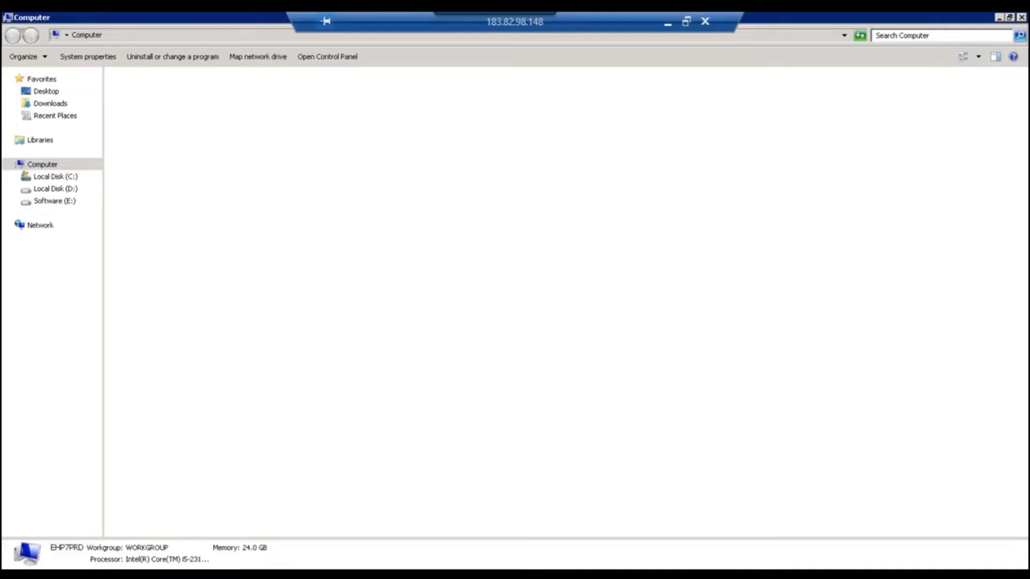
pyautogui.click(65, 103)
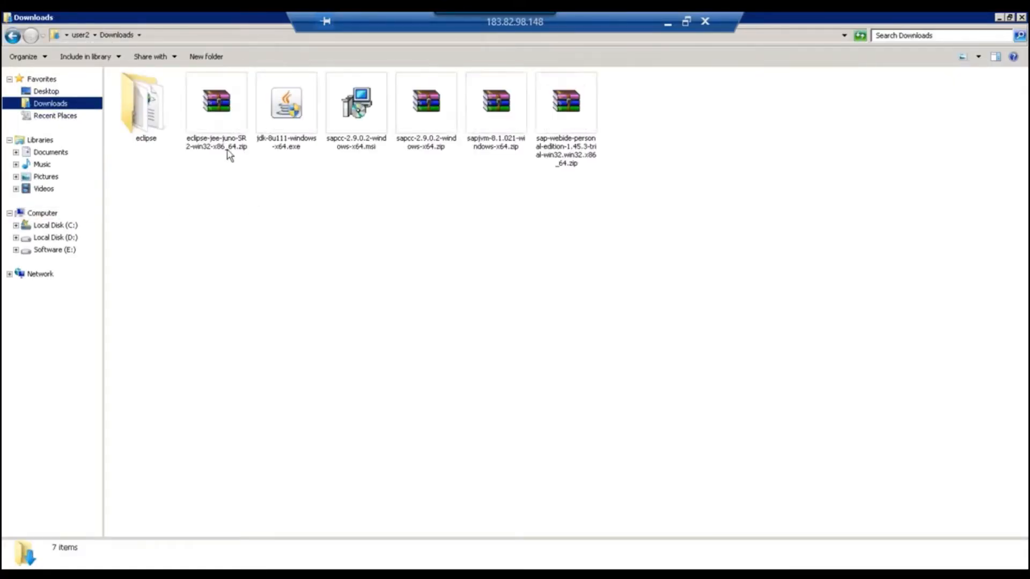
# Inspect the eclipse-jee-juno, sapcc and sapjvm archives, then show Local Disk (C:).
pyautogui.click(226, 148)
pyautogui.click(419, 151)
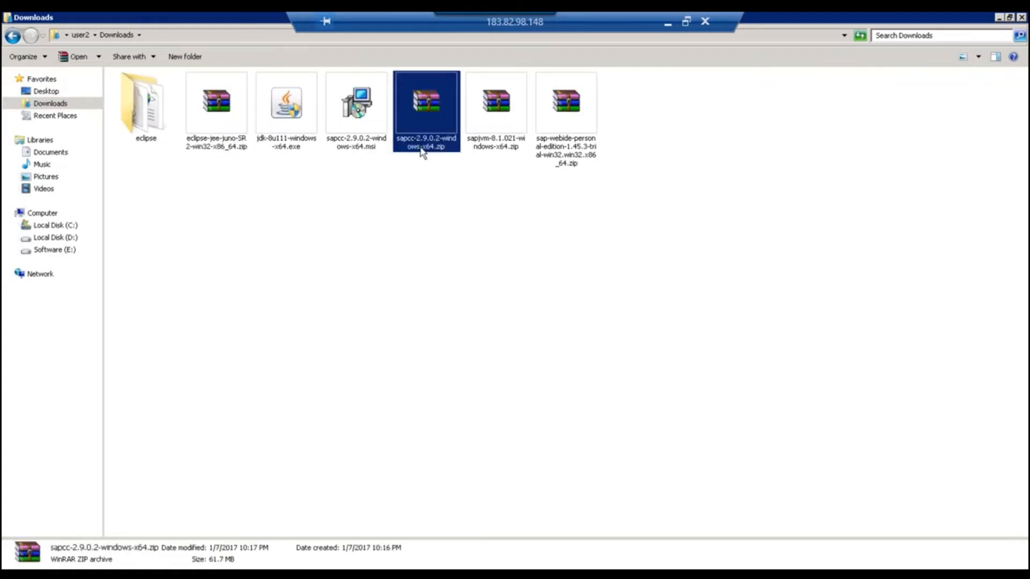
pyautogui.click(491, 143)
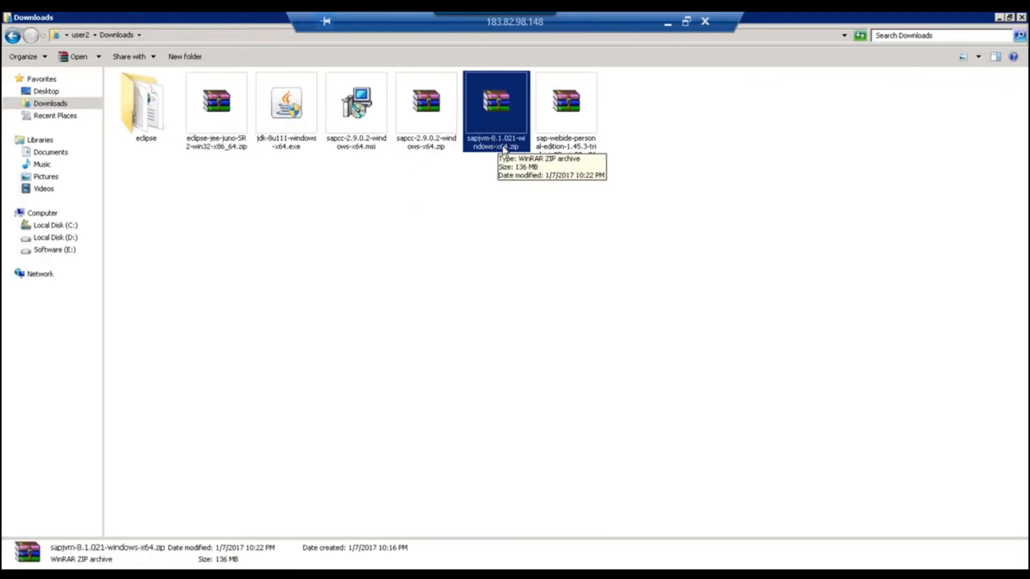
pyautogui.rightClick(498, 140)
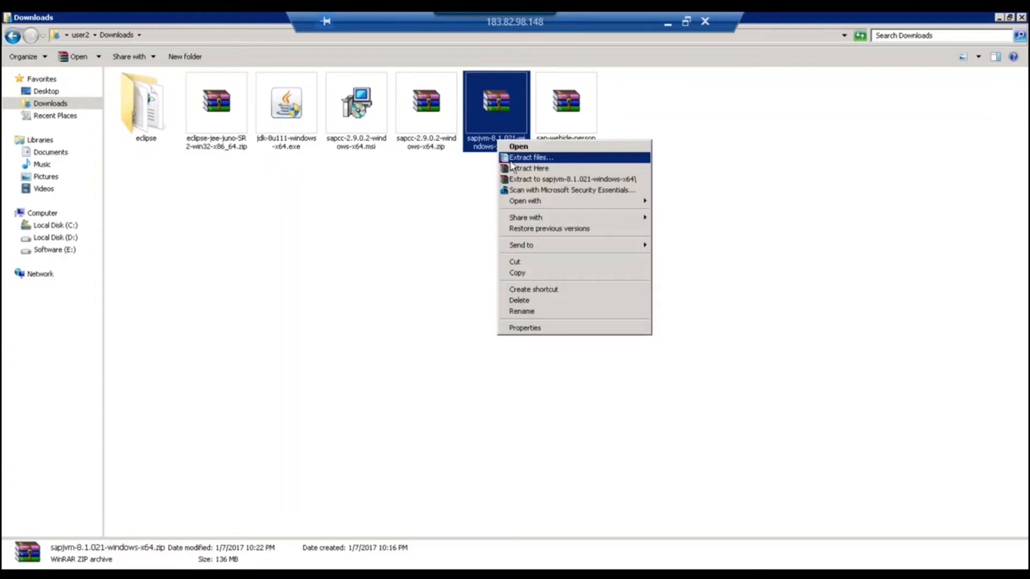
pyautogui.click(425, 189)
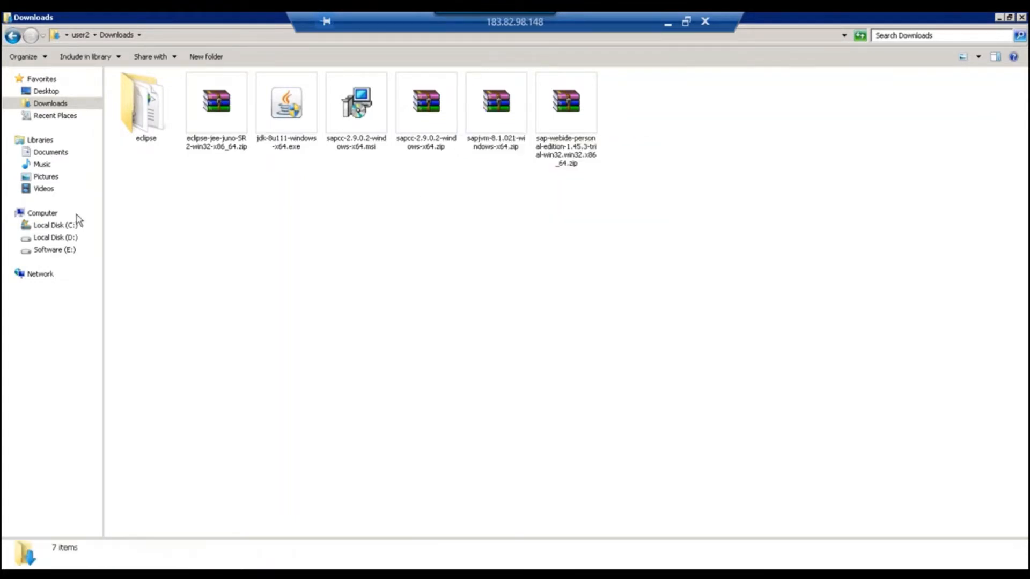
pyautogui.click(70, 225)
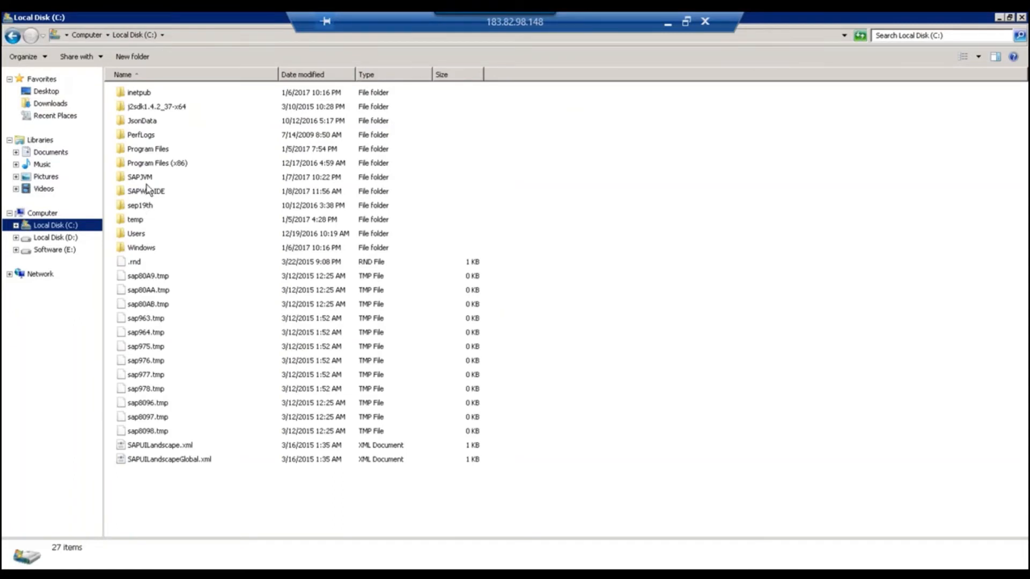
# Open the SAPJVM folder and select its path C:\SAPJVM as text in the address bar.
pyautogui.doubleClick(140, 177)
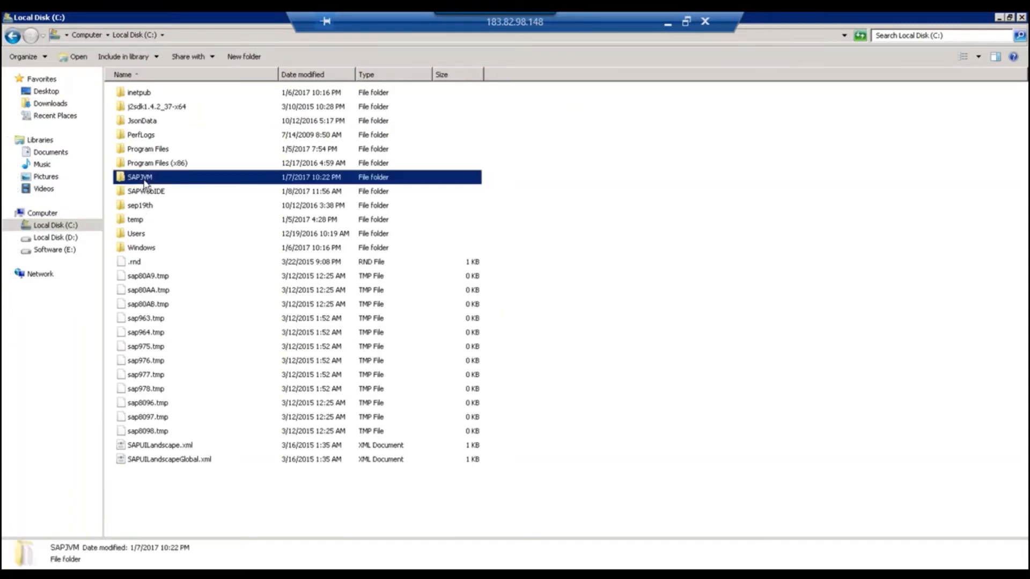
pyautogui.click(237, 38)
pyautogui.click(182, 221)
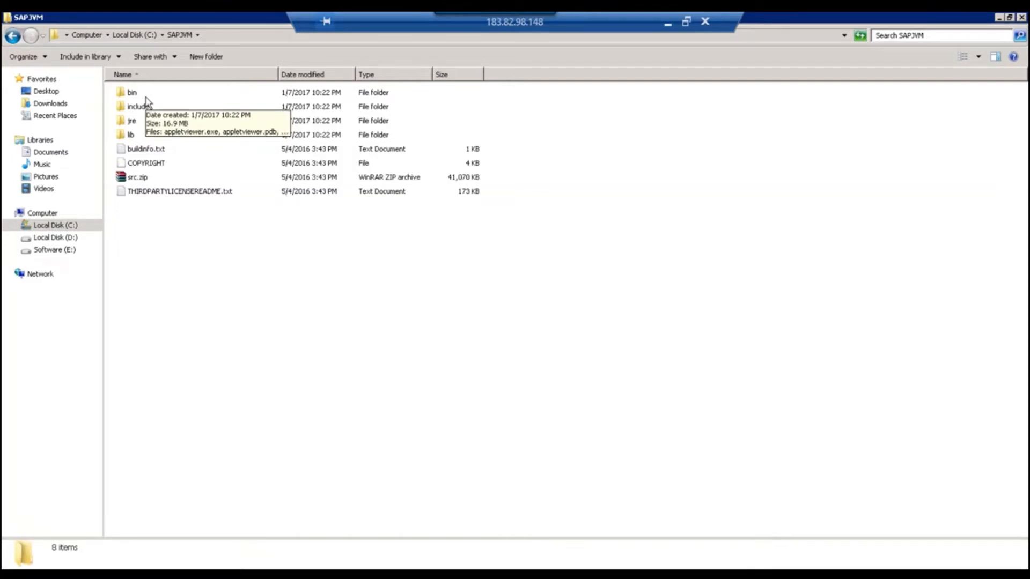
pyautogui.click(236, 35)
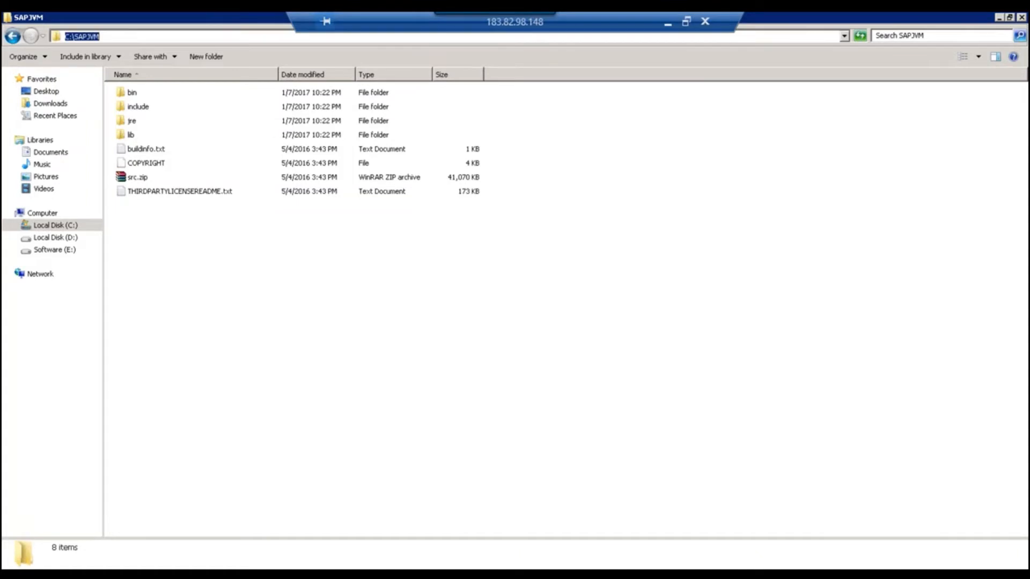
pyautogui.click(161, 96)
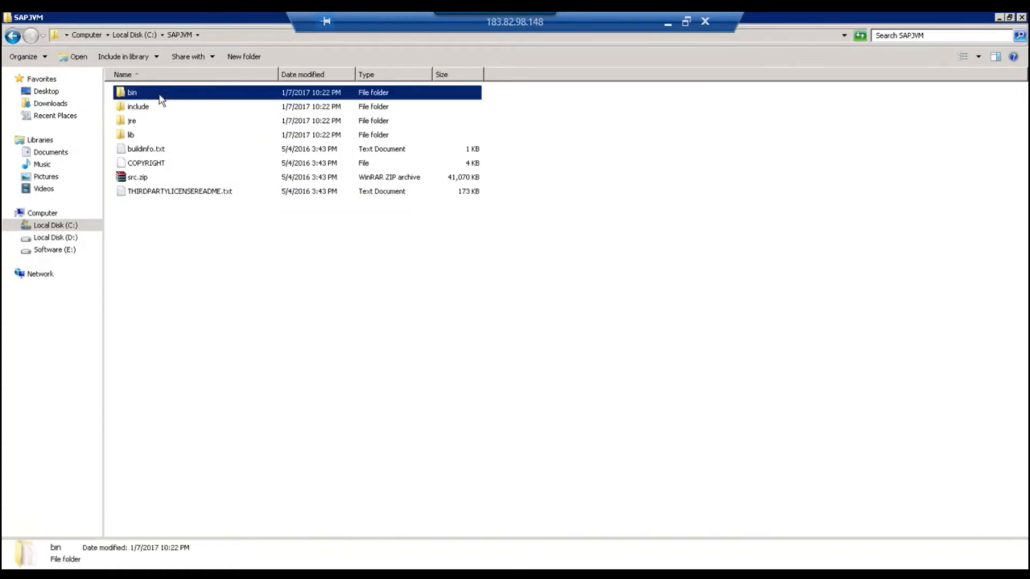
pyautogui.click(218, 37)
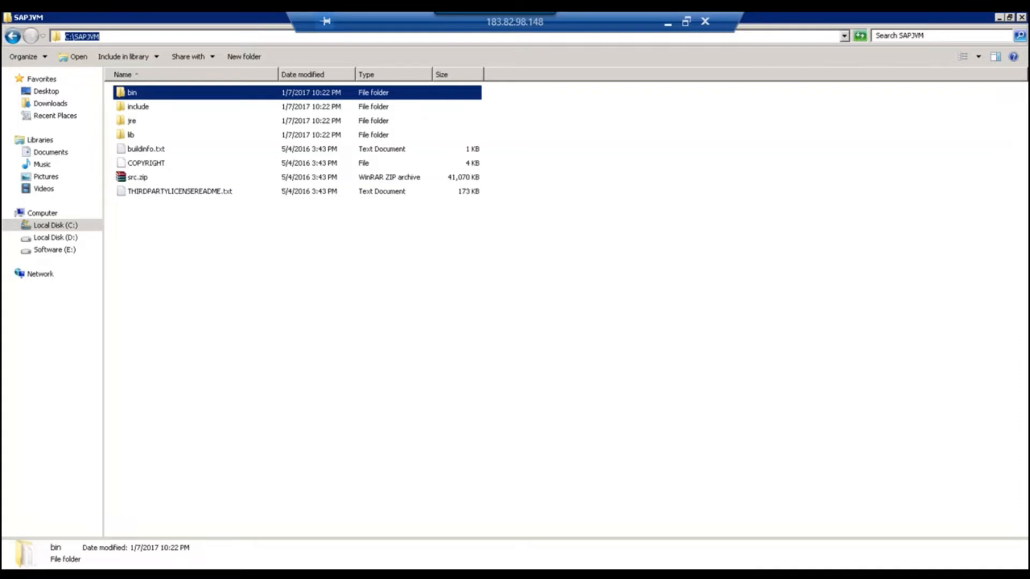
pyautogui.click(155, 41)
pyautogui.moveTo(126, 38); pyautogui.dragTo(63, 36)
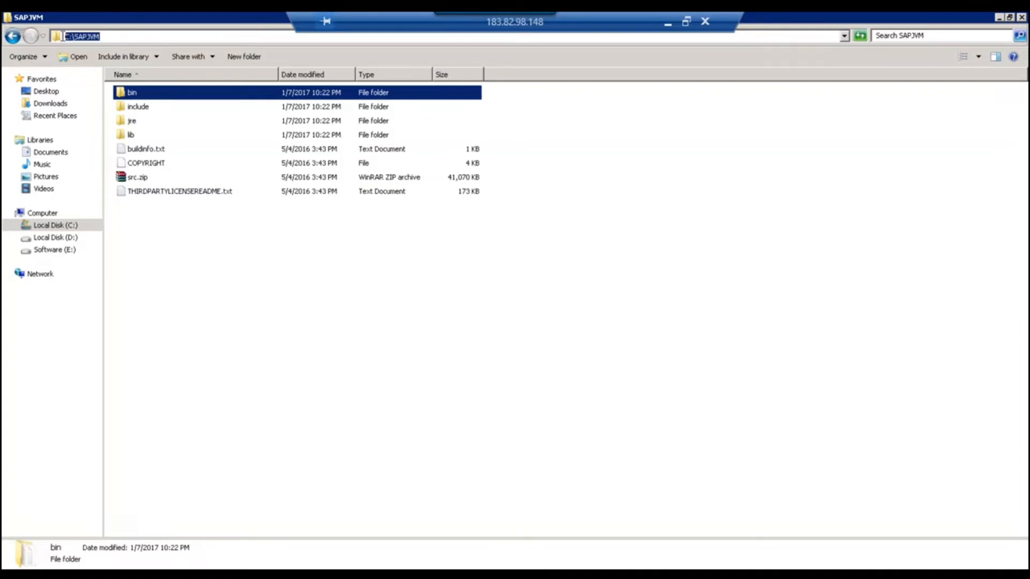
pyautogui.click(123, 40)
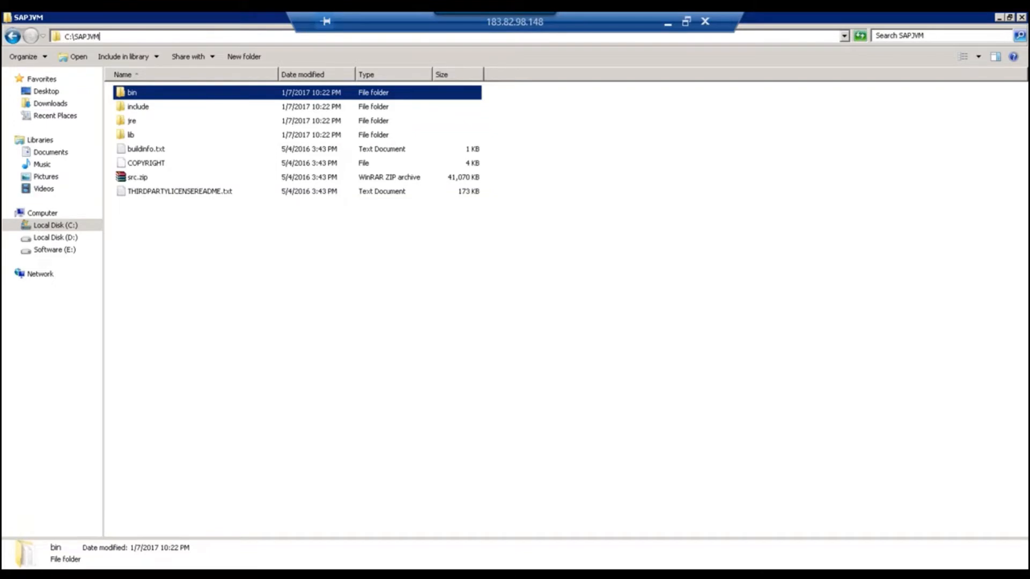
pyautogui.click(59, 226)
pyautogui.doubleClick(149, 150)
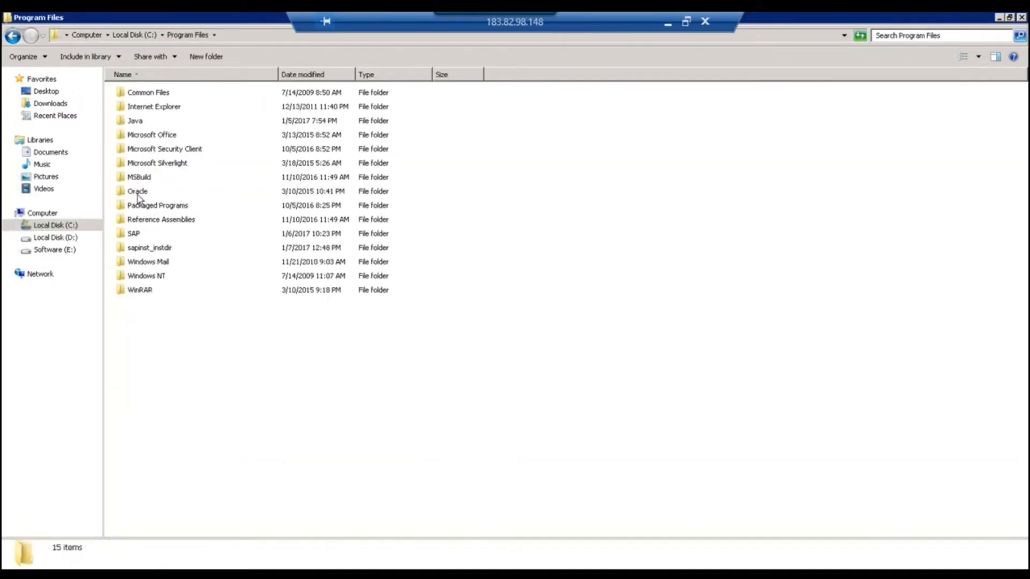
pyautogui.doubleClick(135, 121)
pyautogui.click(138, 97)
pyautogui.doubleClick(140, 101)
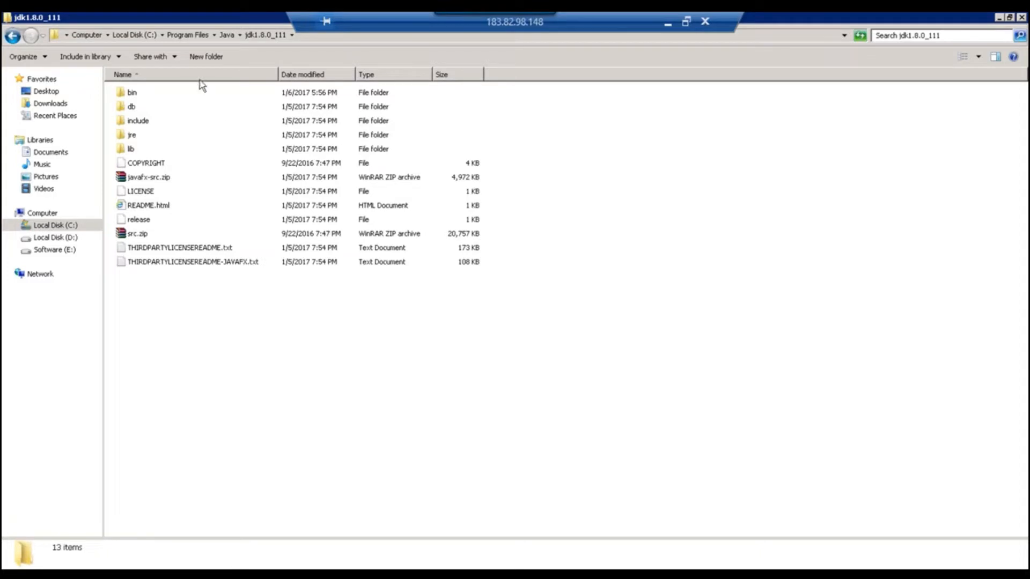
pyautogui.click(183, 36)
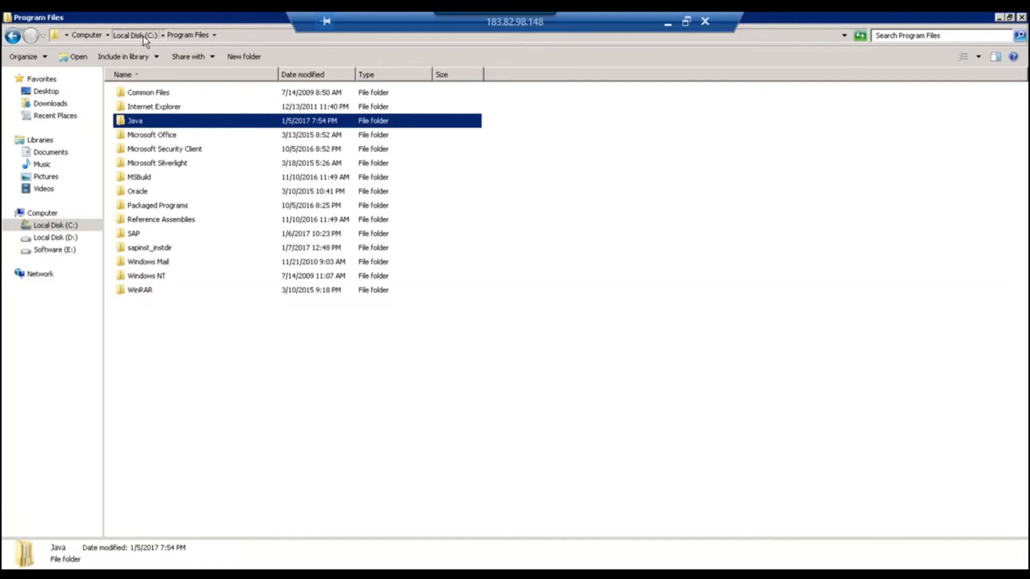
pyautogui.click(143, 37)
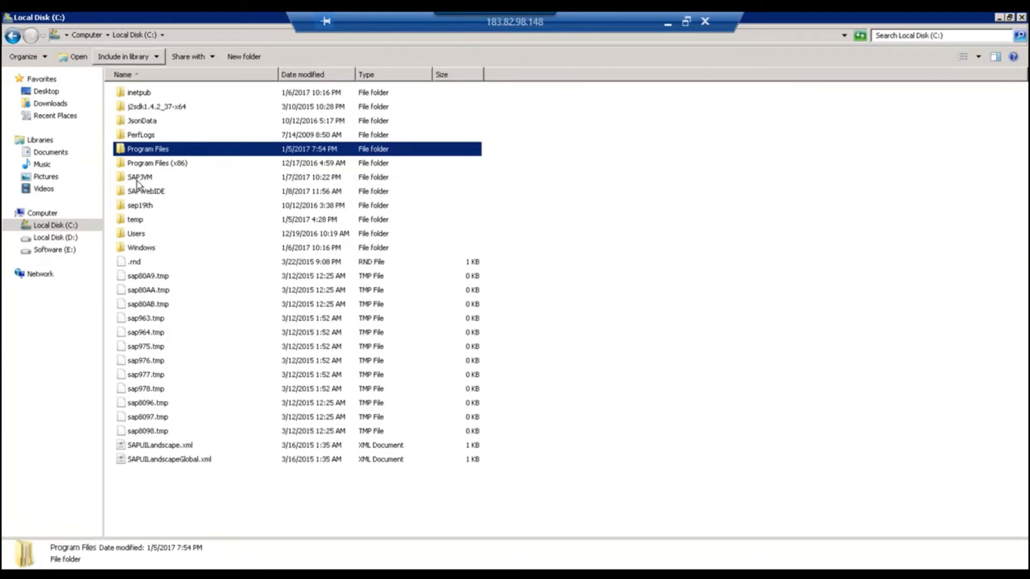
pyautogui.doubleClick(138, 179)
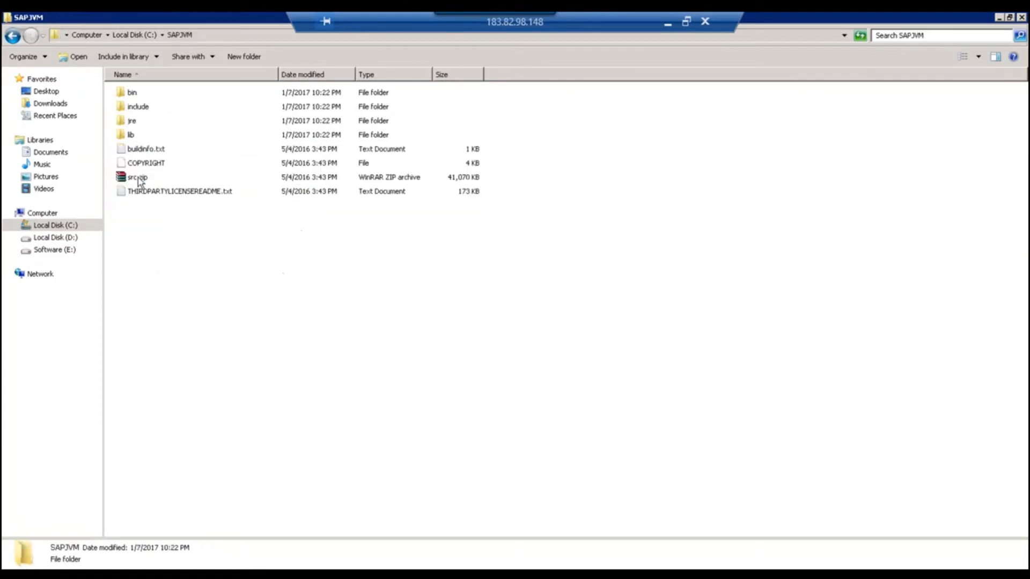
pyautogui.click(227, 36)
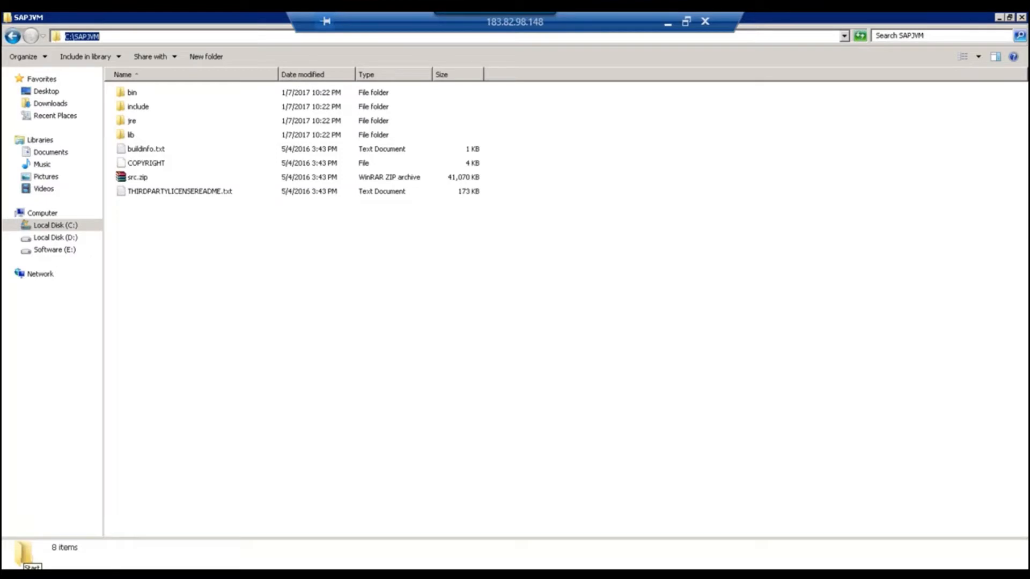
# Open the Environment Variables dialog via Computer Properties > Advanced system settings.
pyautogui.click(24, 562)
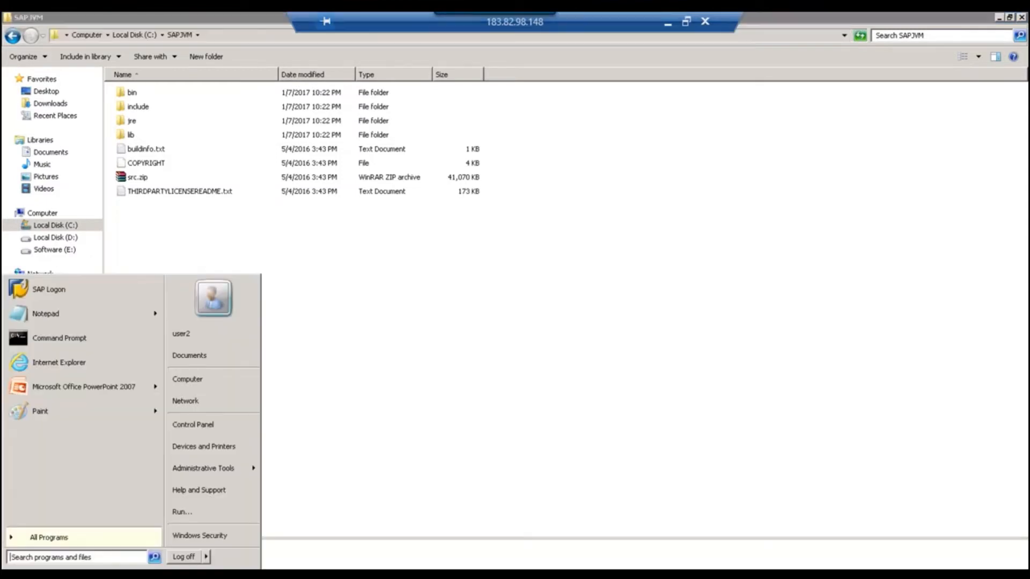
pyautogui.rightClick(188, 389)
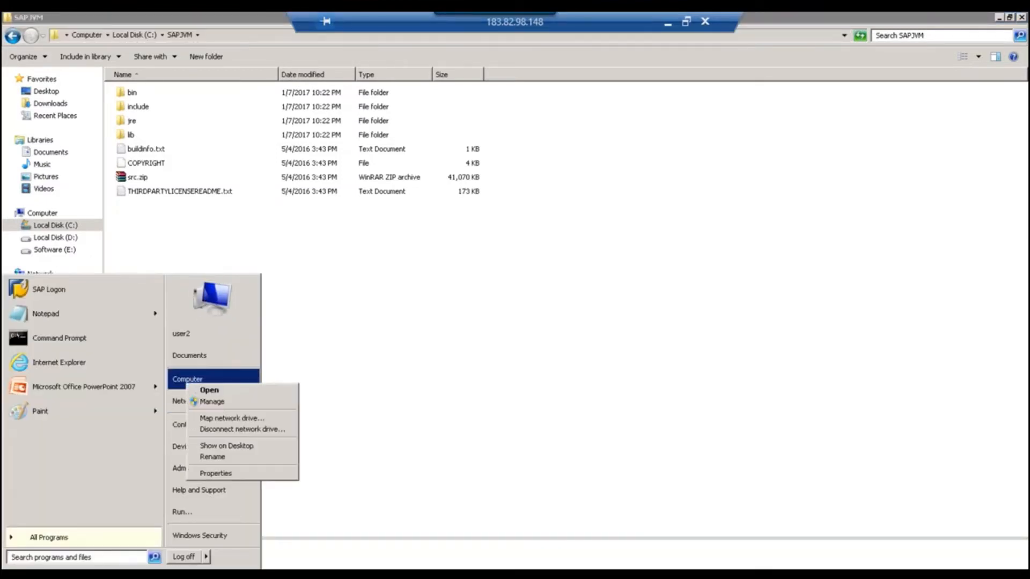
pyautogui.click(216, 474)
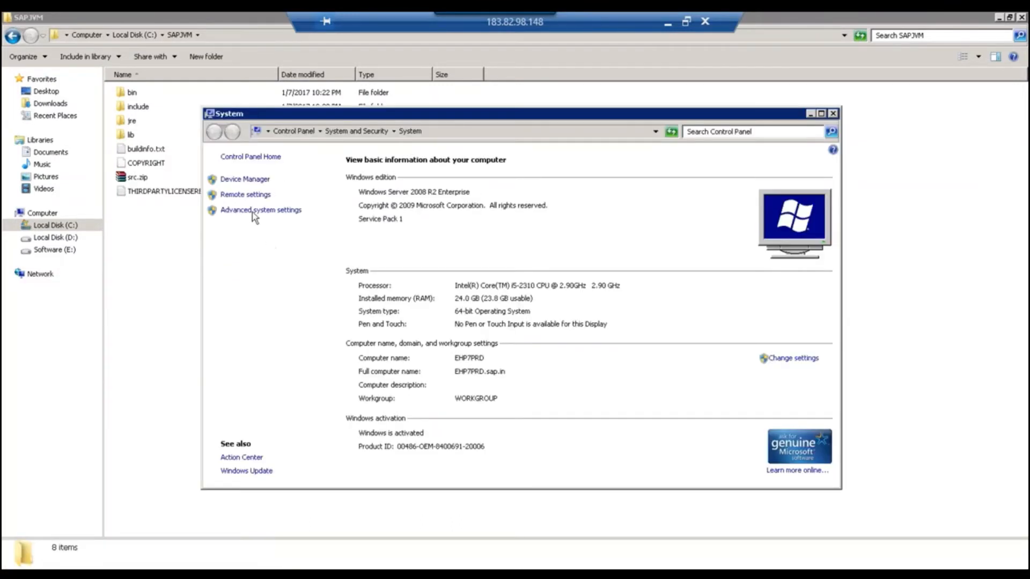
pyautogui.click(254, 211)
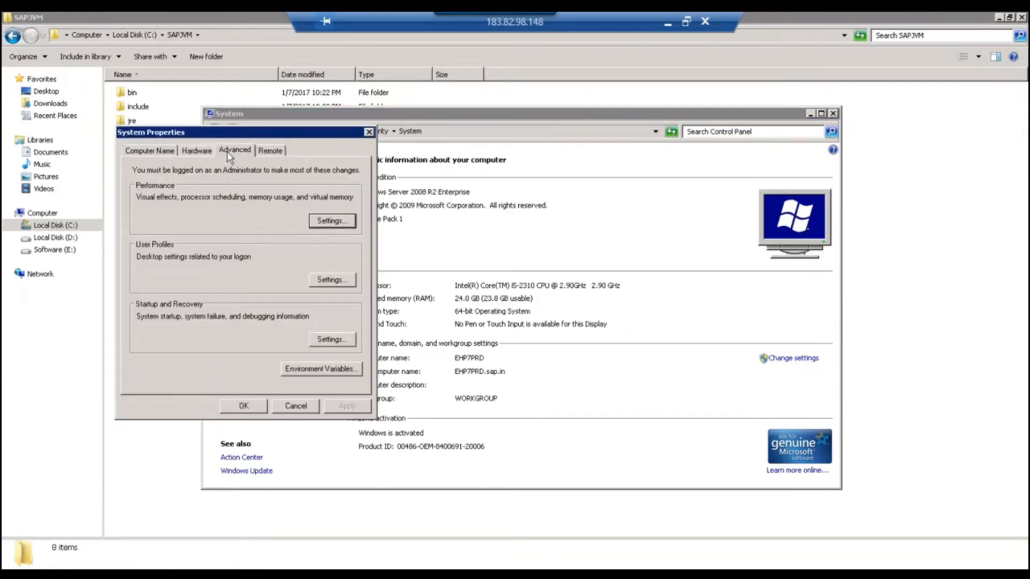
pyautogui.click(295, 368)
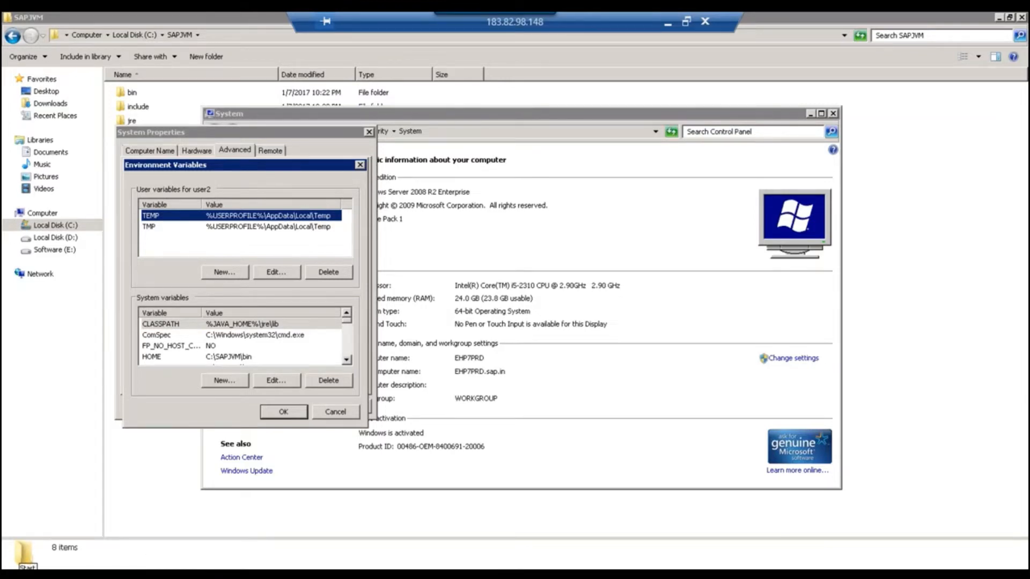
pyautogui.click(23, 564)
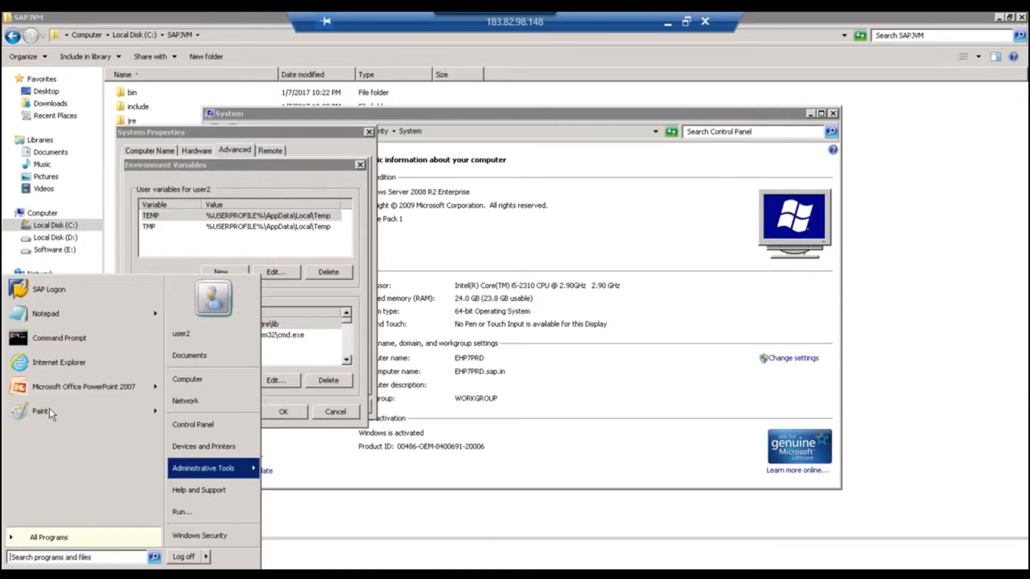
# Write CLASSPATH=%JAVA_HOME%\jre\lib in a new Notepad document, correcting the 'linb' typo.
pyautogui.click(45, 313)
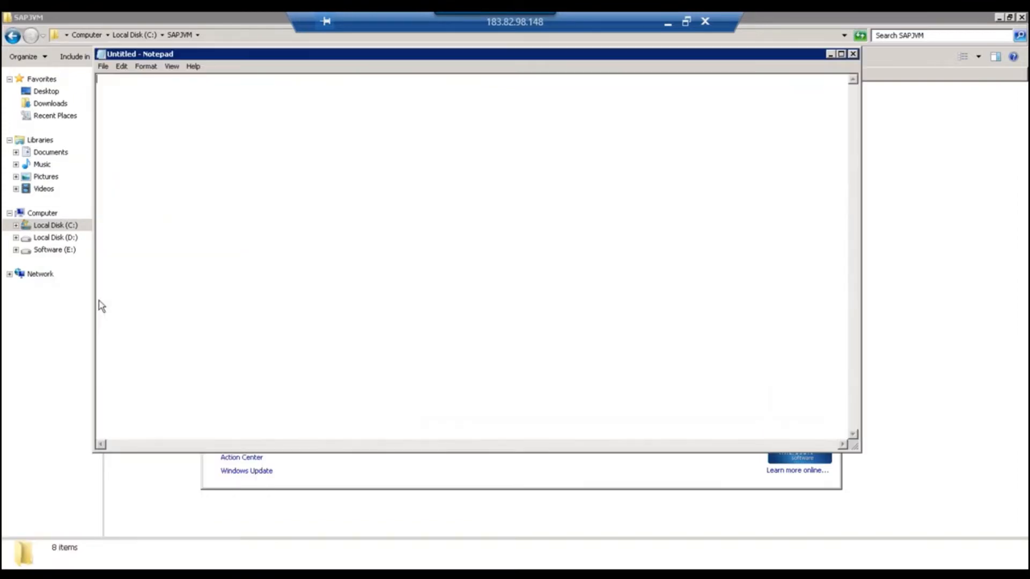
pyautogui.moveTo(279, 59); pyautogui.dragTo(606, 86)
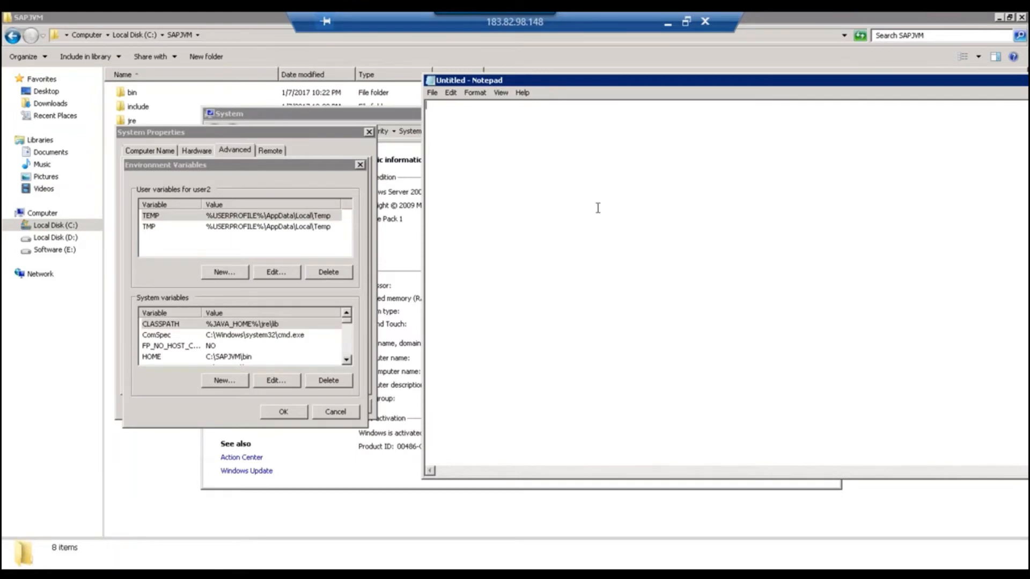
pyautogui.write('CLASSPATH=%JAVA_HOME')
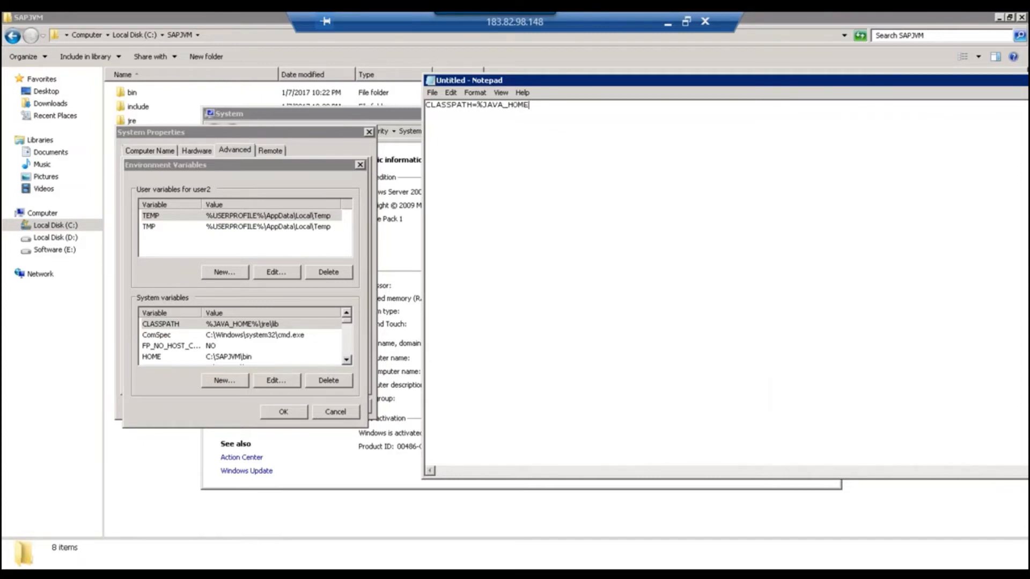
pyautogui.write('%')
pyautogui.write('\\')
pyautogui.write('jr')
pyautogui.write('e\\')
pyautogui.write('linb')
pyautogui.press('BackSpace')
pyautogui.press('BackSpace')
pyautogui.write('b')
pyautogui.moveTo(576, 105); pyautogui.dragTo(477, 105)
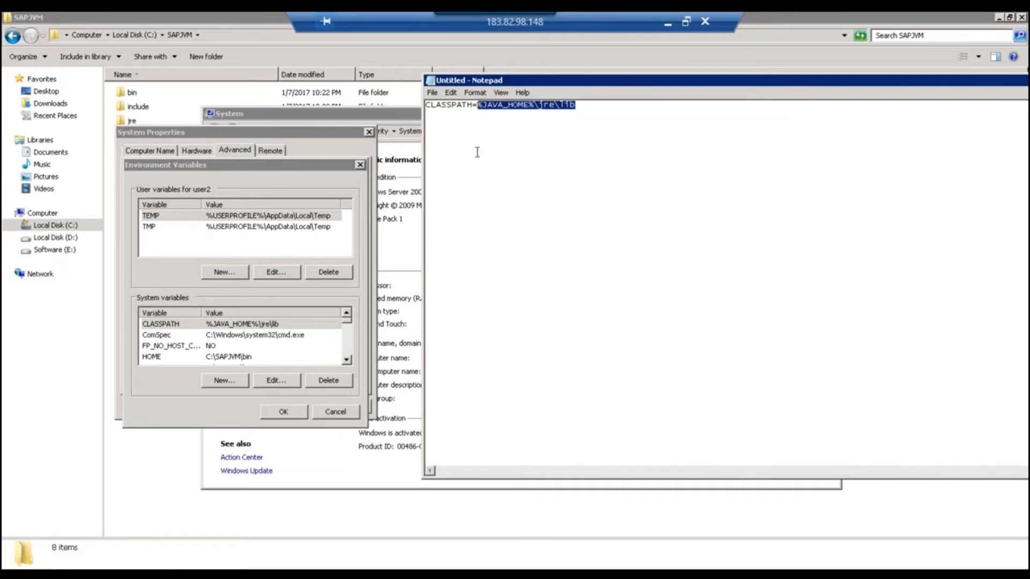
# Paste the system PATH value into the note as a new line after PATH=.
pyautogui.click(242, 324)
pyautogui.scroll(-3, 243, 325)
pyautogui.click(242, 324)
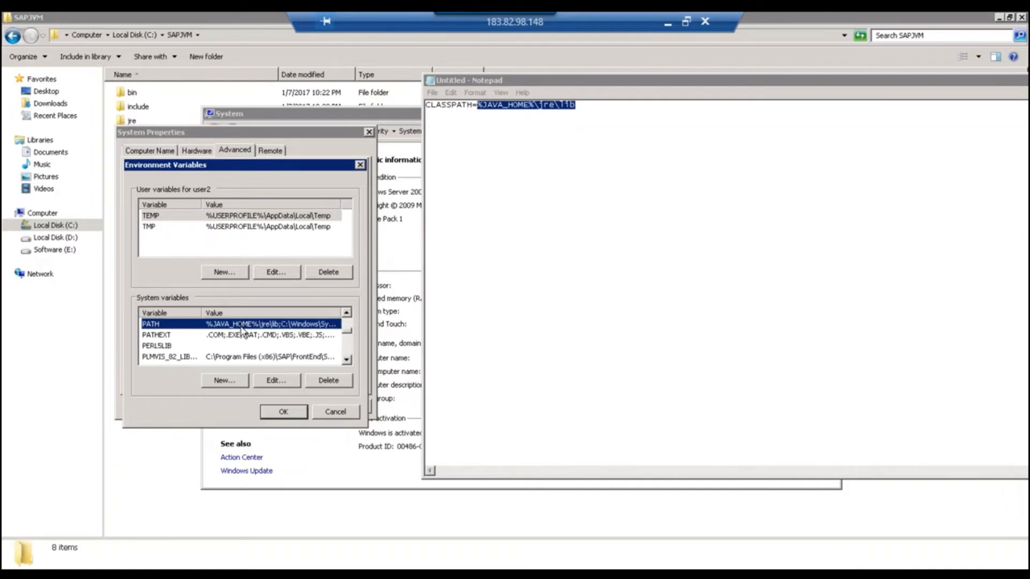
pyautogui.doubleClick(257, 324)
pyautogui.hotkey('ctrl', 'c')
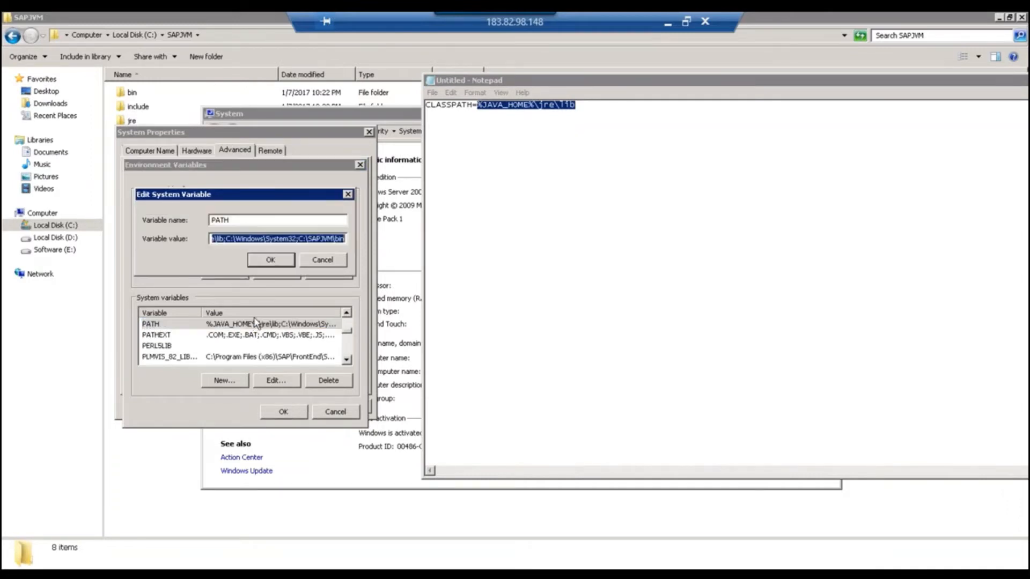
pyautogui.click(593, 105)
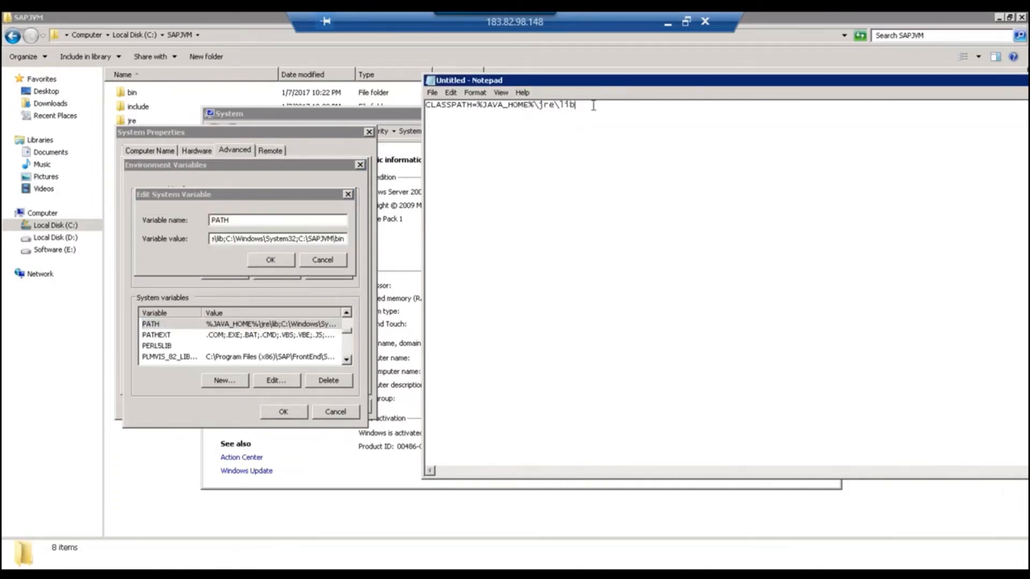
pyautogui.press('Return')
pyautogui.write('PATH=')
pyautogui.hotkey('ctrl', 'v')
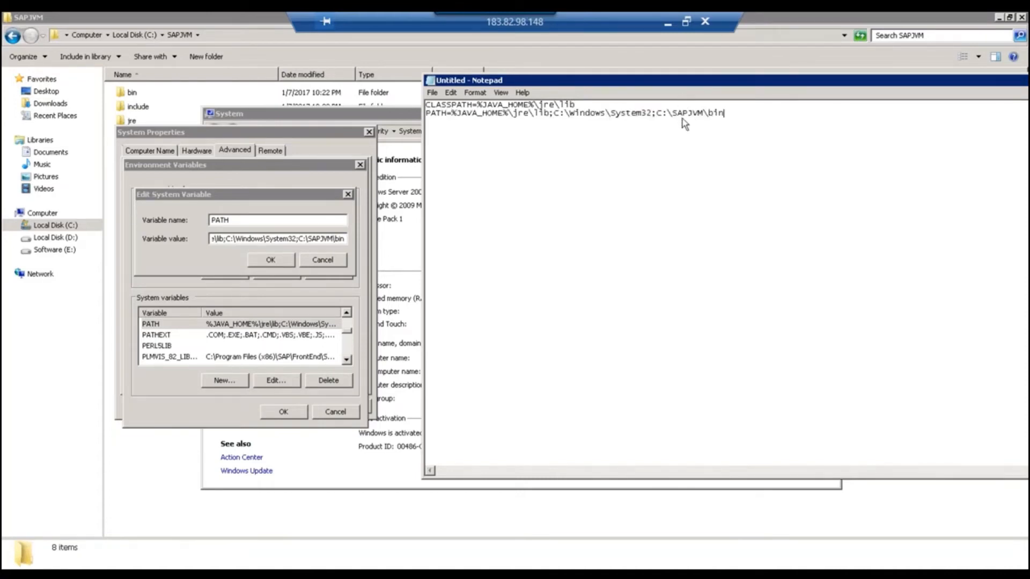
# Review the PATH line's entries, selecting C:\SAPJVM\bin and the value from JAVA_HOME onward.
pyautogui.moveTo(658, 114); pyautogui.dragTo(724, 114)
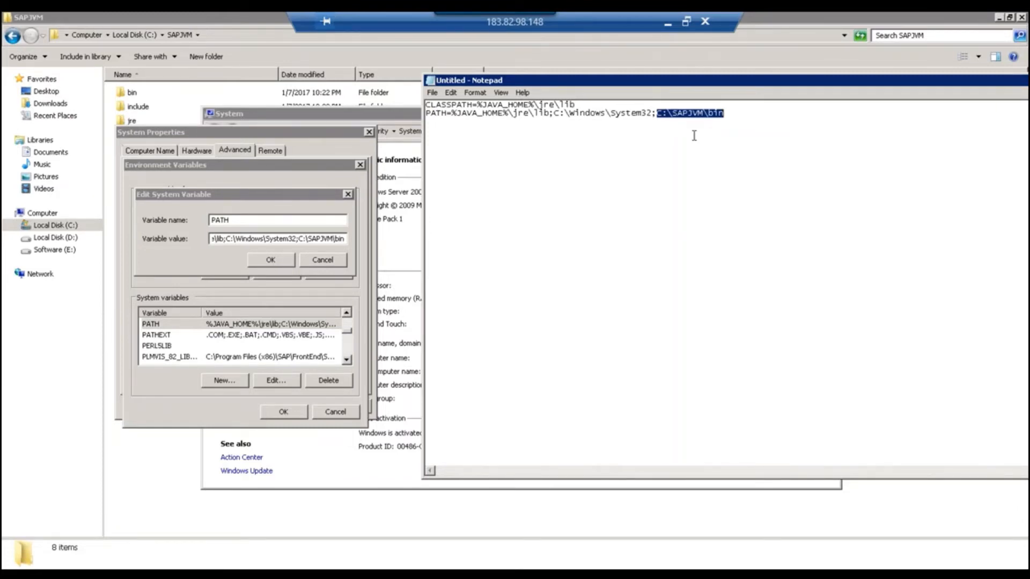
pyautogui.click(686, 116)
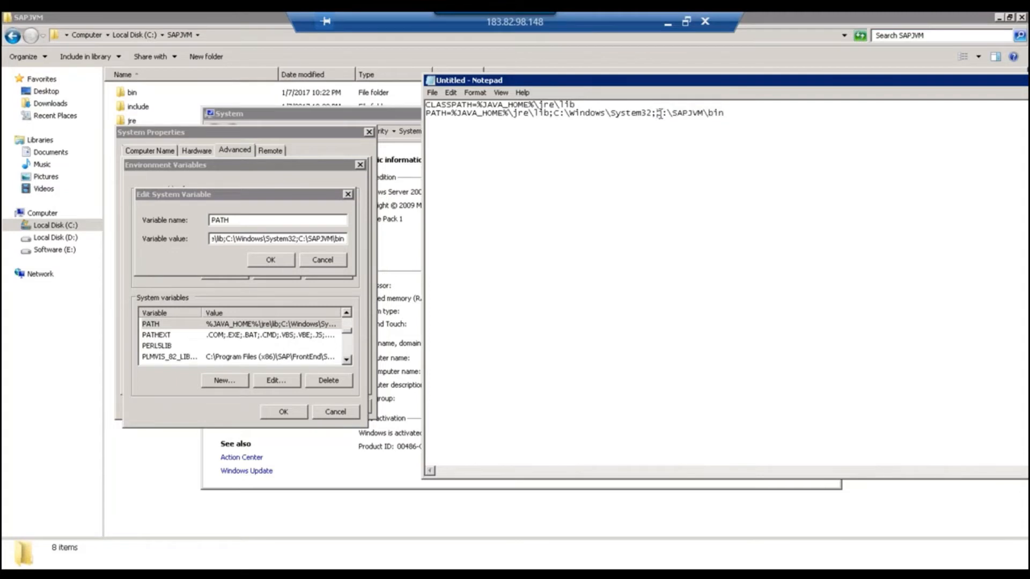
pyautogui.moveTo(660, 114); pyautogui.dragTo(729, 114)
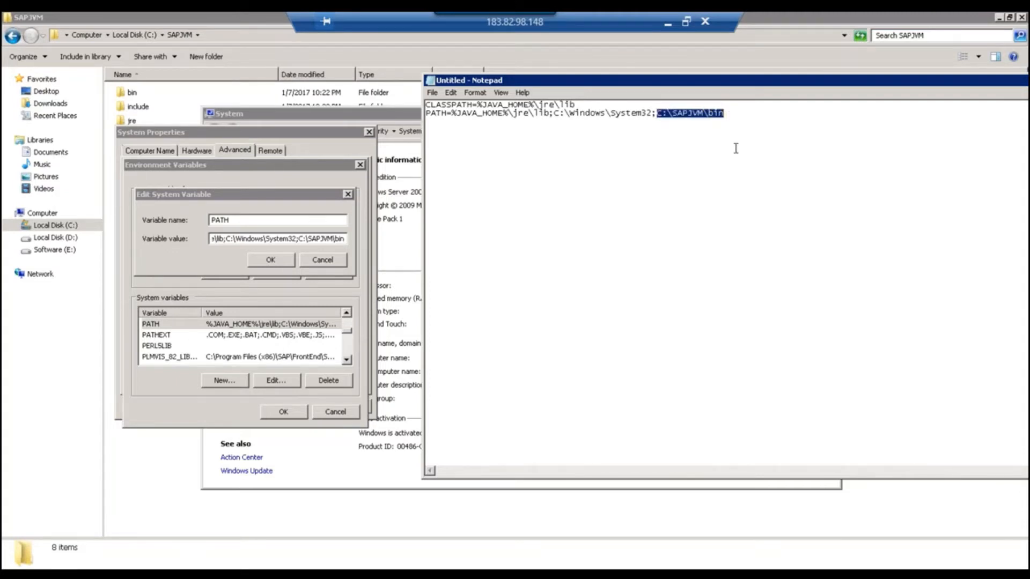
pyautogui.click(737, 115)
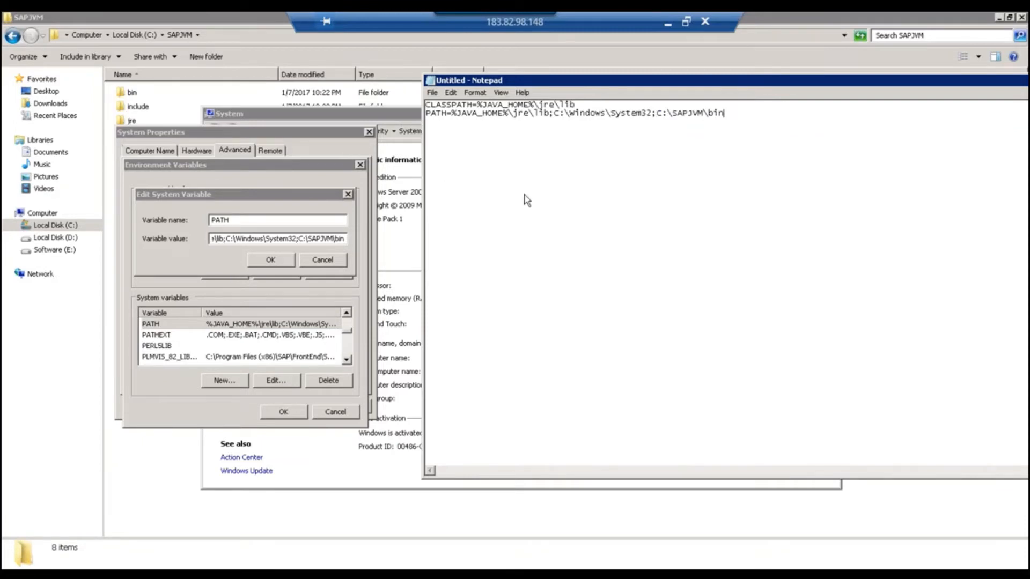
pyautogui.moveTo(554, 113); pyautogui.dragTo(727, 113)
pyautogui.click(554, 114)
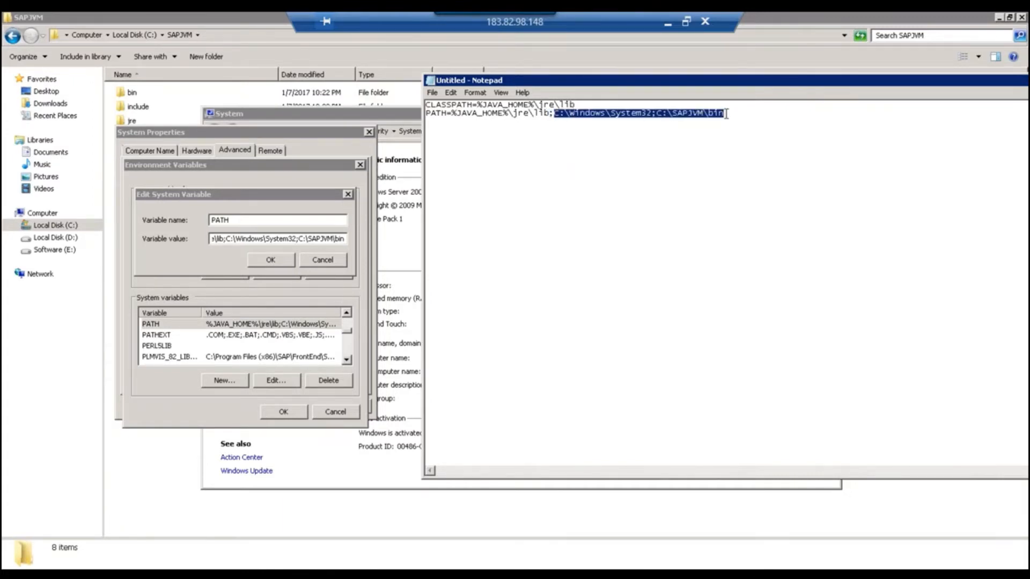
pyautogui.click(726, 114)
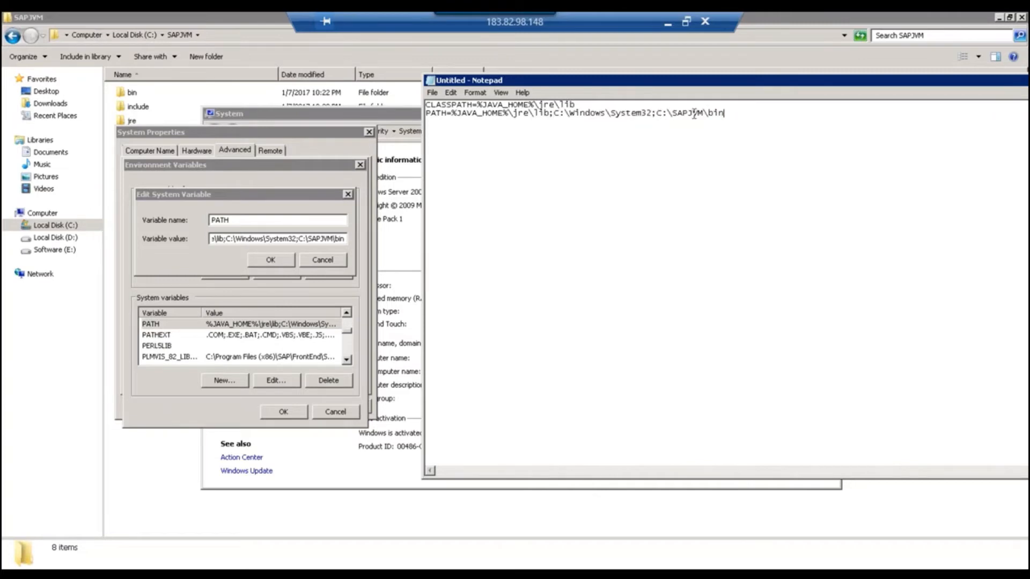
pyautogui.doubleClick(729, 114)
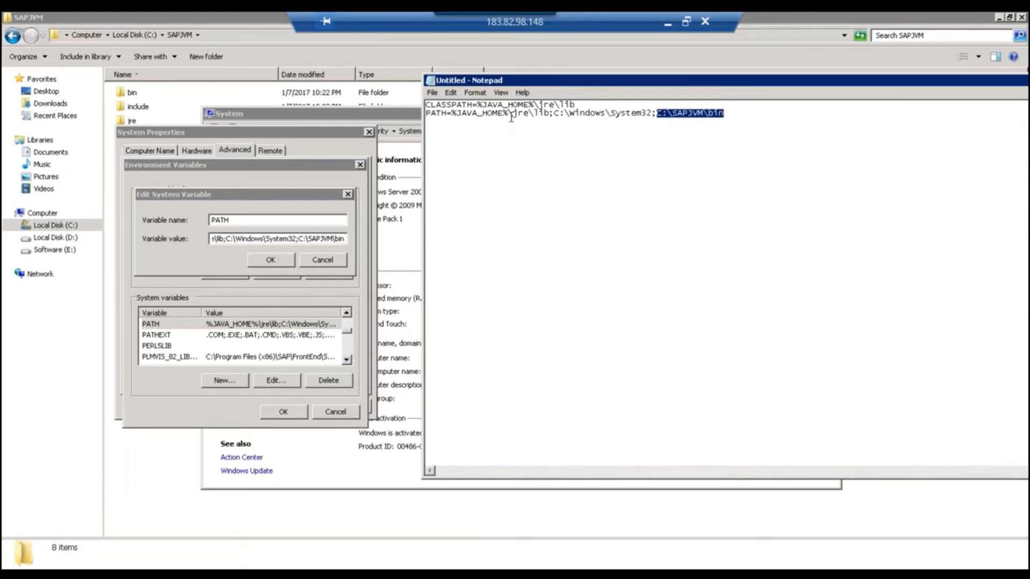
pyautogui.click(654, 116)
pyautogui.press('End')
pyautogui.moveTo(539, 115); pyautogui.dragTo(455, 111)
# Cancel the PATH edit and paste the JAVA_HOME value C:\SAPJVM\bin after JAVA_HOME= in the note.
pyautogui.click(322, 260)
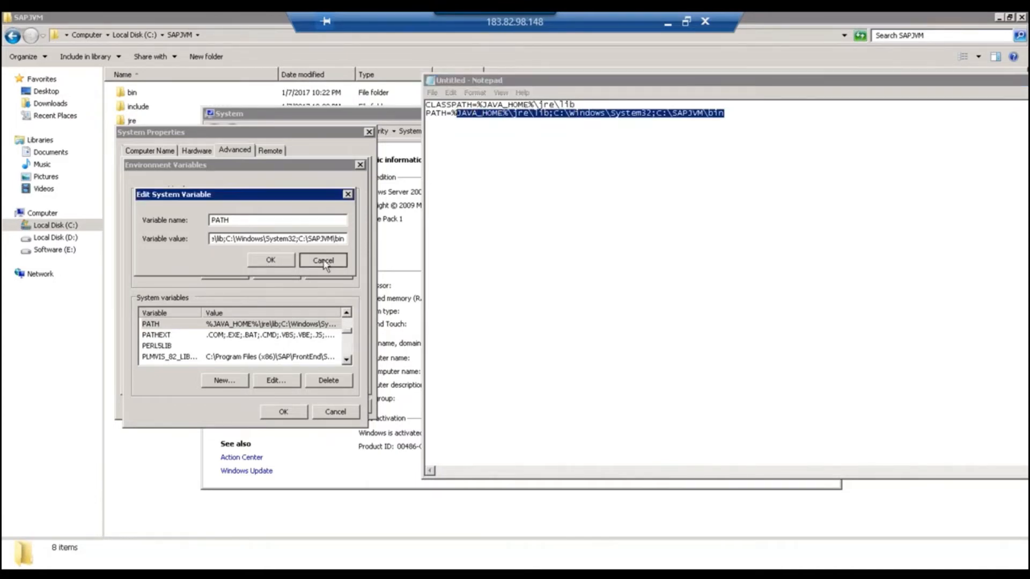
pyautogui.click(256, 336)
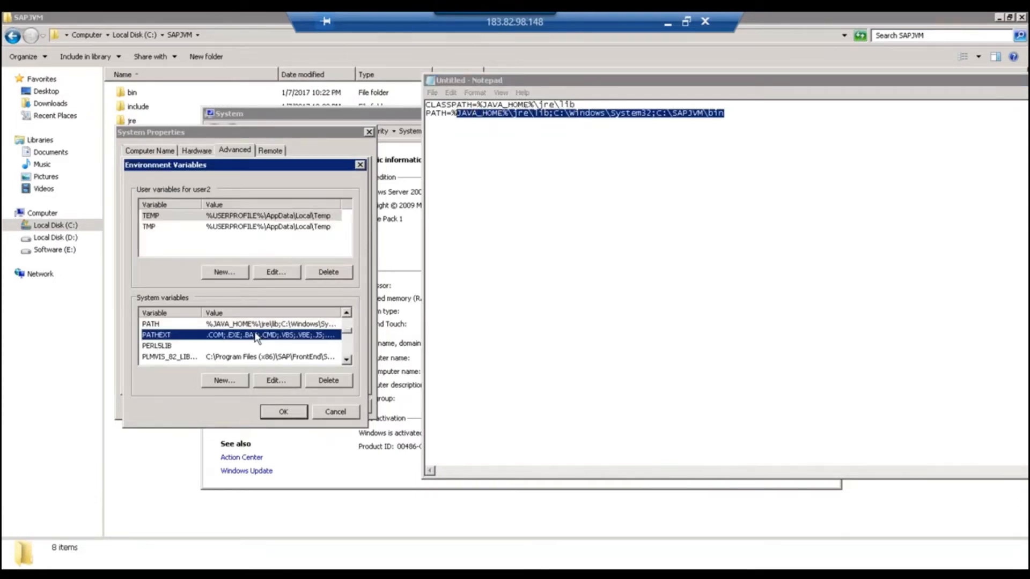
pyautogui.press('j')
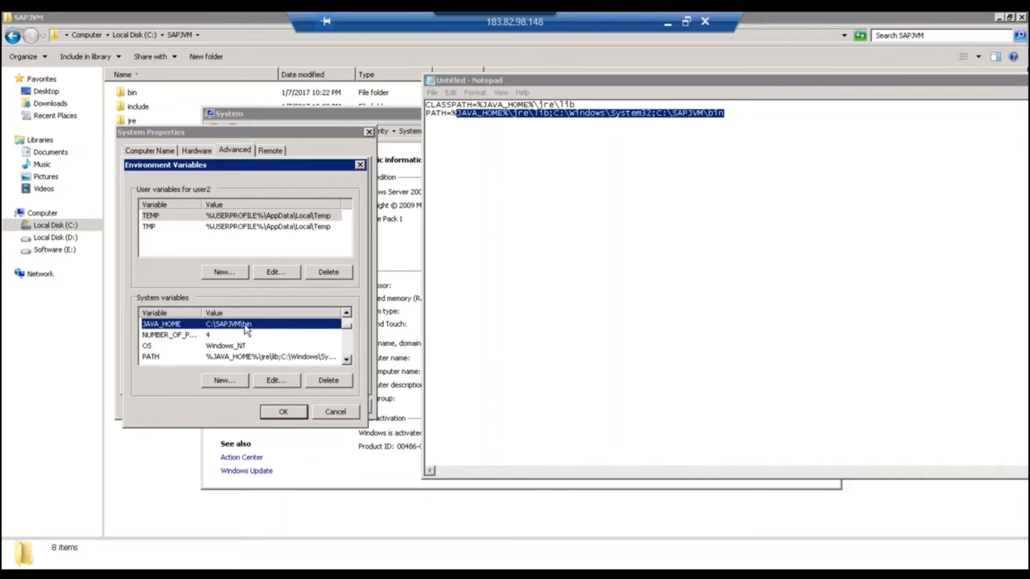
pyautogui.doubleClick(245, 325)
pyautogui.click(280, 239)
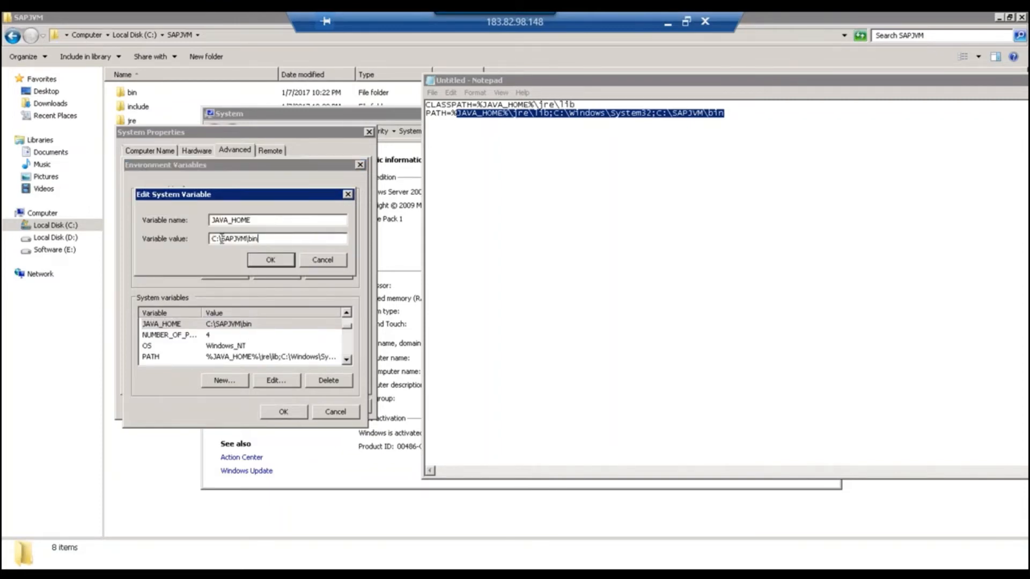
pyautogui.moveTo(261, 239); pyautogui.dragTo(207, 238)
pyautogui.hotkey('ctrl', 'c')
pyautogui.click(732, 124)
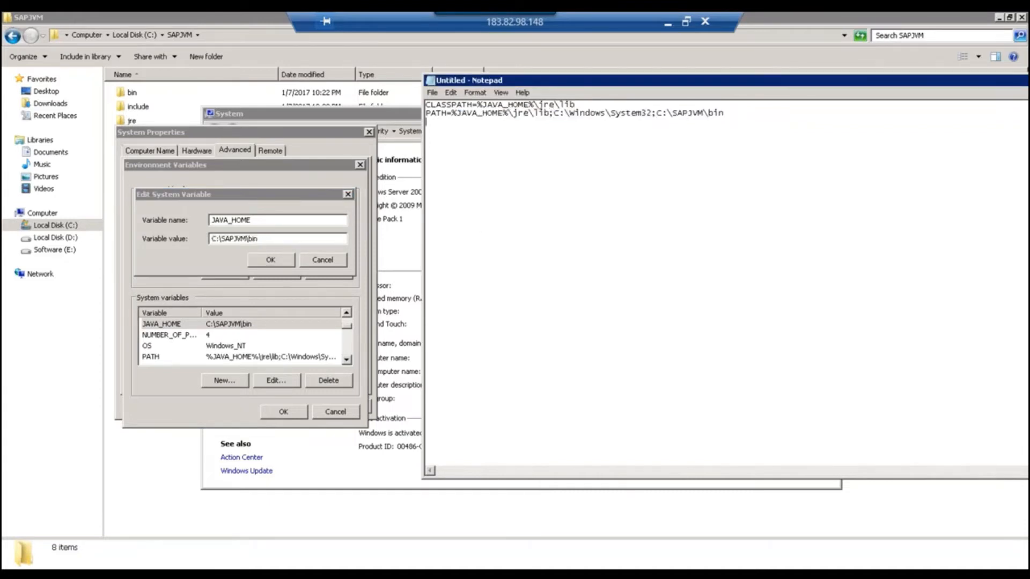
pyautogui.write('JAVA_HOME=')
pyautogui.hotkey('ctrl', 'v')
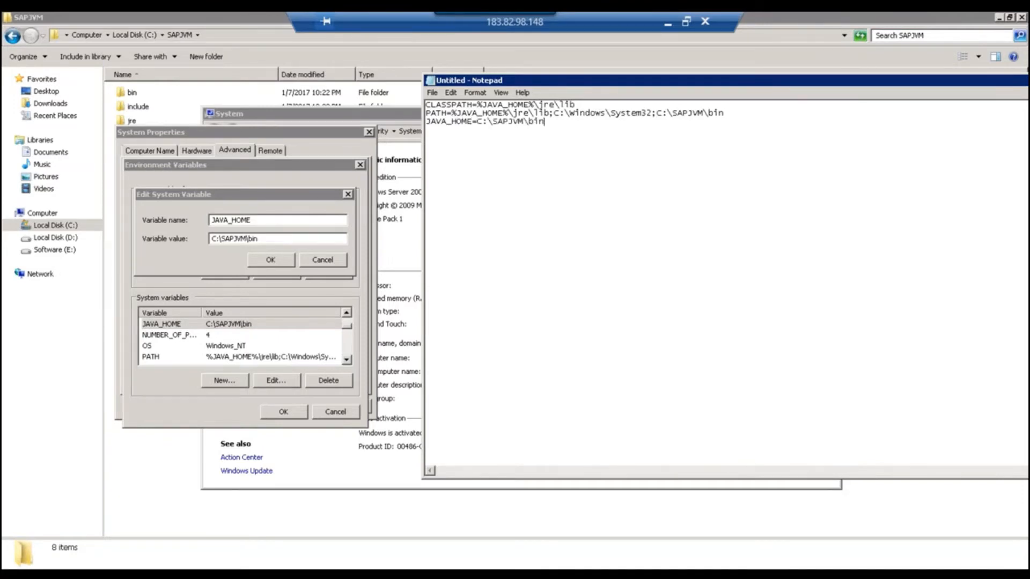
# Close the JAVA_HOME editor unchanged and scroll the system variables down to HOME.
pyautogui.click(323, 262)
pyautogui.click(287, 327)
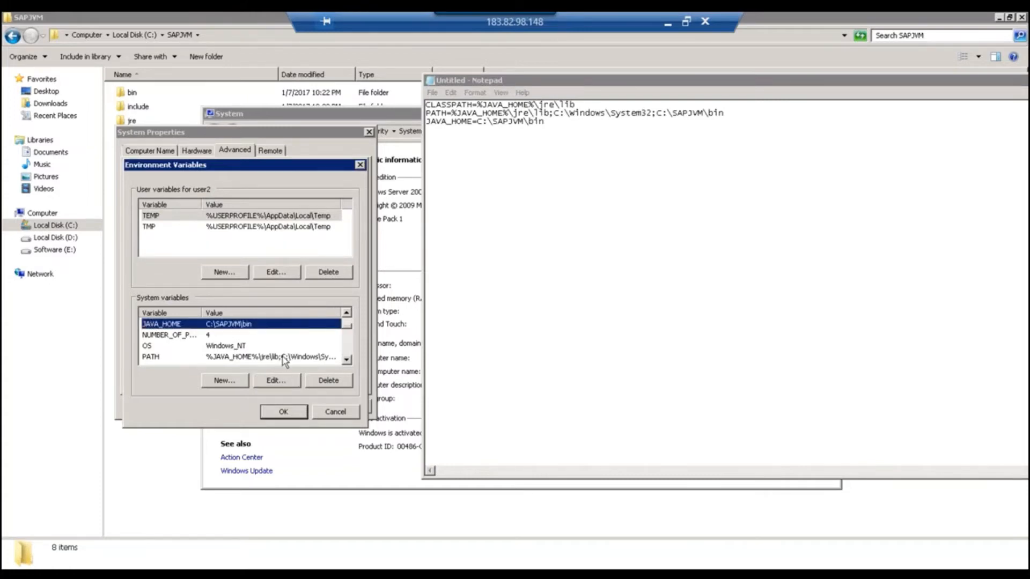
pyautogui.scroll(-3, 282, 349)
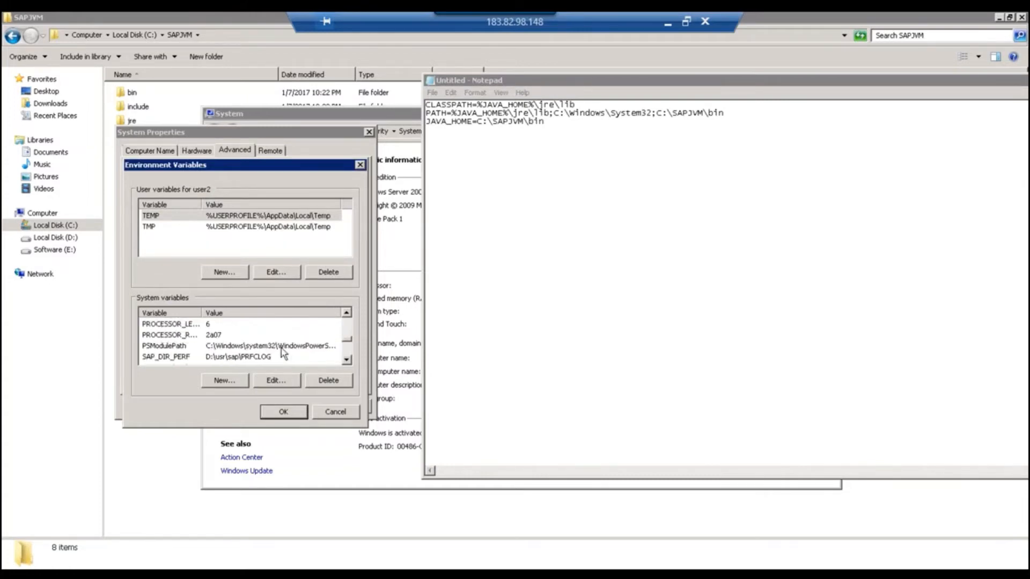
pyautogui.scroll(-2, 283, 354)
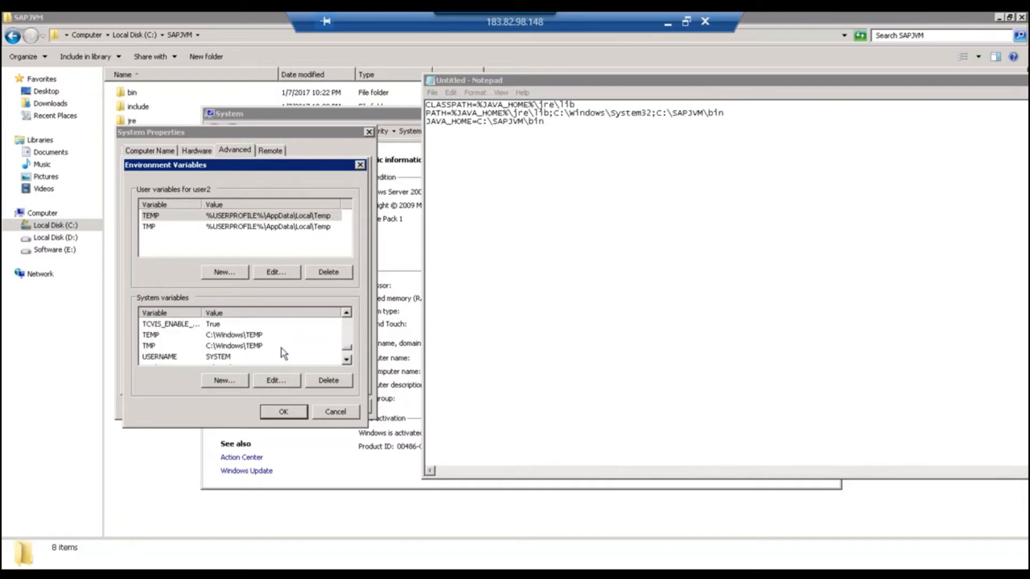
pyautogui.scroll(-1, 282, 353)
pyautogui.scroll(5, 281, 351)
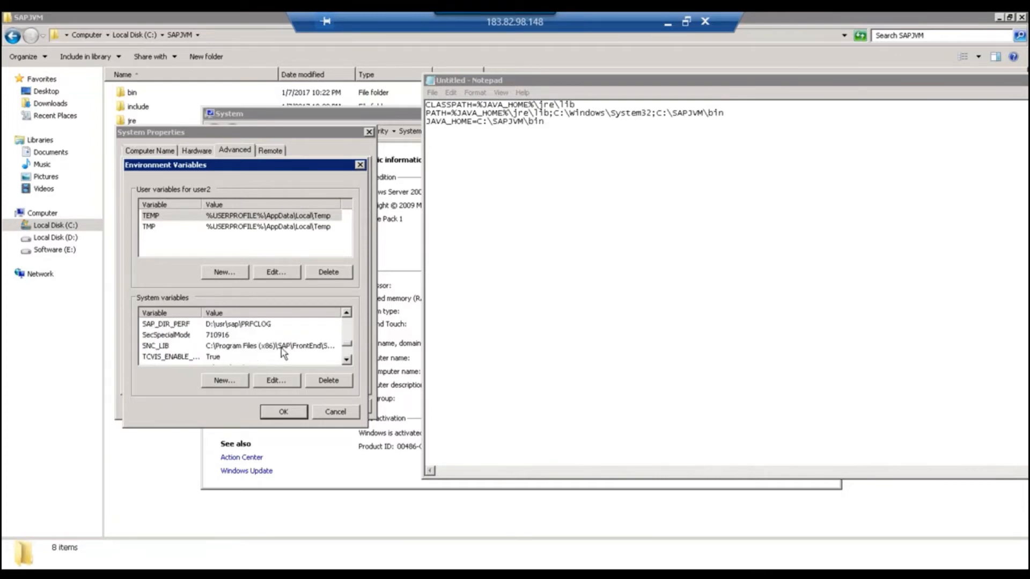
pyautogui.scroll(2, 281, 350)
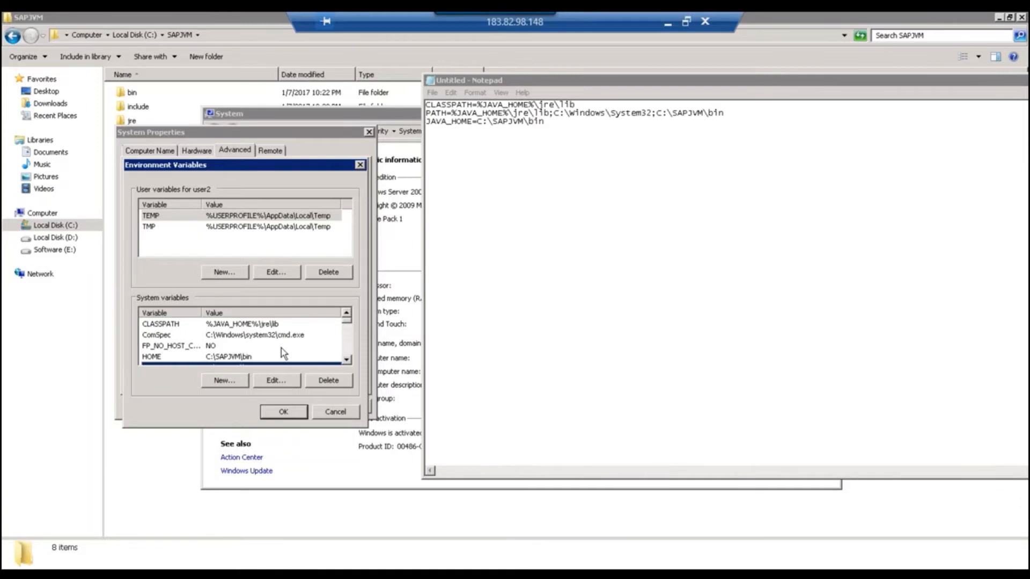
pyautogui.scroll(-1, 278, 346)
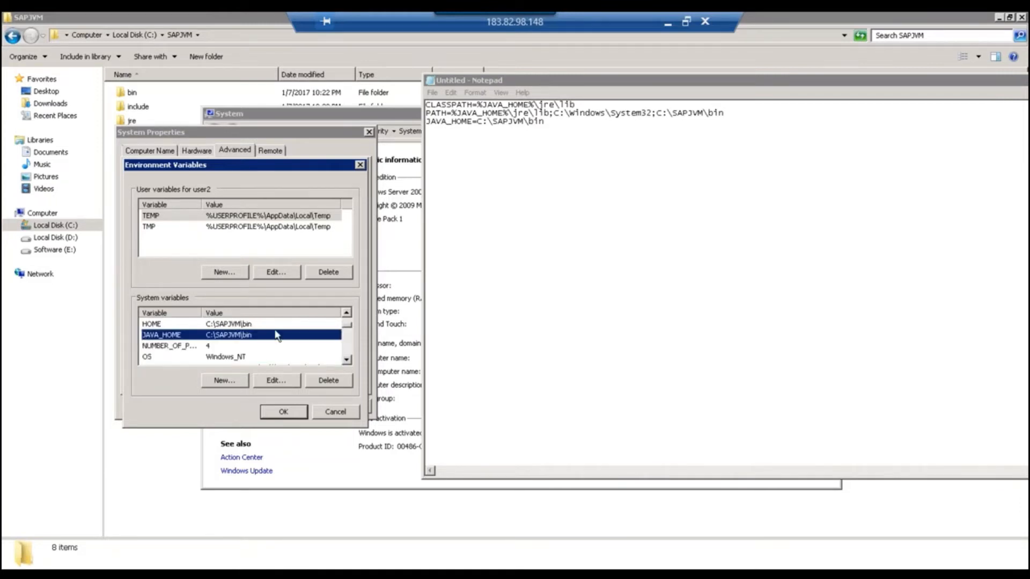
# Check that HOME is C:\SAPJVM\bin, then close Environment Variables and System Properties.
pyautogui.doubleClick(259, 324)
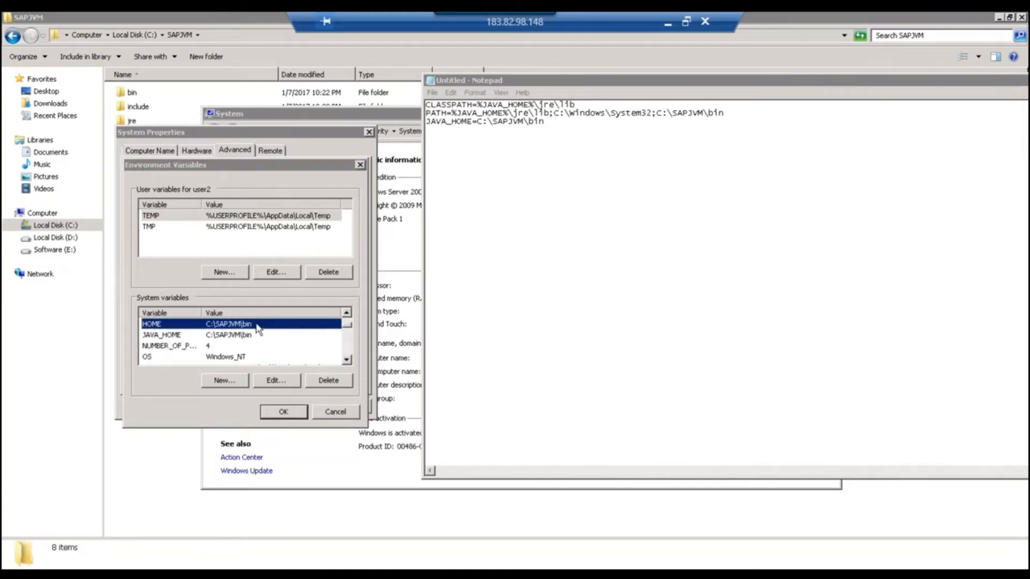
pyautogui.click(269, 240)
pyautogui.moveTo(288, 240); pyautogui.dragTo(212, 239)
pyautogui.hotkey('ctrl', 'c')
pyautogui.click(306, 262)
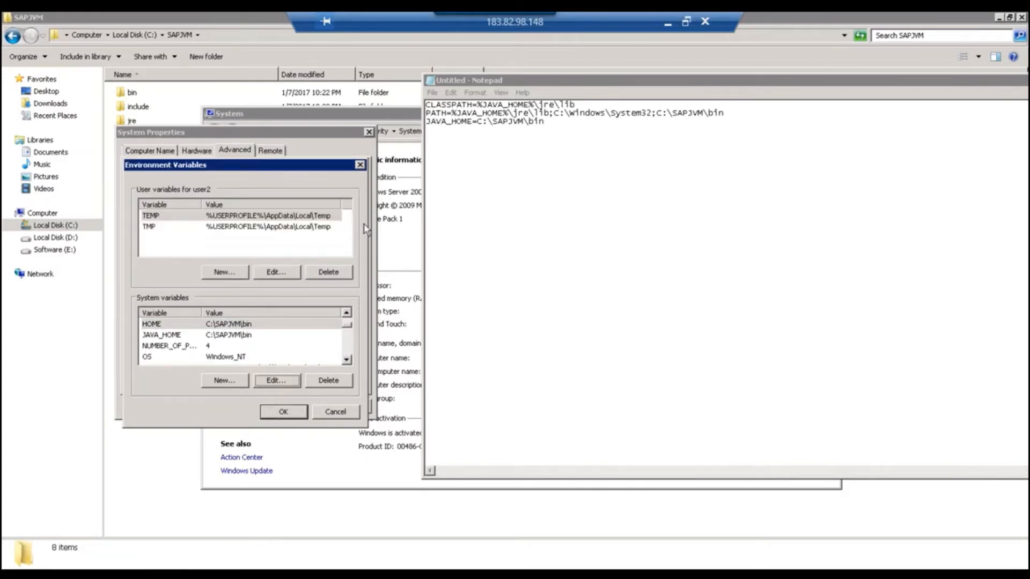
pyautogui.click(360, 165)
pyautogui.click(369, 132)
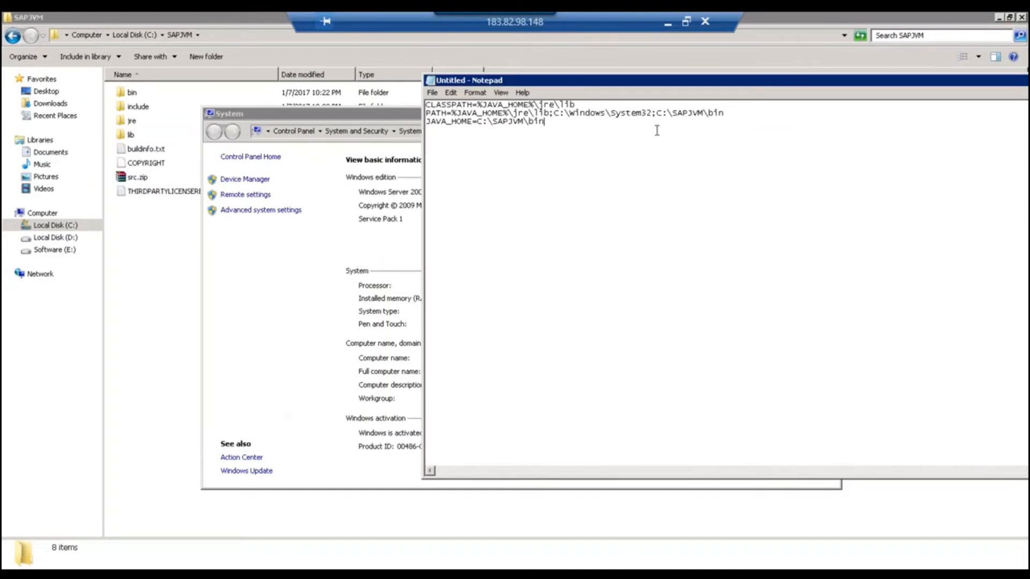
# Add the line HOME=C:\SAPJVM\bin to the note and select all variable lines.
pyautogui.press('Return')
pyautogui.write('HOME=')
pyautogui.hotkey('ctrl', 'v')
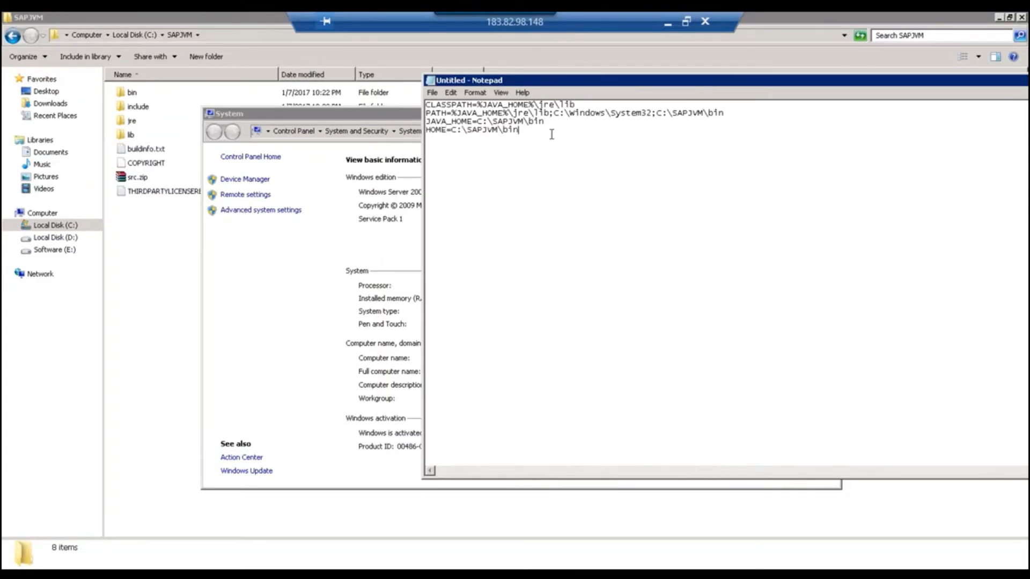
pyautogui.moveTo(519, 131); pyautogui.dragTo(425, 104)
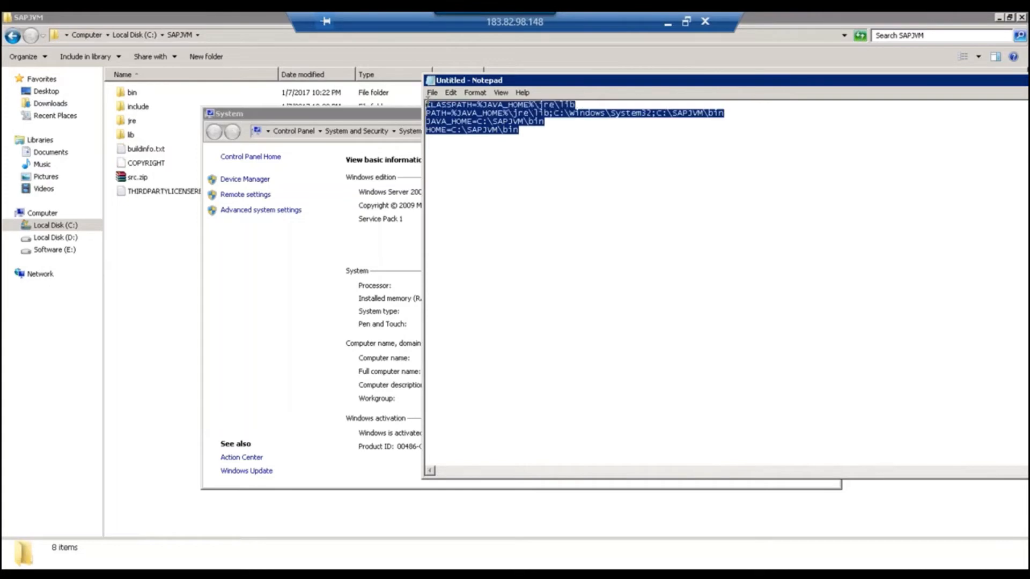
# Move Notepad left, minimize it, and close the System window.
pyautogui.moveTo(818, 82); pyautogui.dragTo(699, 82)
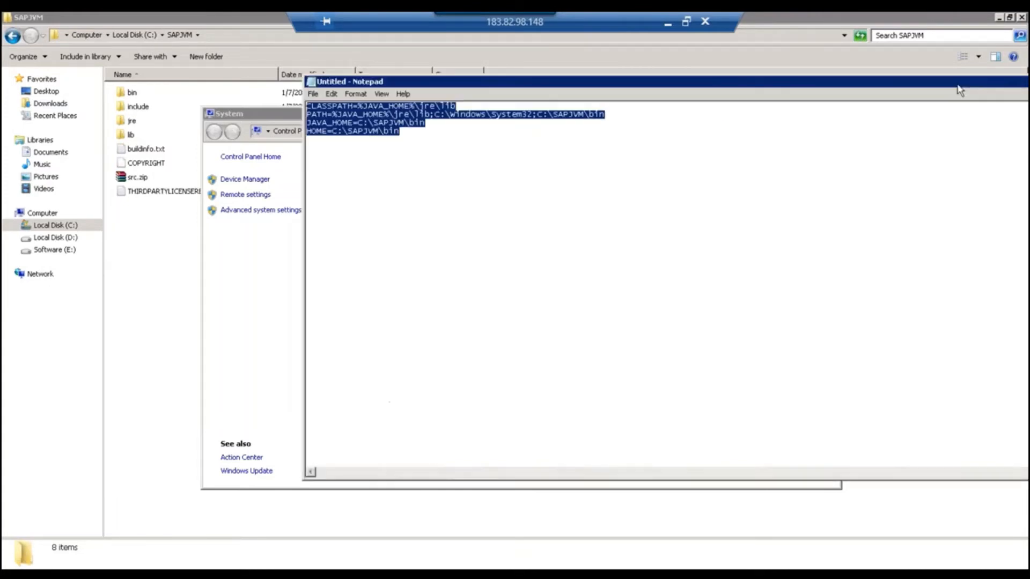
pyautogui.moveTo(991, 86); pyautogui.dragTo(740, 88)
pyautogui.click(787, 82)
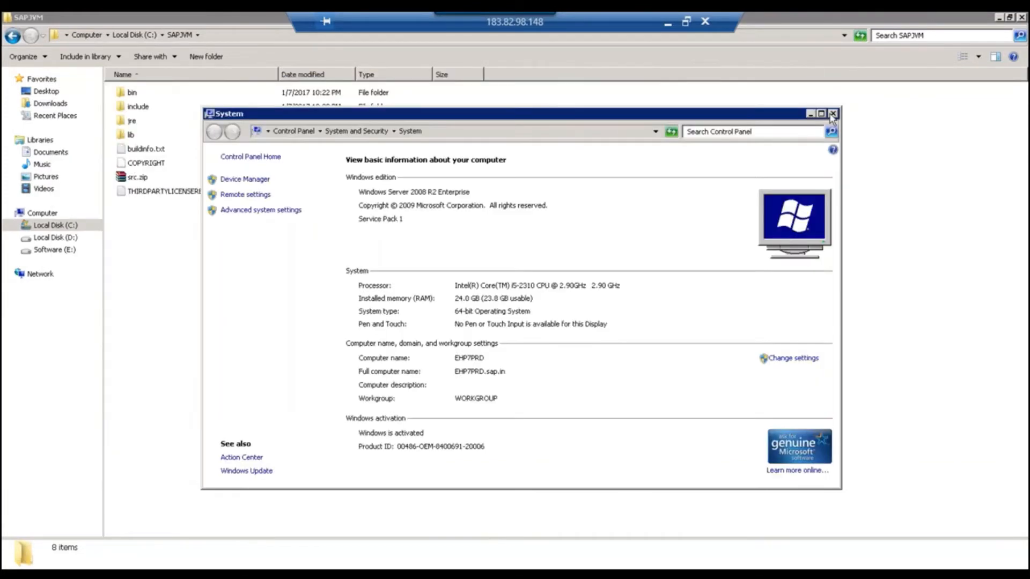
pyautogui.click(832, 114)
pyautogui.click(1020, 17)
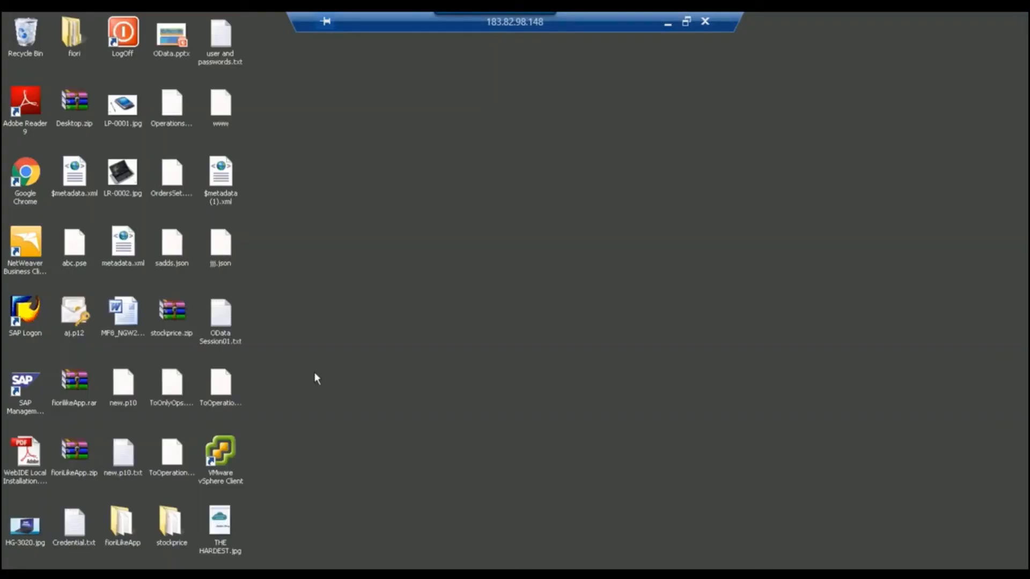
pyautogui.click(16, 567)
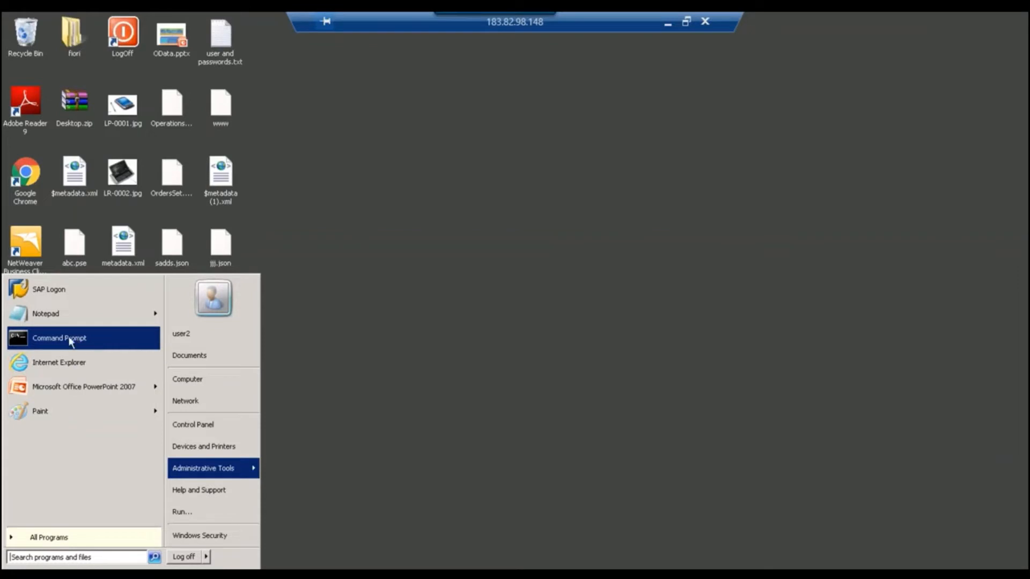
pyautogui.click(84, 558)
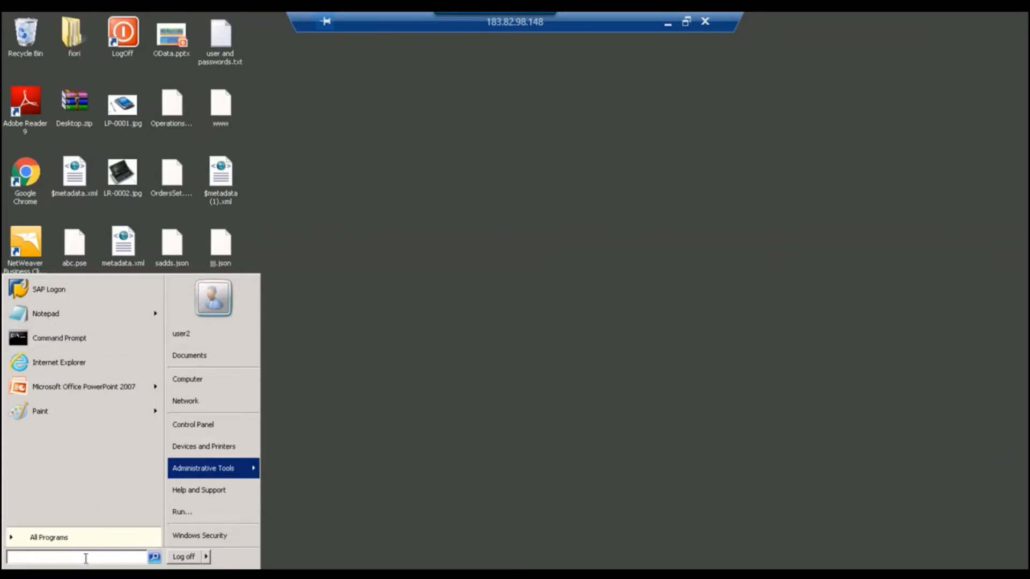
pyautogui.write('cmd')
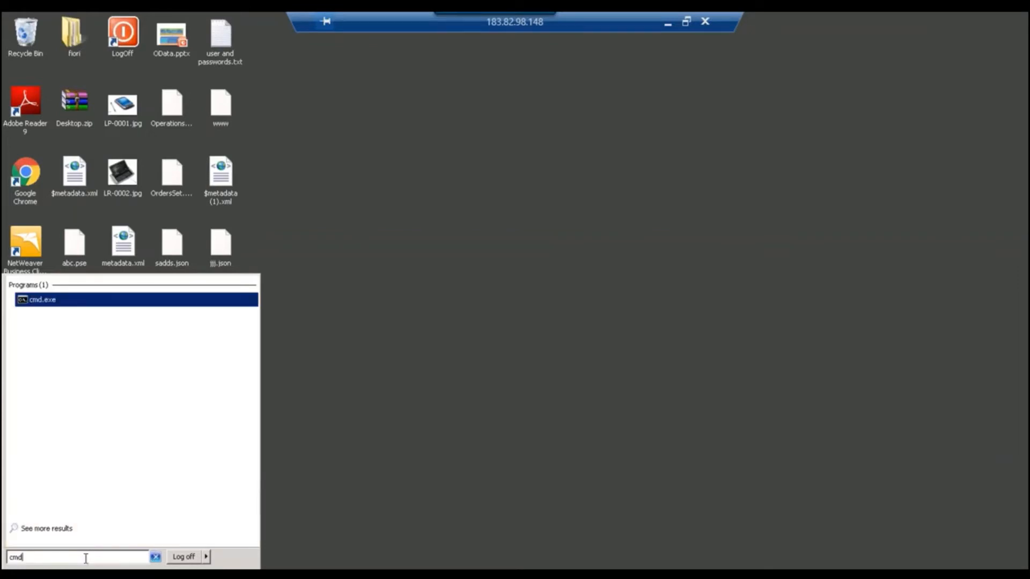
pyautogui.press('Return')
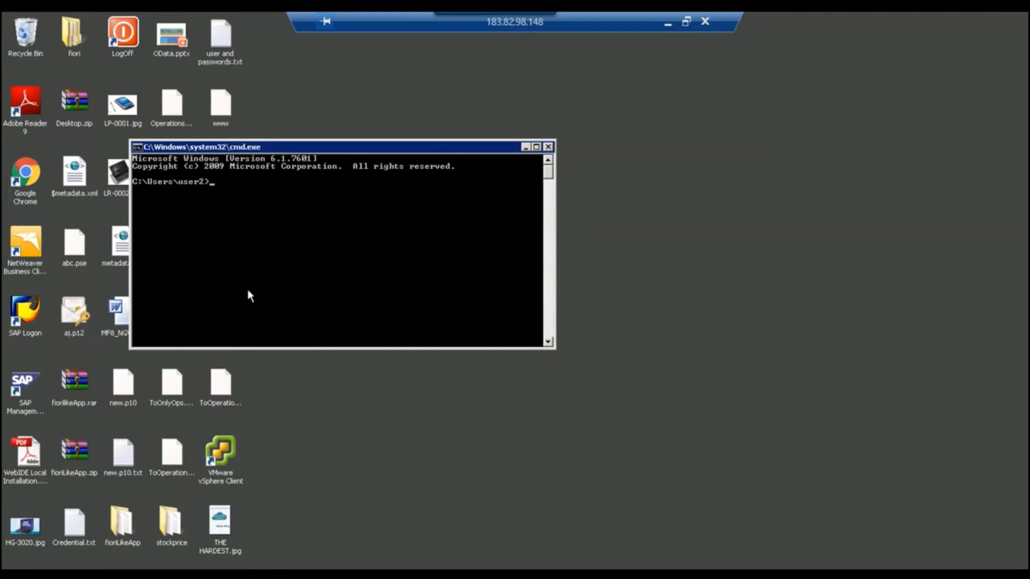
pyautogui.write('java -version')
pyautogui.press('Return')
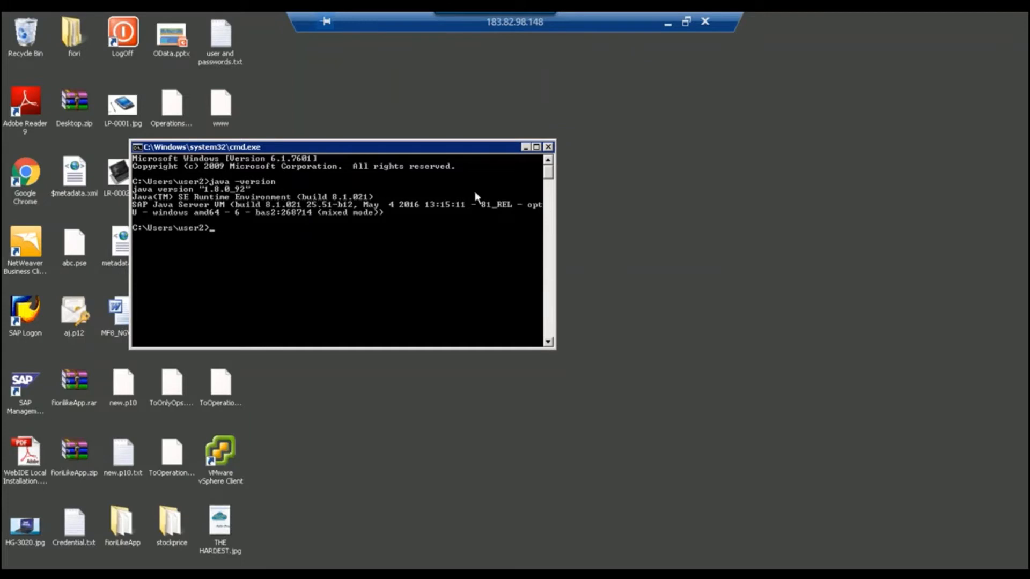
pyautogui.click(548, 148)
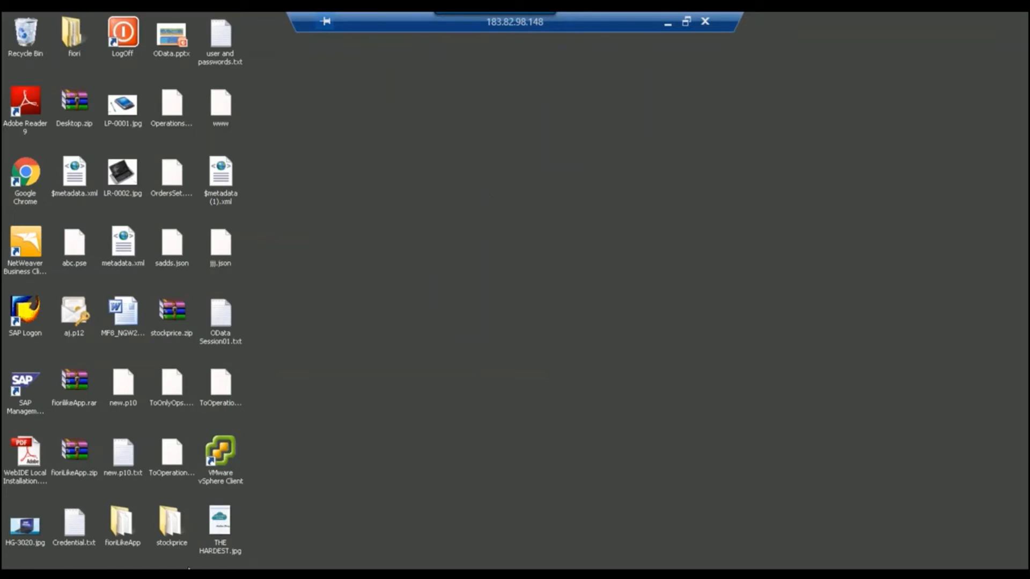
pyautogui.click(208, 570)
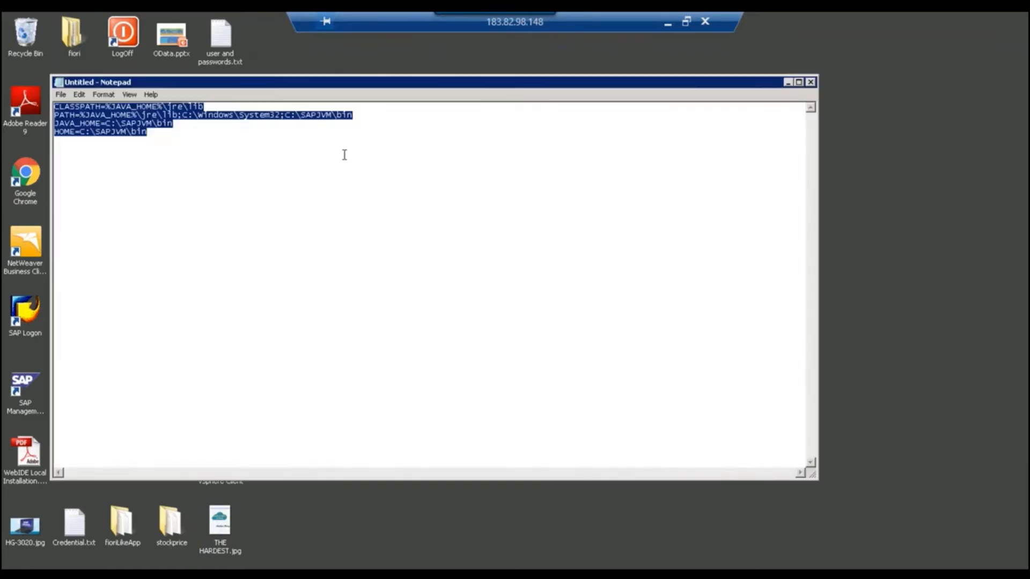
pyautogui.click(355, 112)
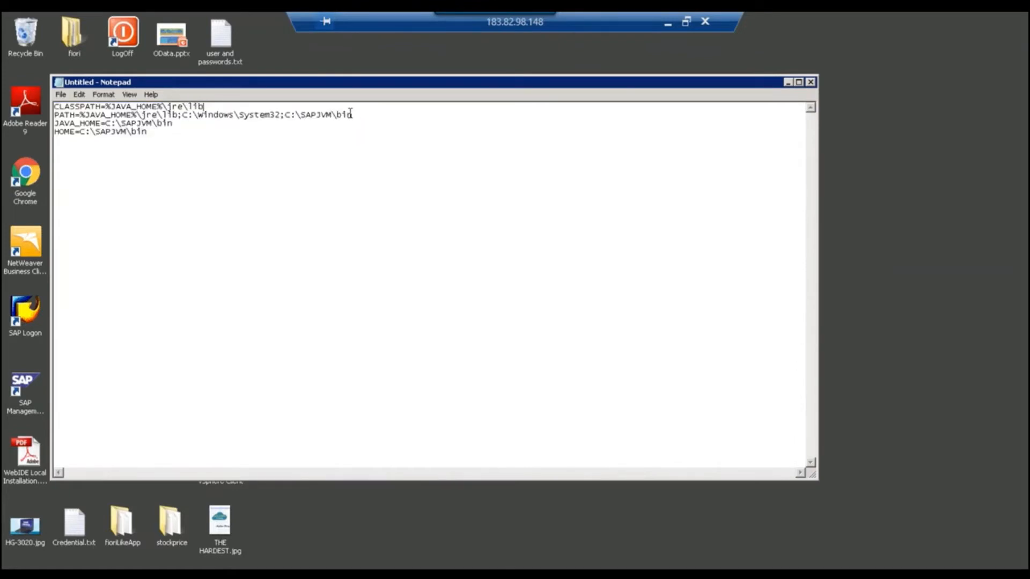
pyautogui.press('Return')
pyautogui.press('Return')
pyautogui.press('Up')
pyautogui.press('Up')
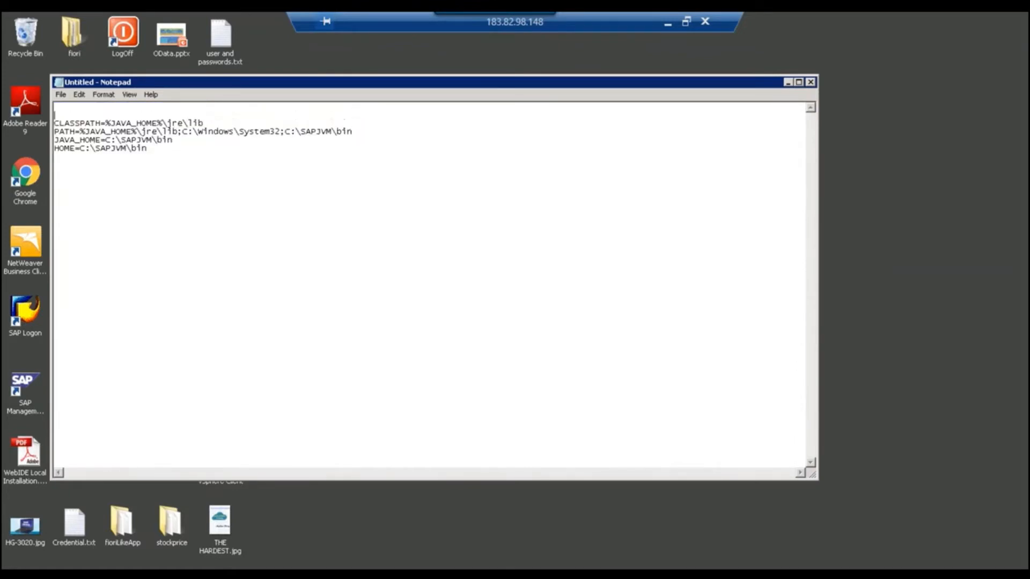
pyautogui.write('1. http://tools.hana.on')
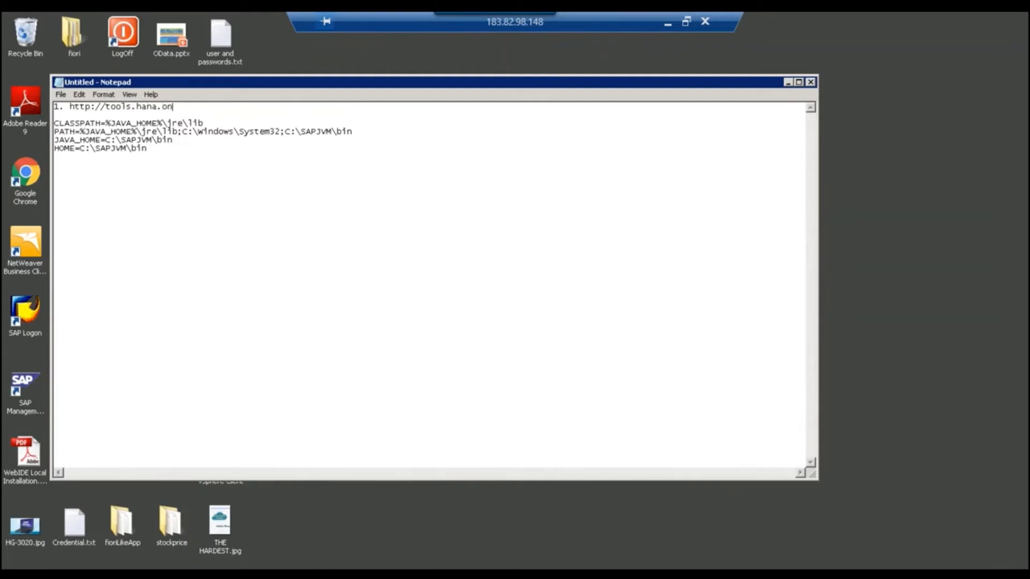
pyautogui.write('demand.com')
pyautogui.press('Return')
pyautogui.write('Downloa')
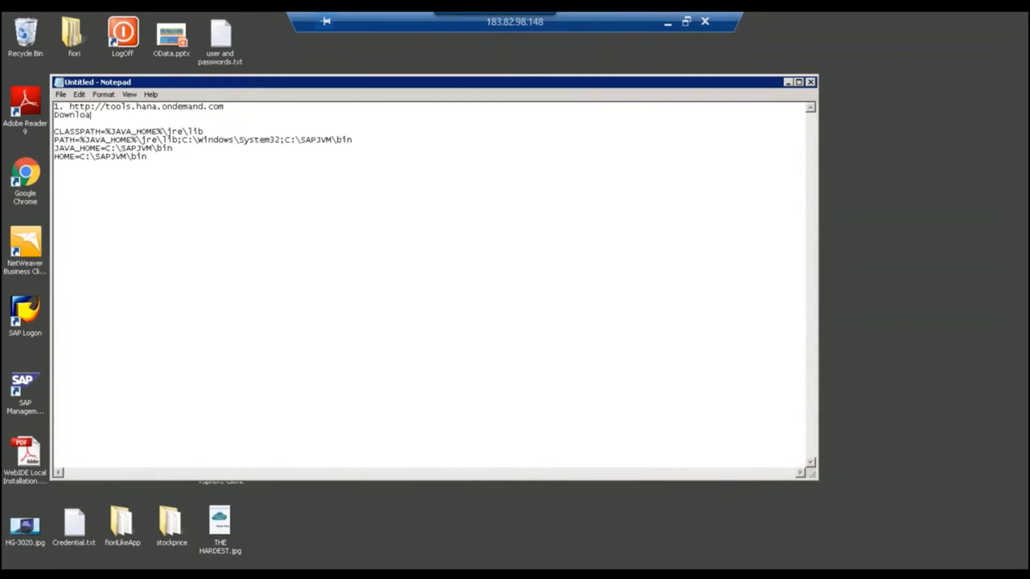
pyautogui.write('ded SAP JVM from Cloud ')
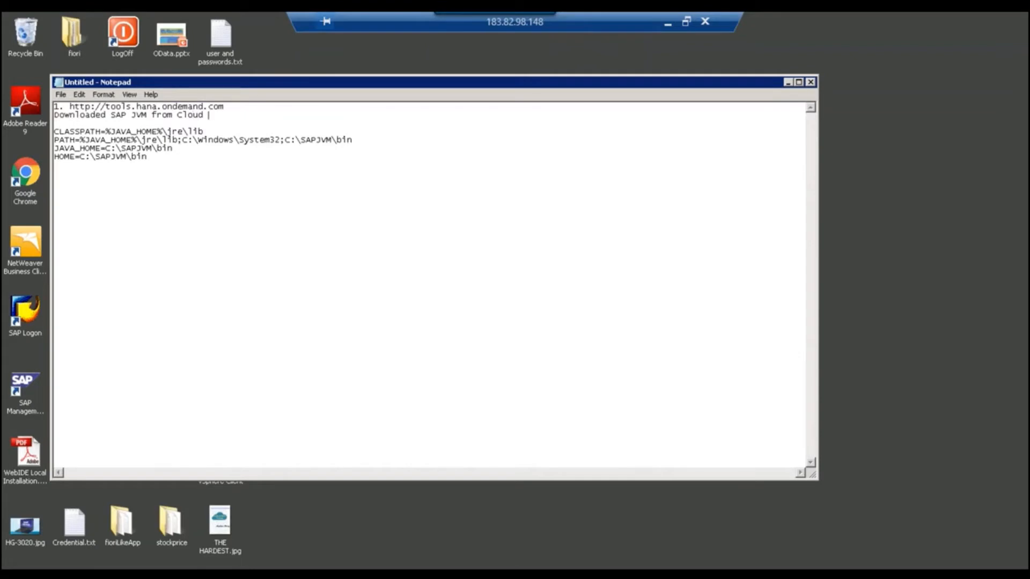
pyautogui.write('tab and extracted to our ')
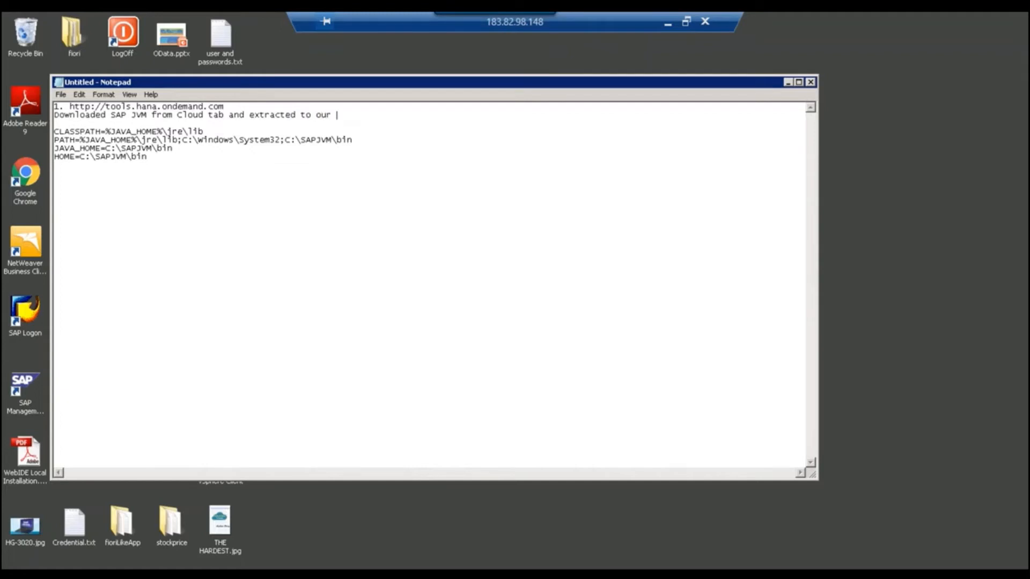
pyautogui.write('C:\\SAPJVM')
# Add the heading 'Set below Enviornment Variable' above the variable lines, followed by blank lines.
pyautogui.moveTo(147, 156); pyautogui.dragTo(61, 128)
pyautogui.click(68, 123)
pyautogui.write('Set below En')
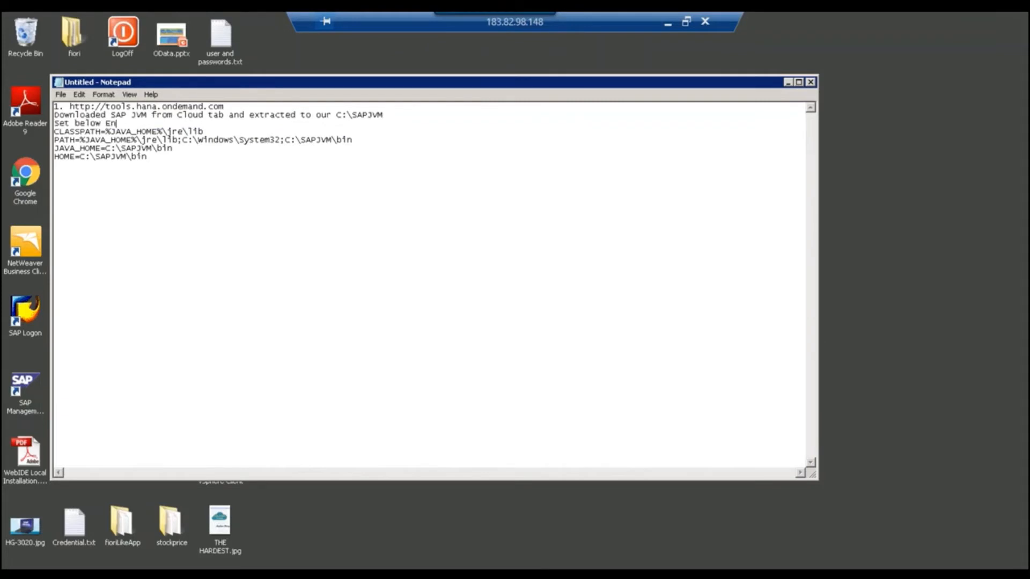
pyautogui.write('viornment Variable')
pyautogui.press('Return')
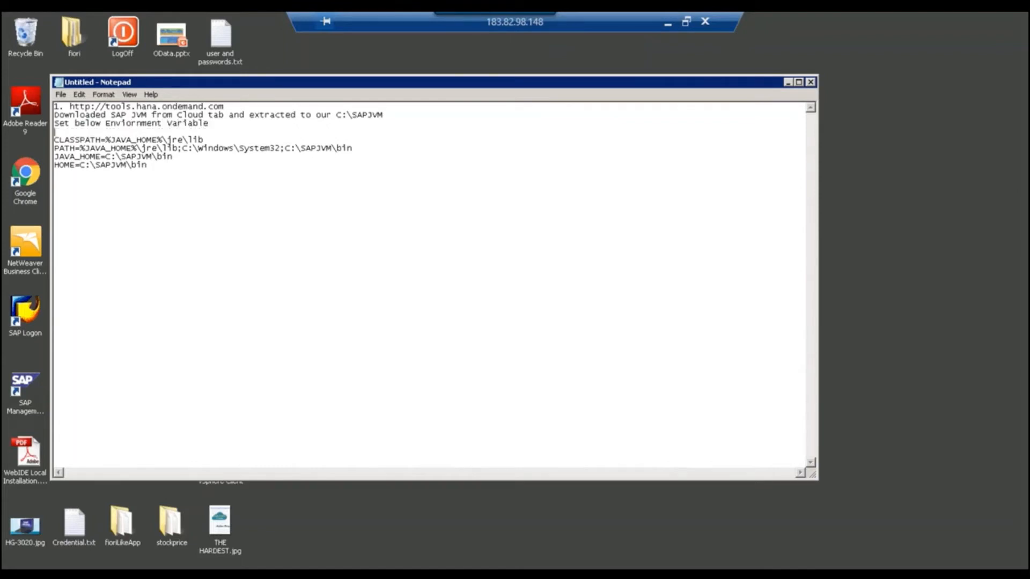
pyautogui.press('Return')
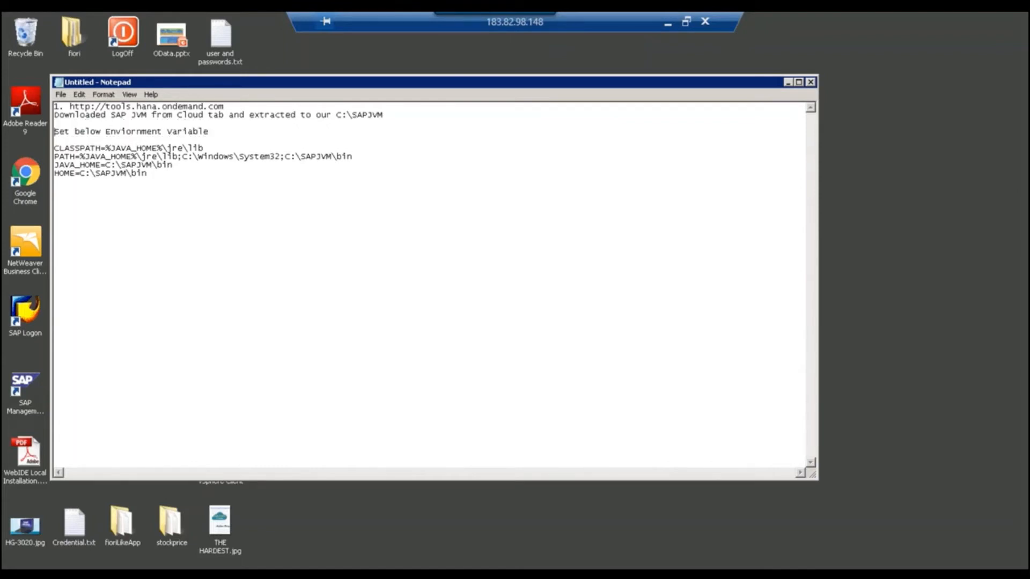
pyautogui.press('Down')
pyautogui.press('Down')
pyautogui.press('Down')
pyautogui.press('Down')
pyautogui.press('Down')
# Add 'check command java -version' under HOME, then step 2 'Extract the SAP WebIDE personal Edition in another folder in C'.
pyautogui.press('Return')
pyautogui.press('Return')
pyautogui.write('2.')
pyautogui.press('Return')
pyautogui.press('Return')
pyautogui.press('Up')
pyautogui.write('check command java -v')
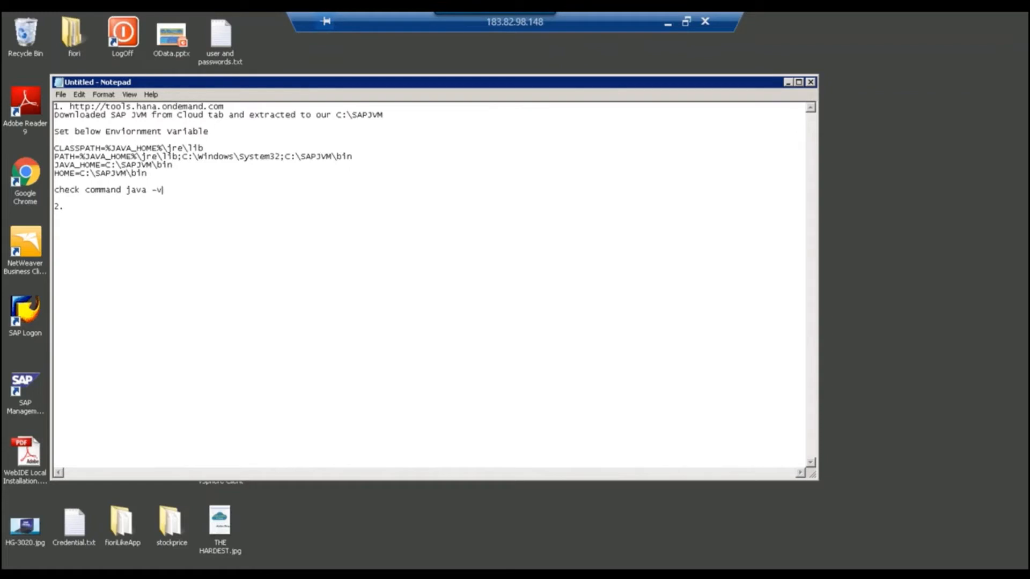
pyautogui.write('ersion')
pyautogui.click(55, 207)
pyautogui.write('Extract the SAP')
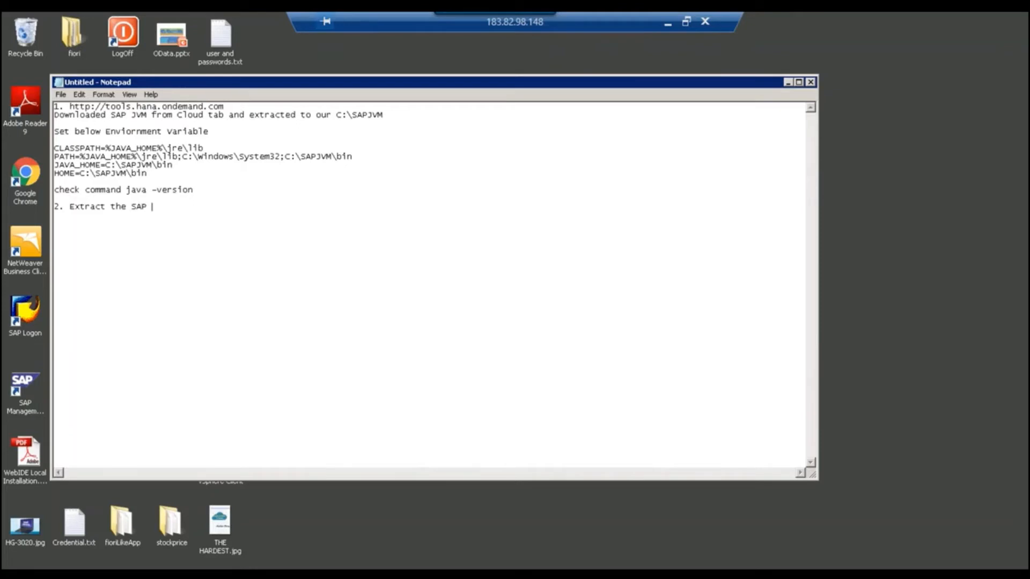
pyautogui.write(' WebIDE personal Edition in another')
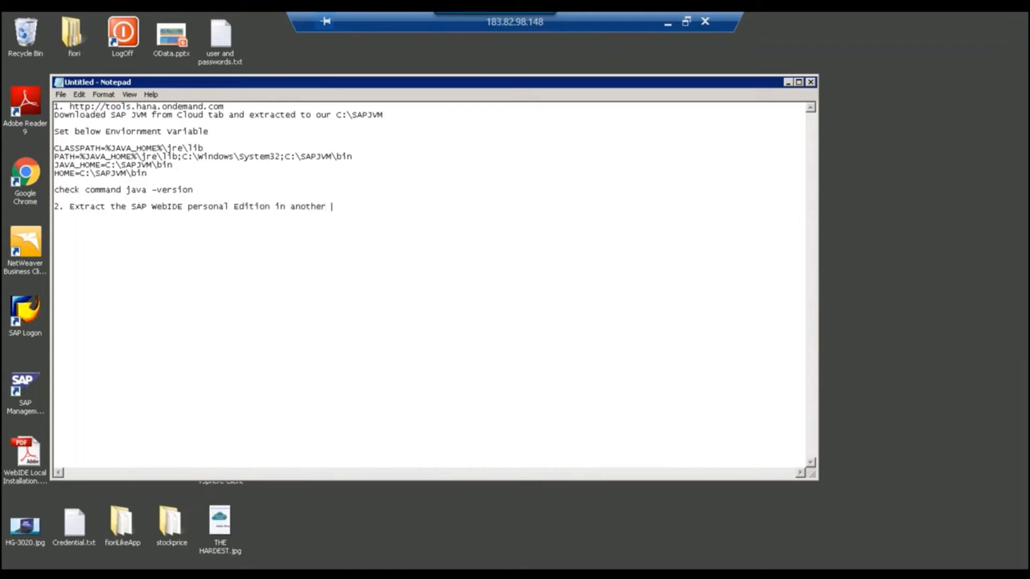
pyautogui.write('folder in C')
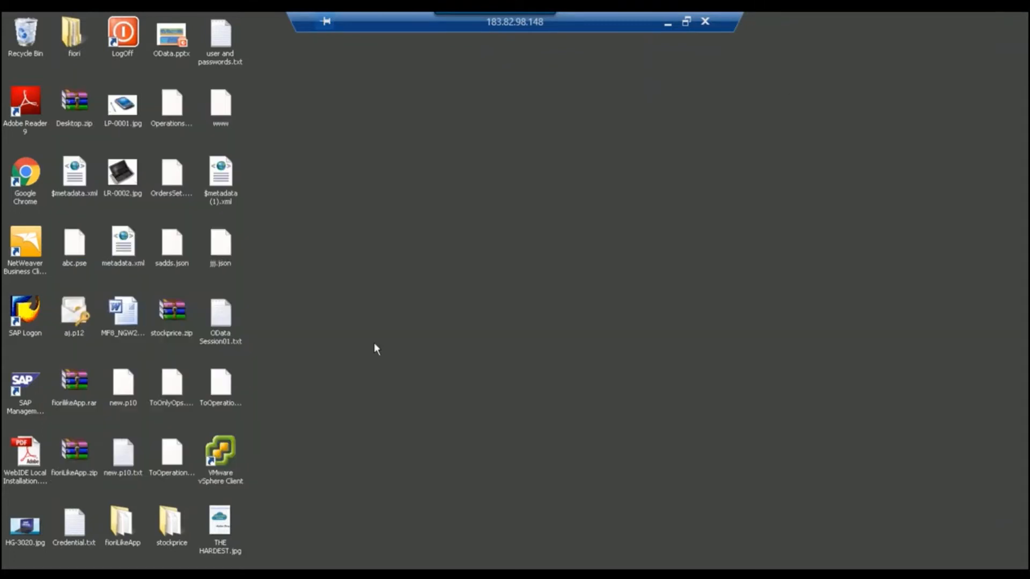
# Minimize the notes, review the Personal Edition text on the SAP Development Tools page, then open Windows Explorer.
pyautogui.click(788, 83)
pyautogui.click(20, 568)
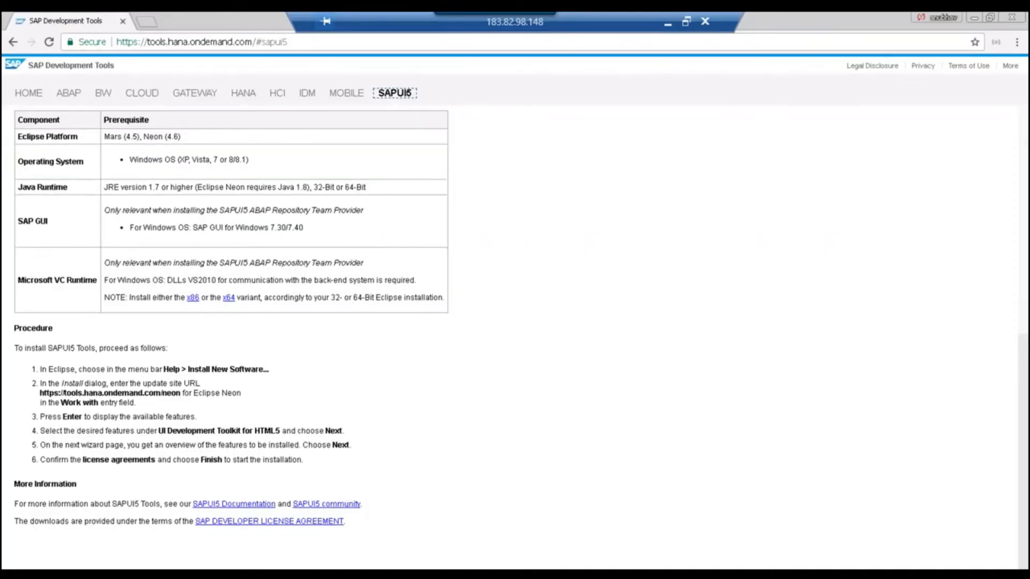
pyautogui.scroll(8, 214, 317)
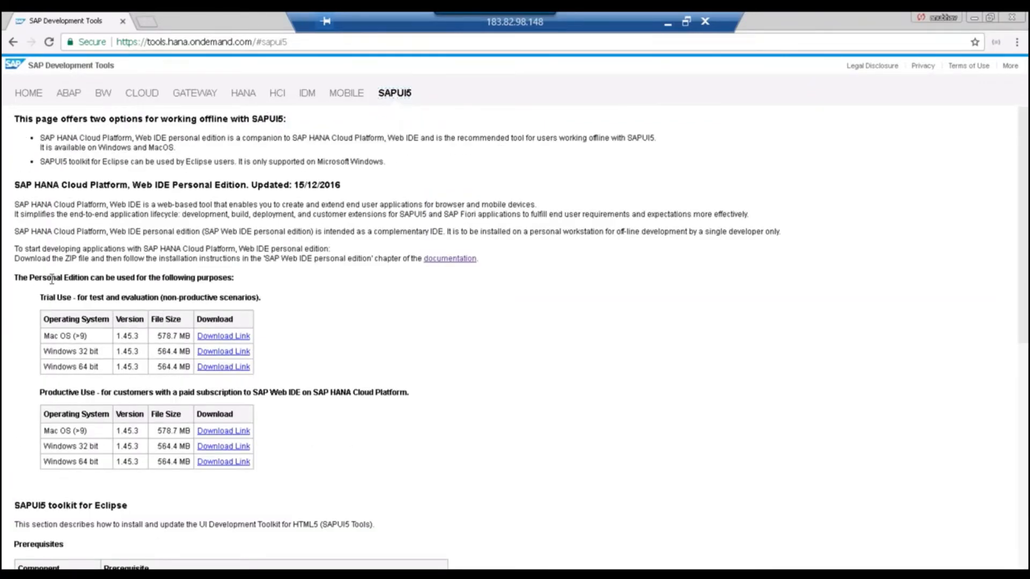
pyautogui.moveTo(35, 277); pyautogui.dragTo(231, 279)
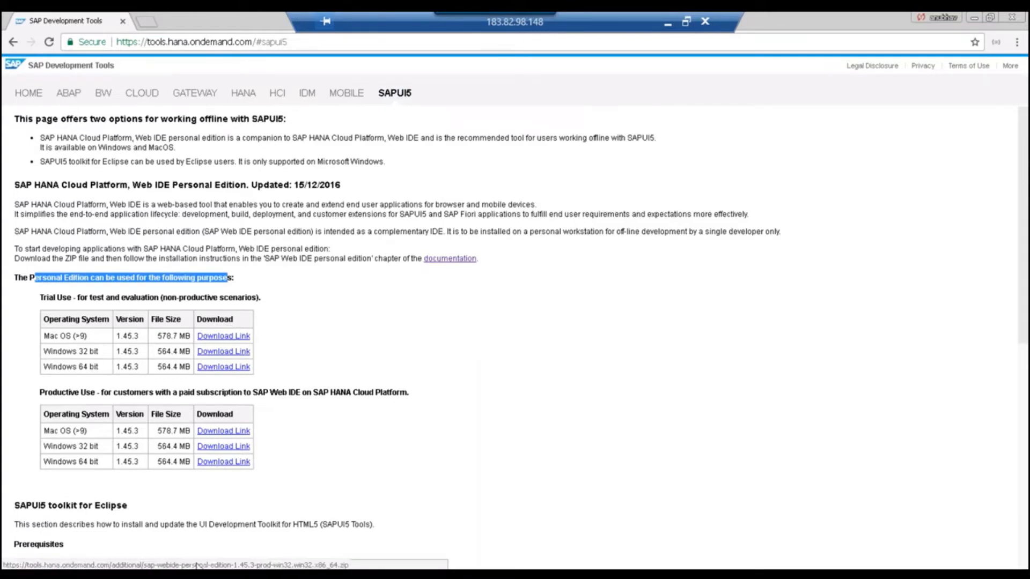
pyautogui.press('super+e')
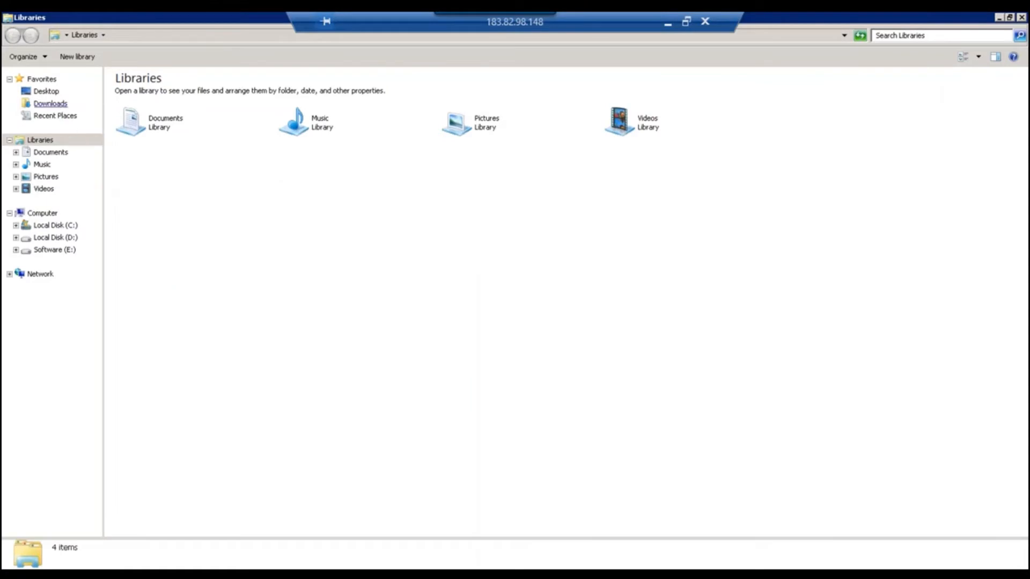
# Locate and select the sap-webide personal edition zip in the Downloads folder.
pyautogui.click(54, 105)
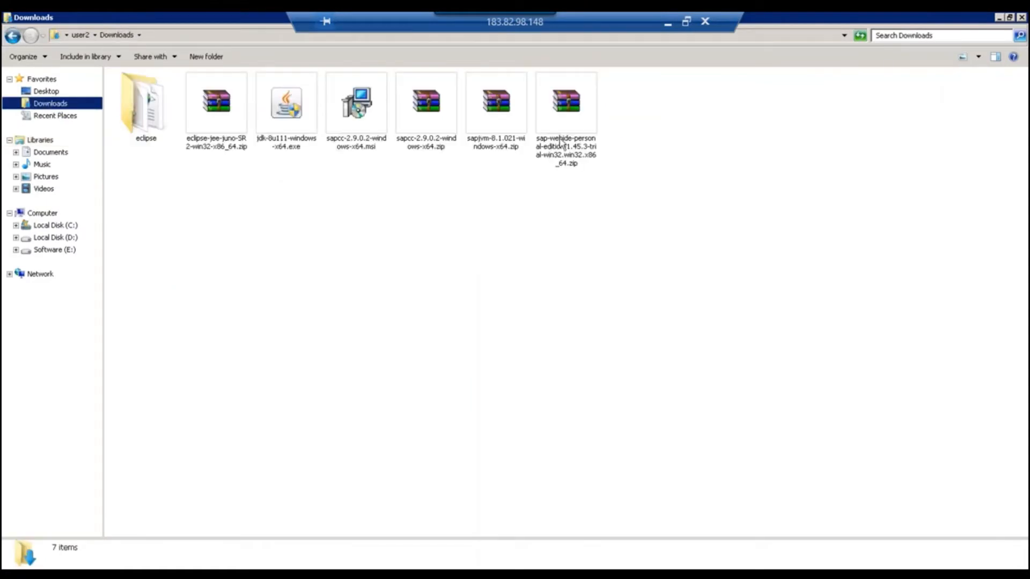
pyautogui.click(559, 131)
pyautogui.rightClick(559, 131)
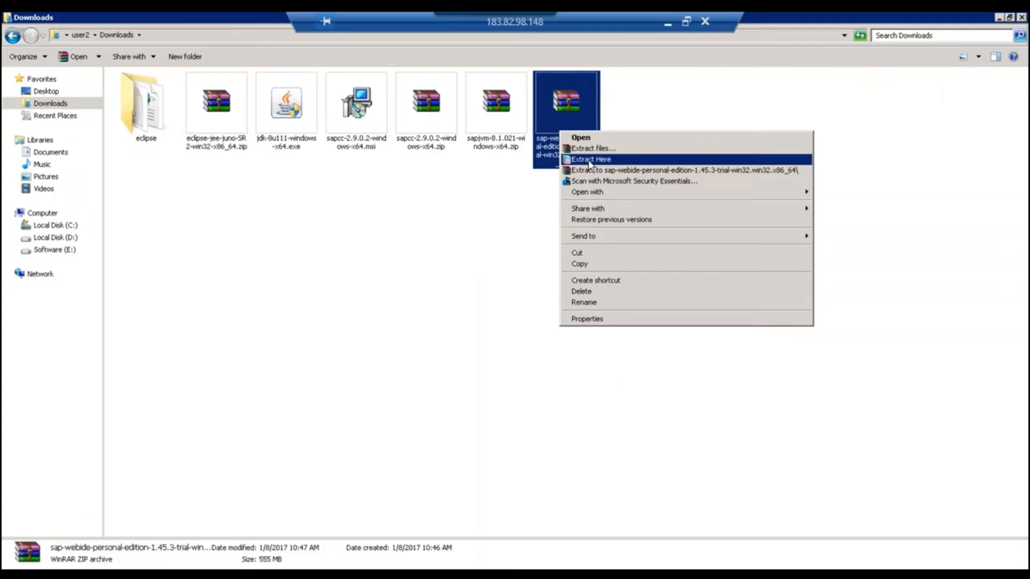
pyautogui.click(539, 148)
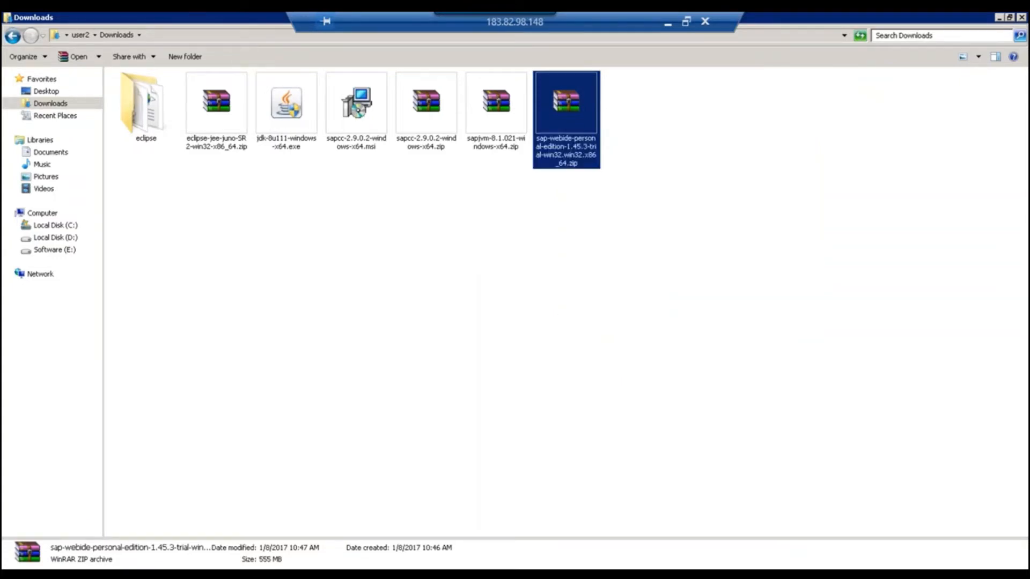
pyautogui.click(620, 160)
pyautogui.click(577, 149)
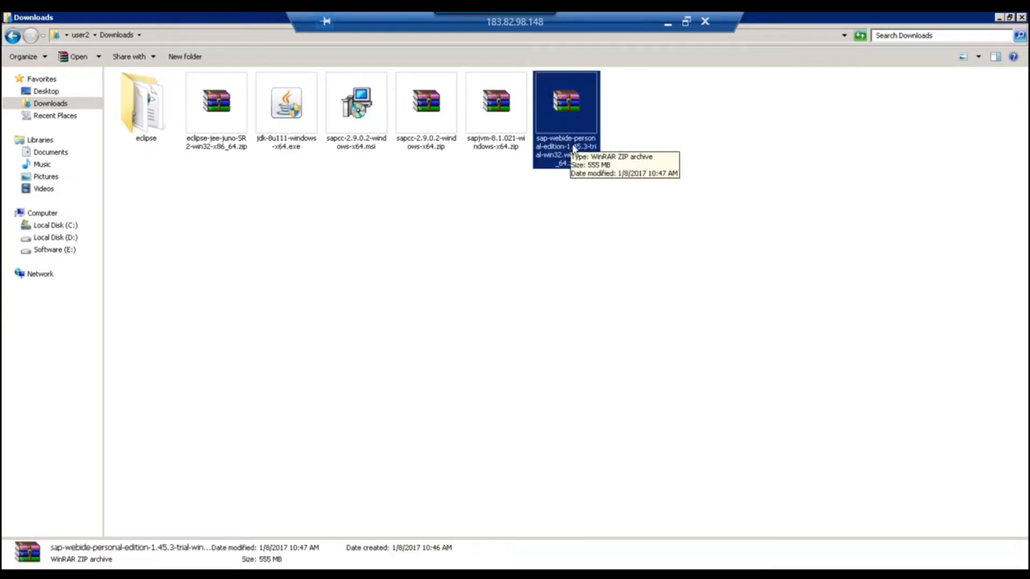
# Open the C:\SAPWebIDE folder on Local Disk and select the sap-webide-personal-edition-1.45.3-trial zip.
pyautogui.click(75, 226)
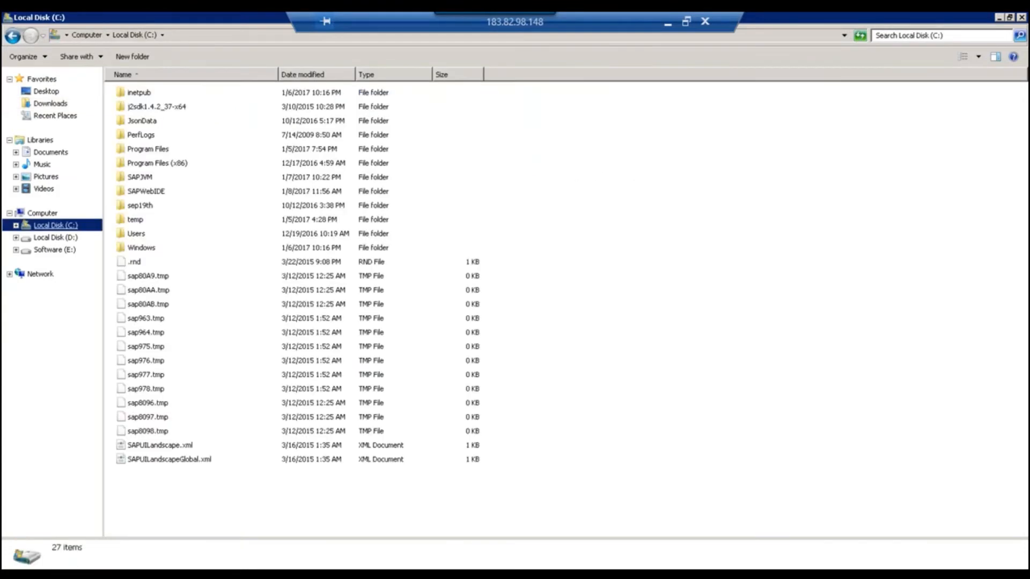
pyautogui.click(156, 195)
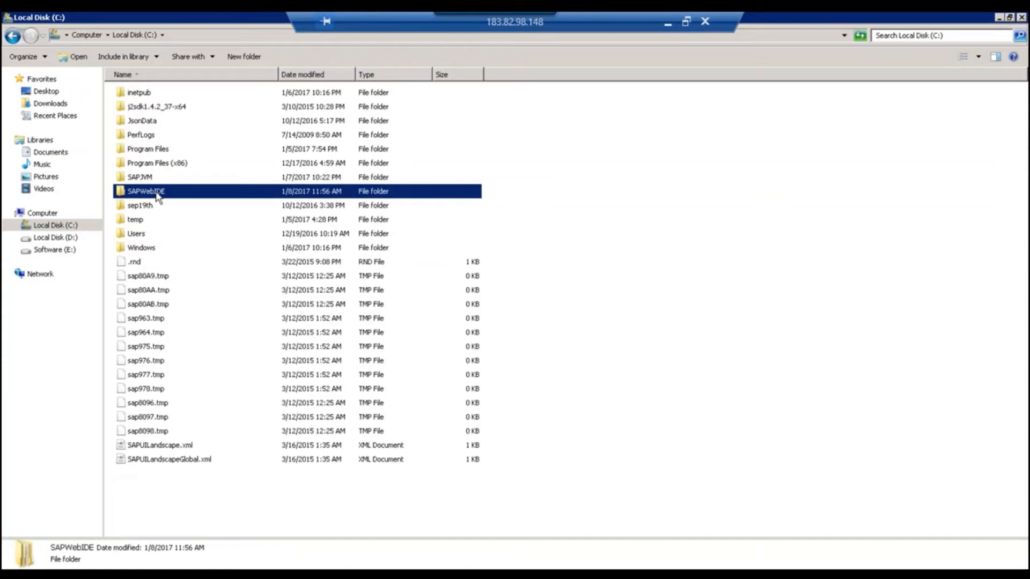
pyautogui.click(157, 192)
pyautogui.click(193, 197)
pyautogui.doubleClick(193, 198)
pyautogui.click(189, 93)
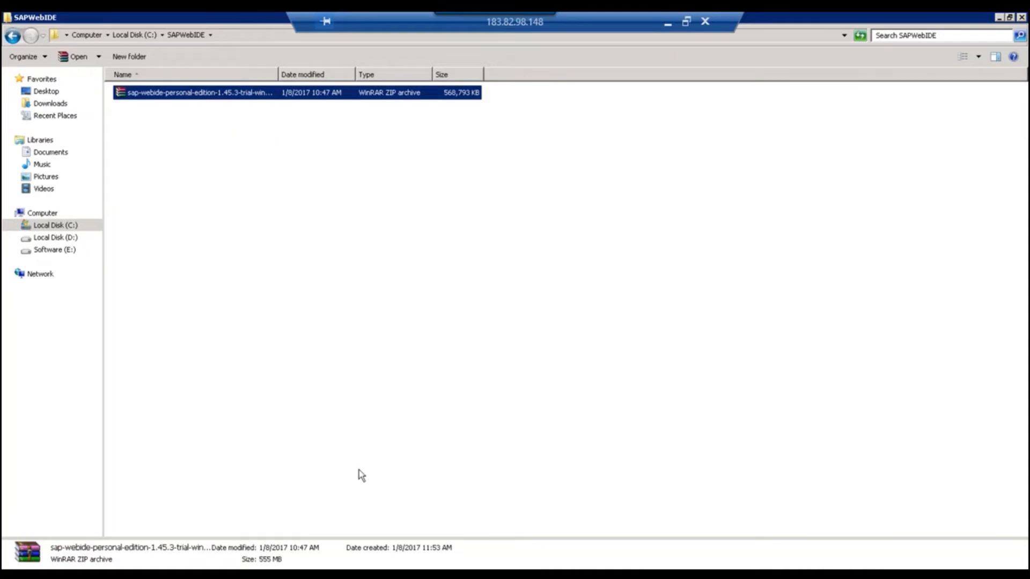
# Extract the sap-webide-personal-edition-1.45.3-trial zip in place with WinRAR's Extract Here.
pyautogui.rightClick(189, 94)
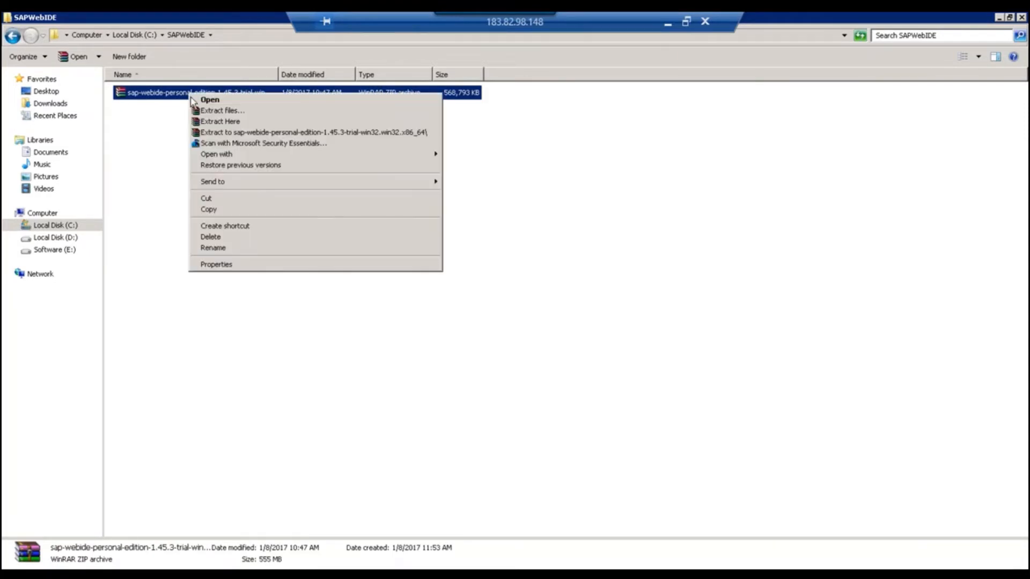
pyautogui.click(208, 123)
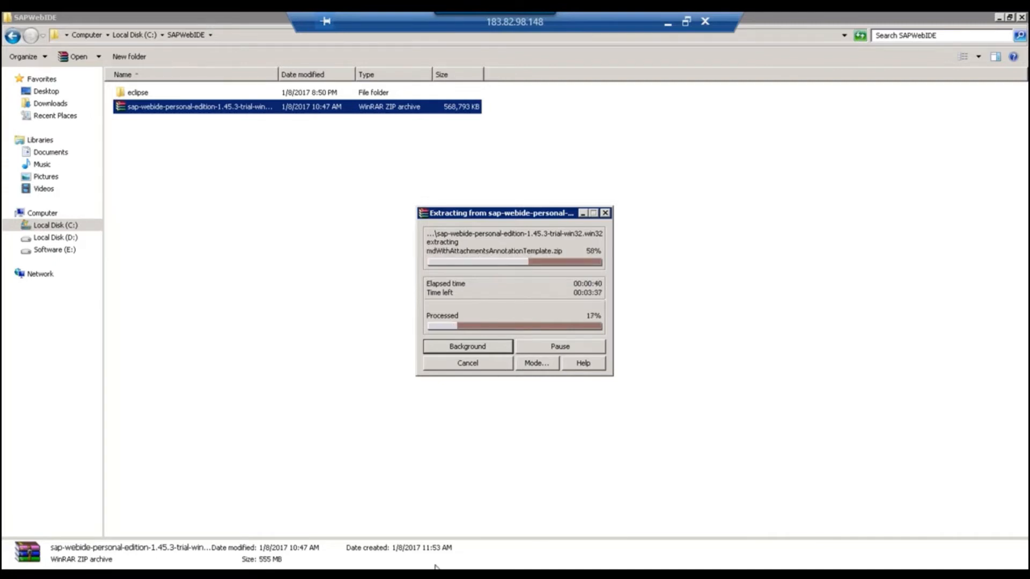
# Add 'Before extraction copy the zip and extract Here option' under step 2, then return to the extraction.
pyautogui.hotkey('alt', 'Tab')
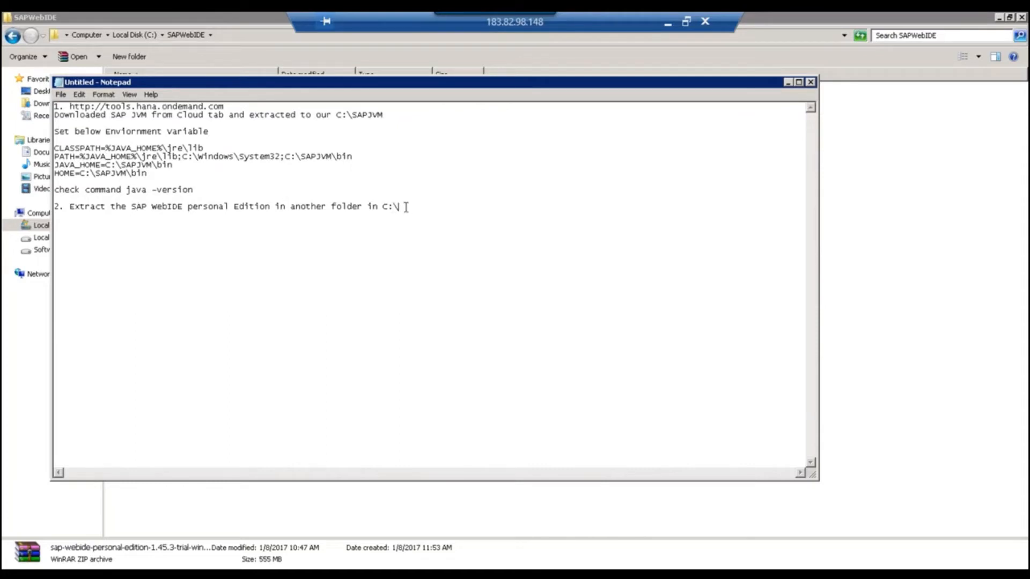
pyautogui.write('S')
pyautogui.write('Befo')
pyautogui.write('re extracti')
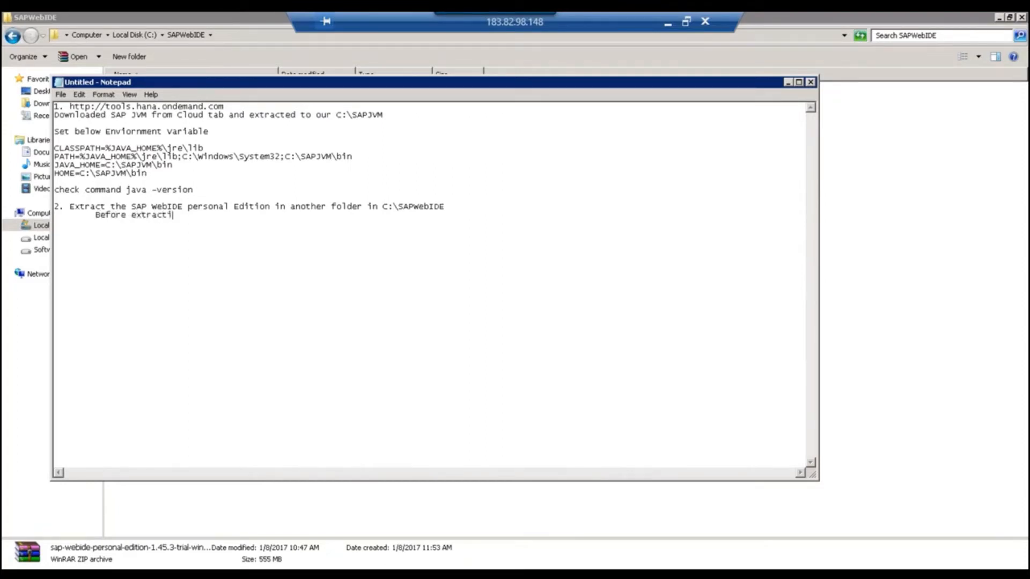
pyautogui.write('on copy the zip and extrac')
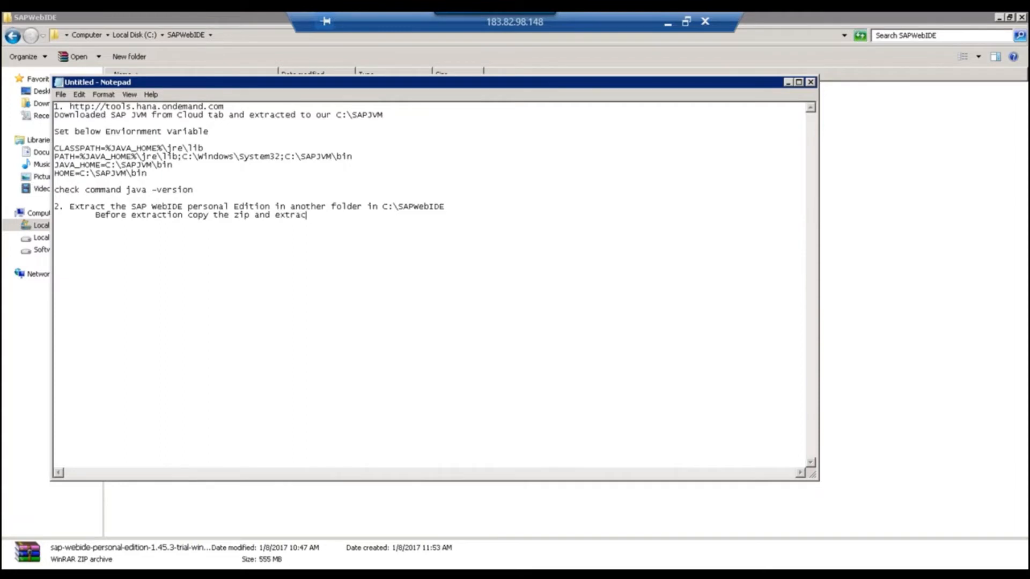
pyautogui.write('t Here option')
pyautogui.hotkey('alt', 'Tab')
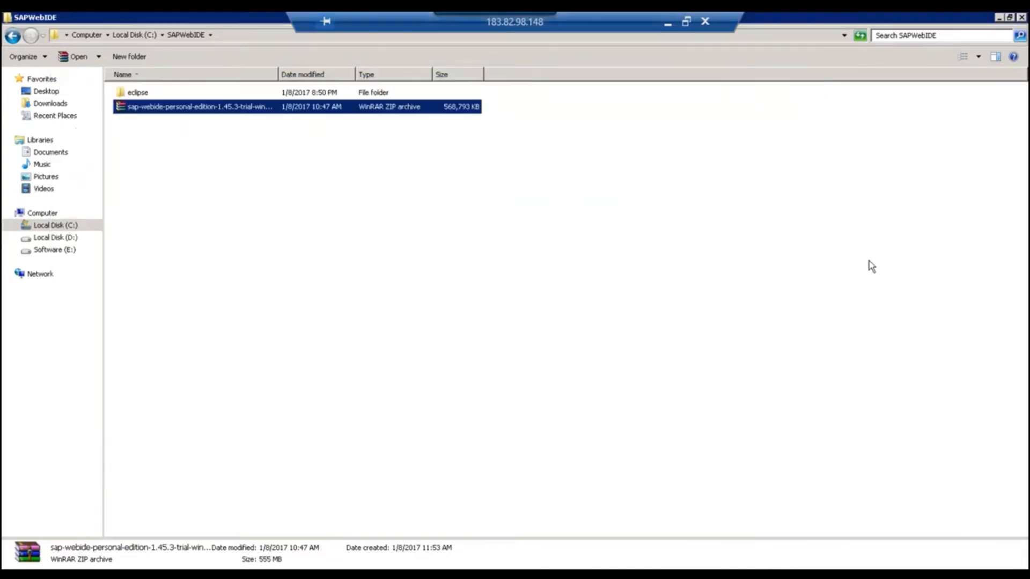
# Open the extracted eclipse folder in C:\SAPWebIDE and select orion.exe.
pyautogui.click(138, 95)
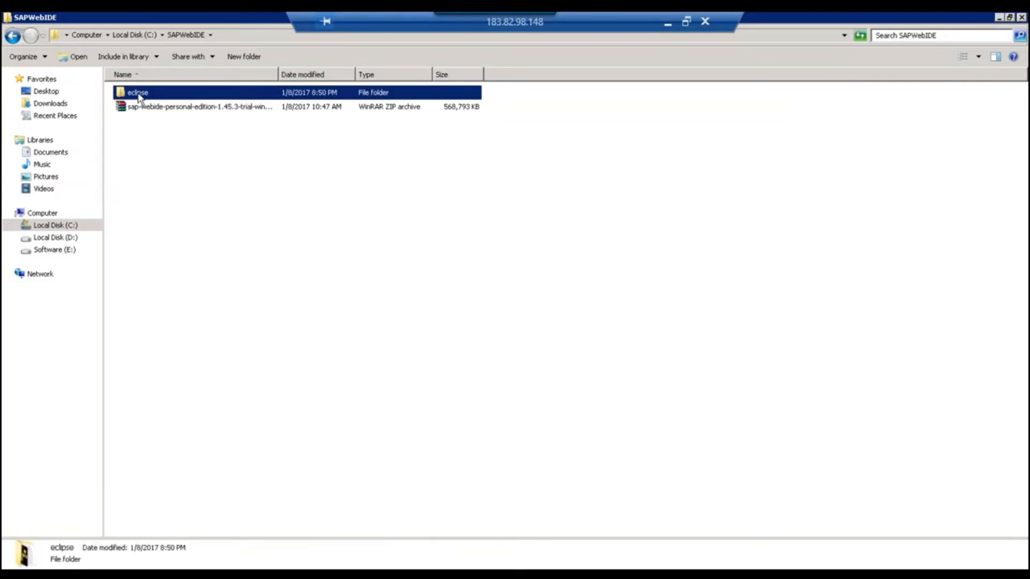
pyautogui.doubleClick(138, 93)
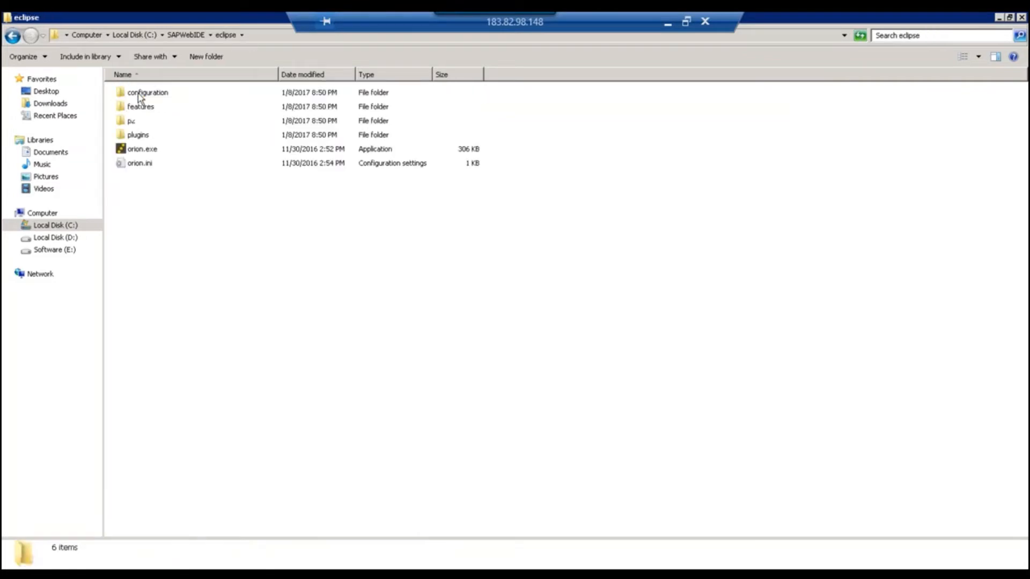
pyautogui.click(143, 153)
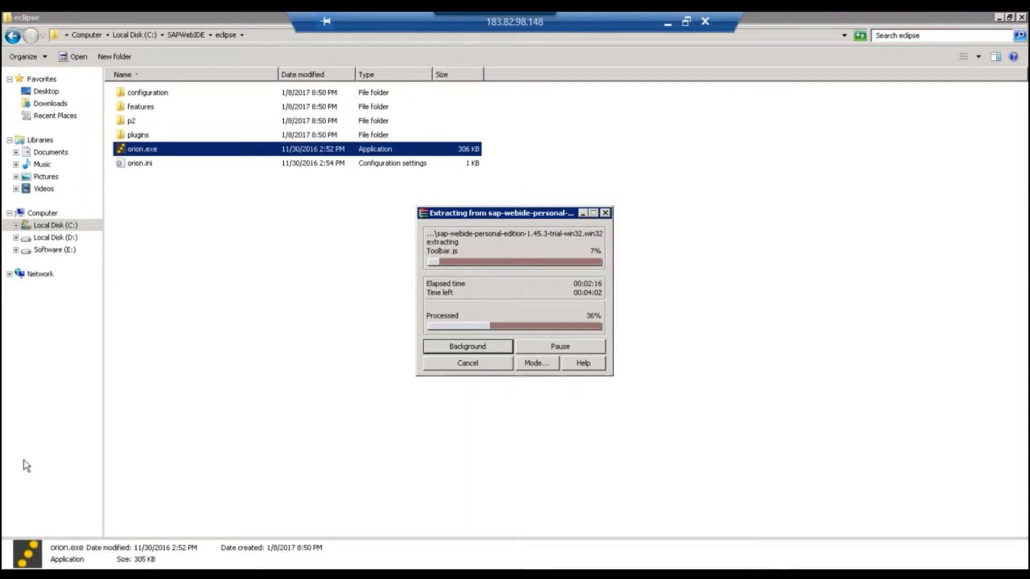
# Add step 3 'Before upgrade take backup of following files': orion.ini, ornion.conf, destinations, serverworkspace.
pyautogui.hotkey('alt', 'Tab')
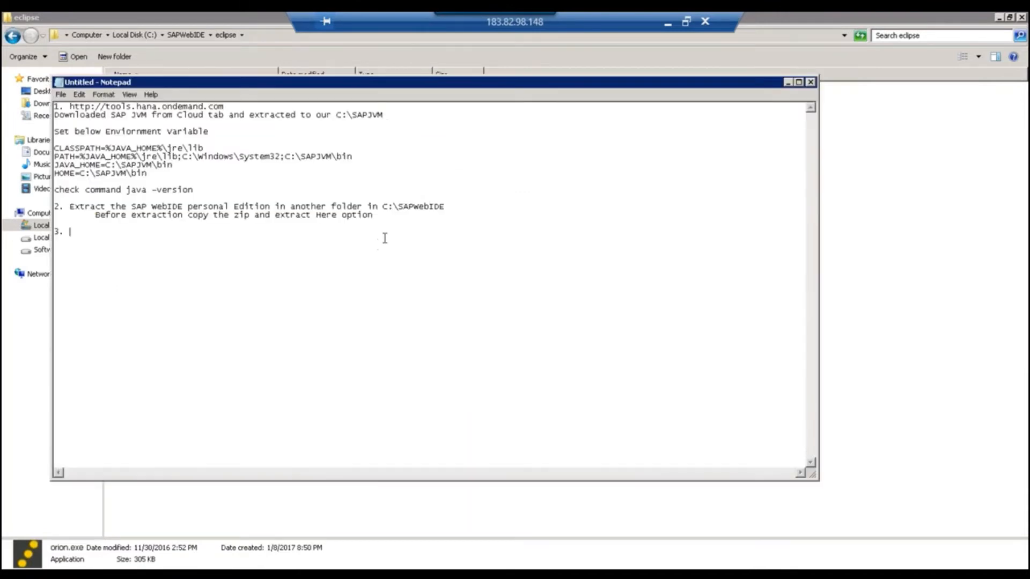
pyautogui.write('Before upgrade take back')
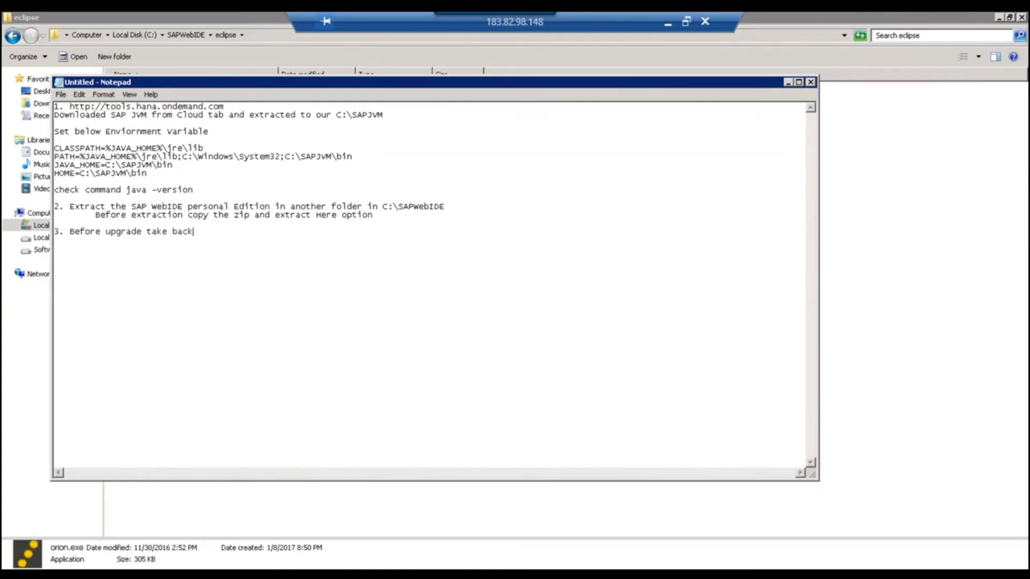
pyautogui.write('up of d')
pyautogui.press('BackSpace')
pyautogui.write('following files \t')
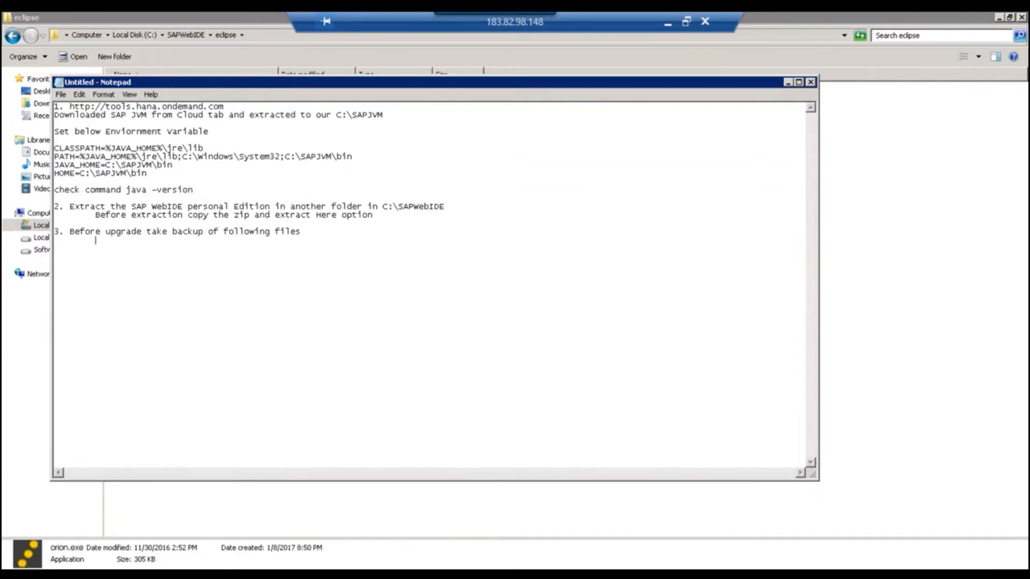
pyautogui.write('orion.ini, ornion.conf')
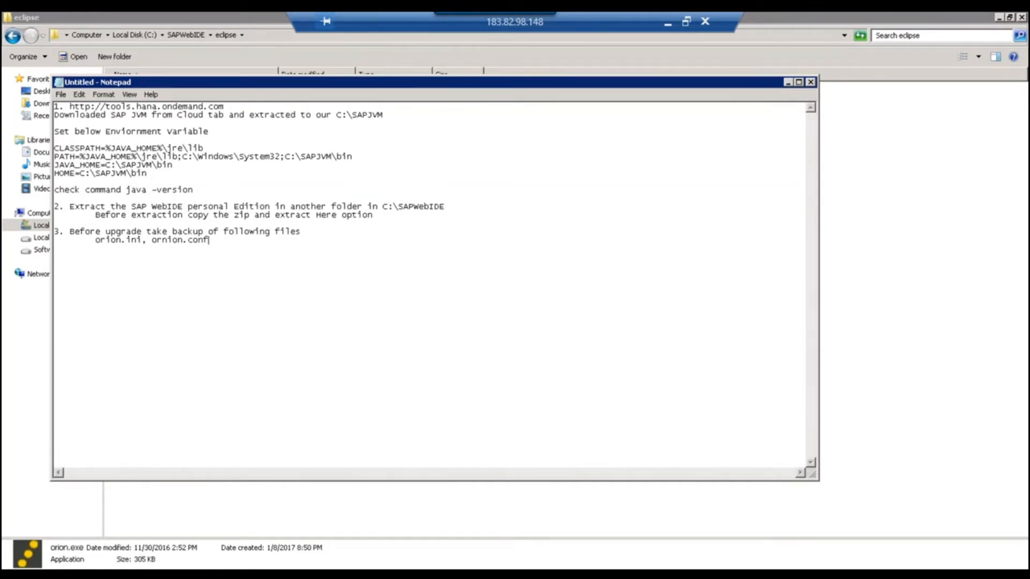
pyautogui.write(', destinations,')
pyautogui.write('server')
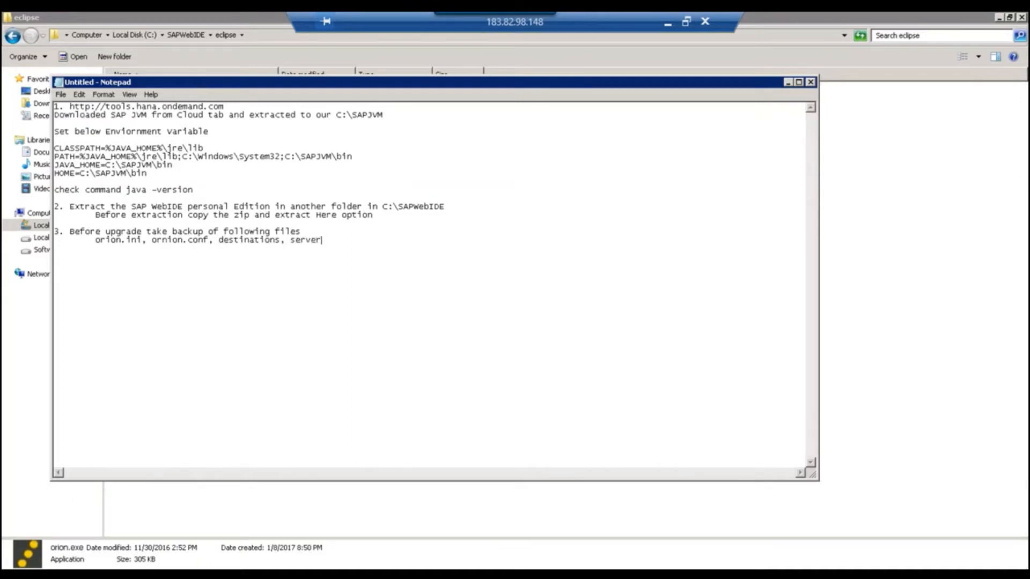
pyautogui.write('workspace')
# Review the backup list and notes by selecting text, then minimize Notepad to see the 44% extraction.
pyautogui.moveTo(95, 242); pyautogui.dragTo(373, 242)
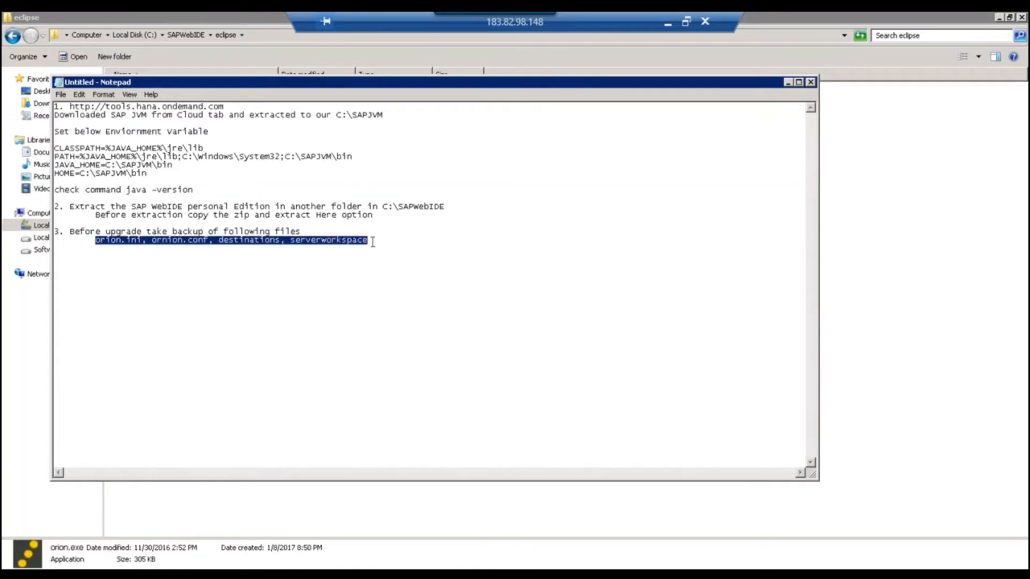
pyautogui.click(371, 242)
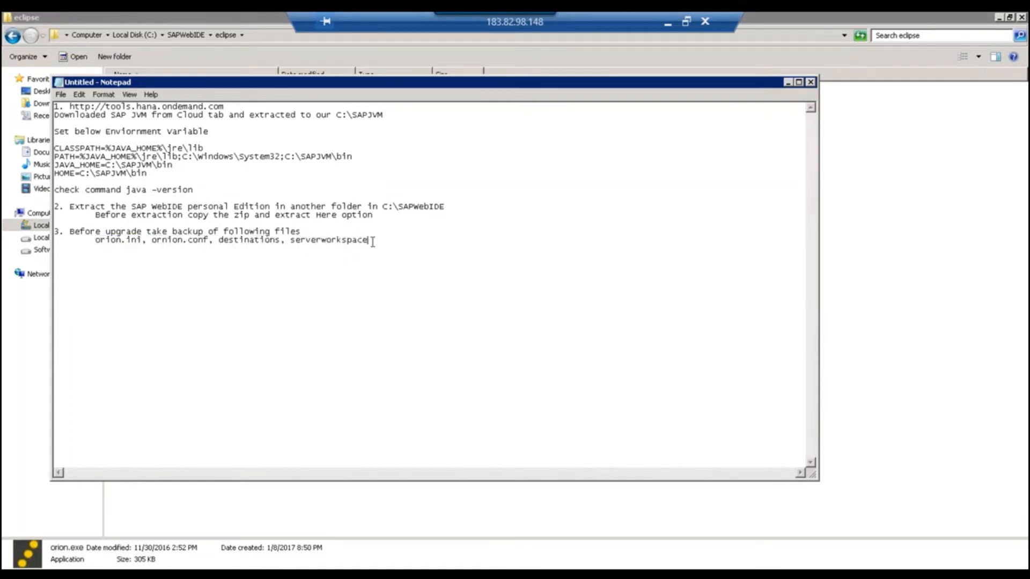
pyautogui.moveTo(370, 242); pyautogui.dragTo(92, 241)
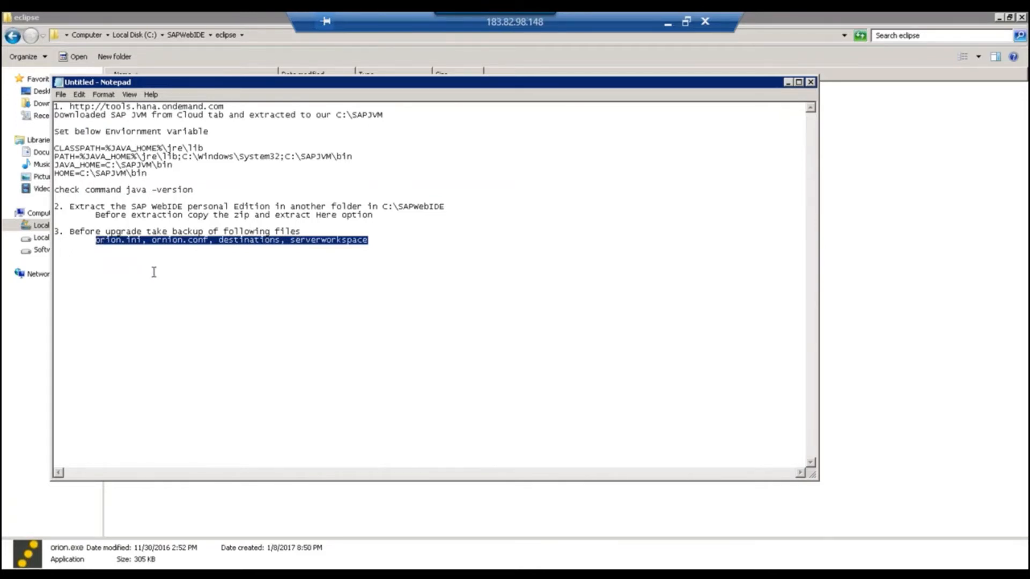
pyautogui.click(182, 248)
pyautogui.moveTo(371, 240); pyautogui.dragTo(95, 240)
pyautogui.click(154, 232)
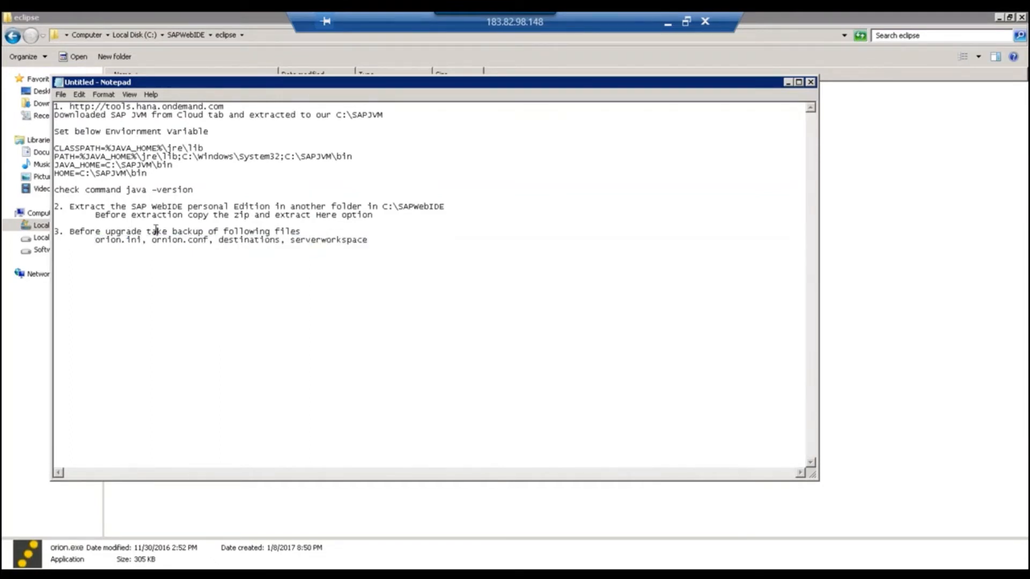
pyautogui.moveTo(69, 230); pyautogui.dragTo(310, 233)
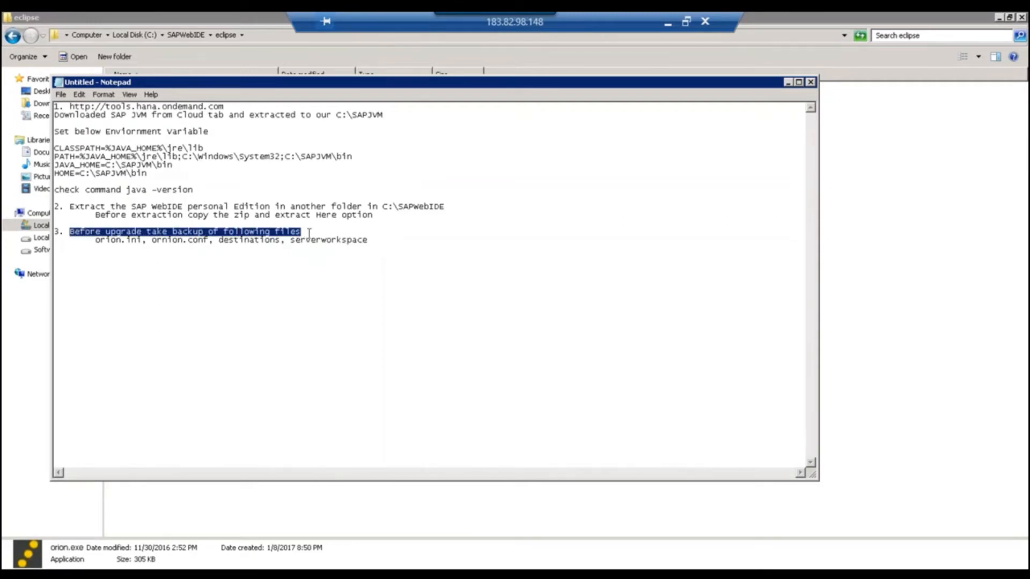
pyautogui.click(345, 225)
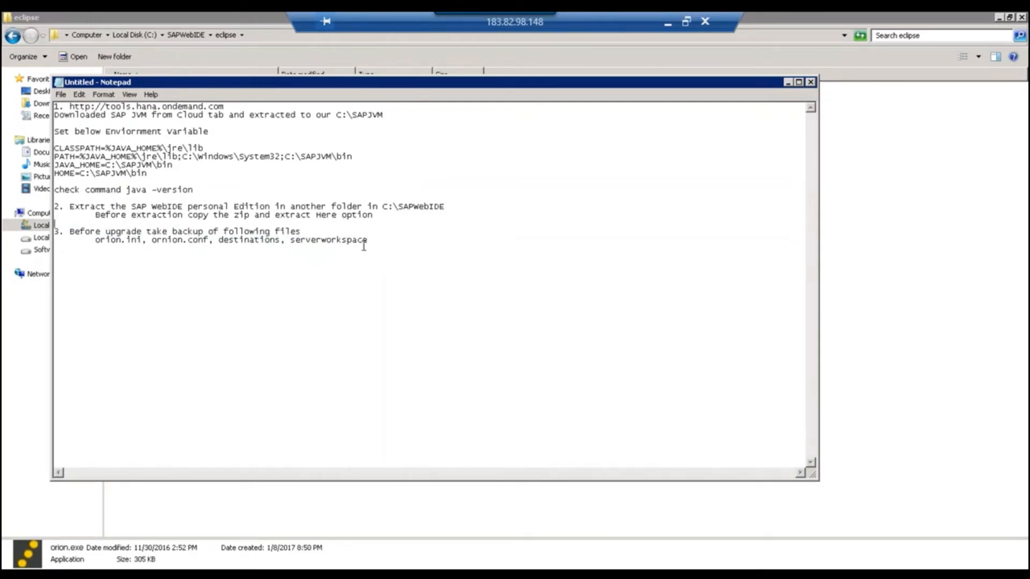
pyautogui.moveTo(369, 241); pyautogui.dragTo(55, 106)
pyautogui.click(256, 174)
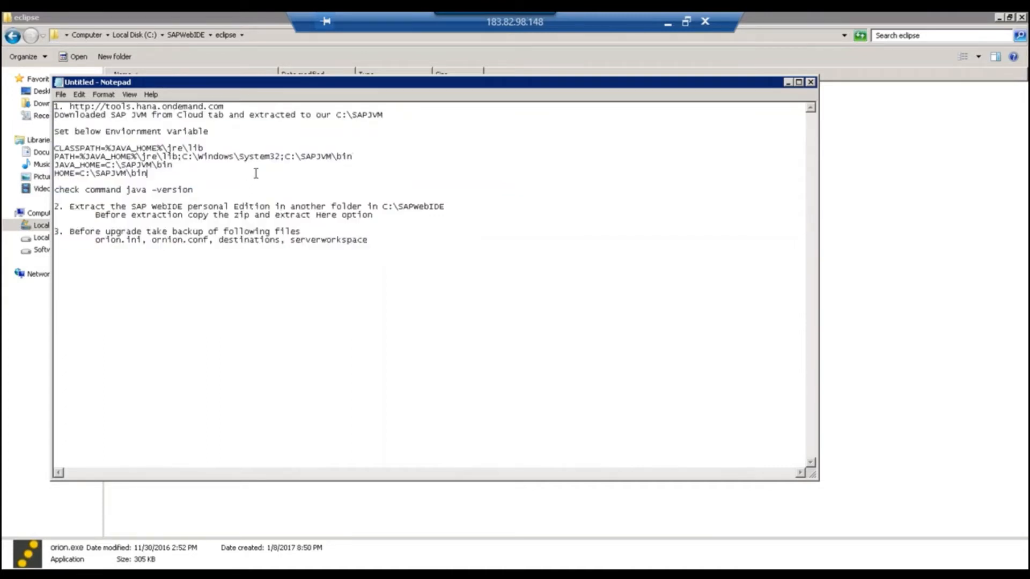
pyautogui.click(788, 83)
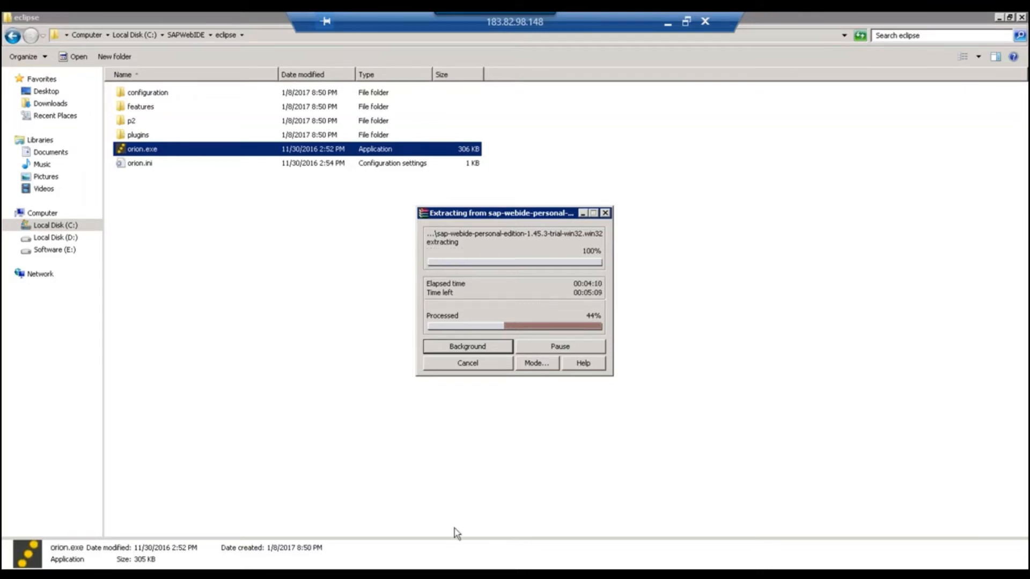
# Add port '8080' on a new line under step 2's 'Here option', then minimize the notes.
pyautogui.click(460, 574)
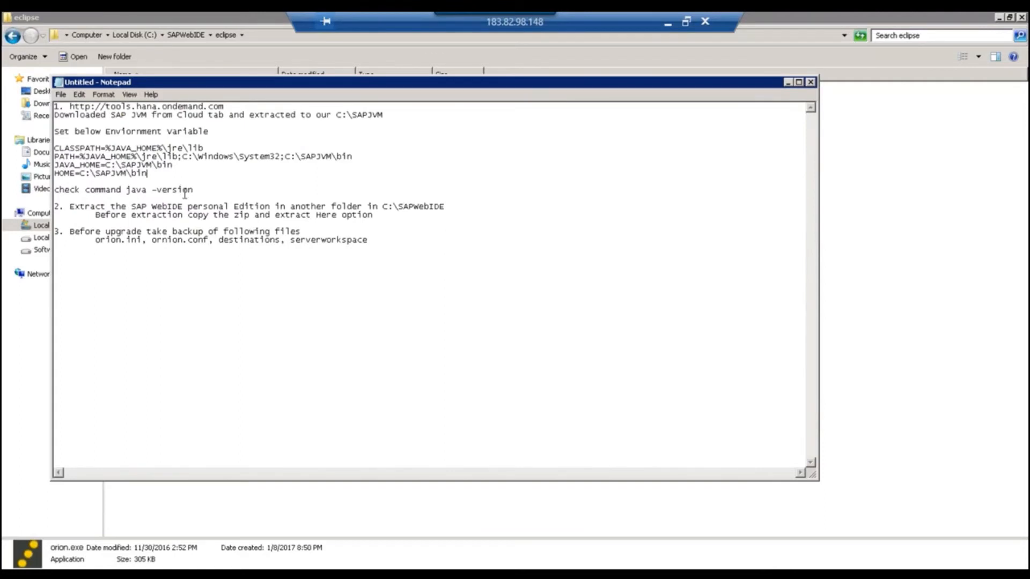
pyautogui.click(385, 218)
pyautogui.press('Return')
pyautogui.write('8080')
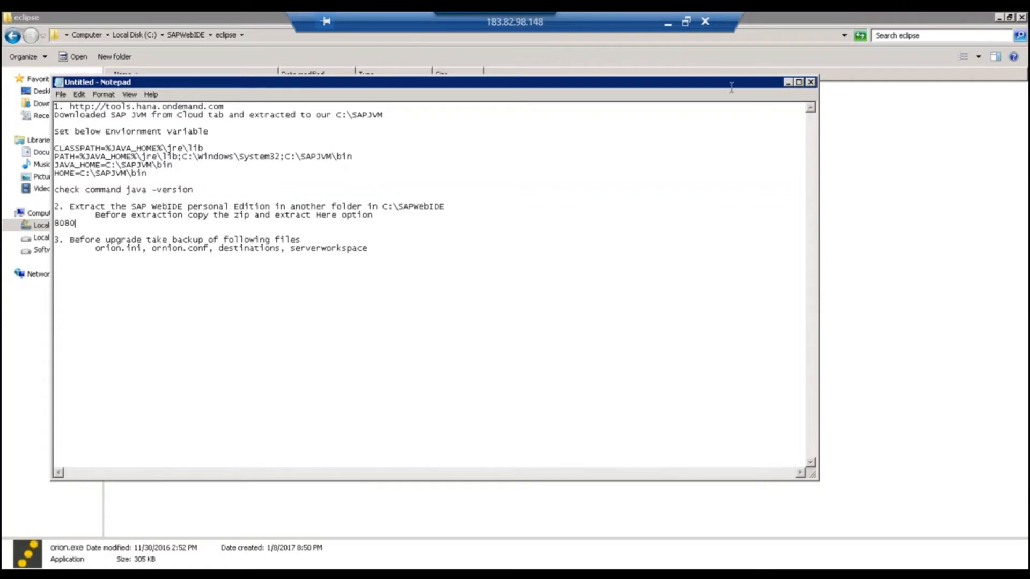
pyautogui.click(788, 82)
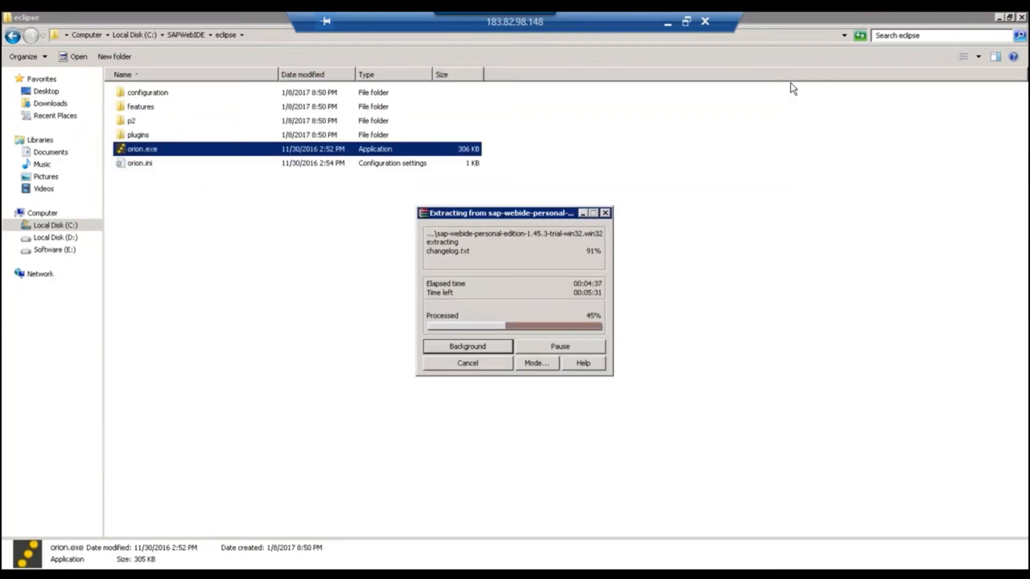
# Open orion.ini from the eclipse folder in Notepad for editing.
pyautogui.click(143, 167)
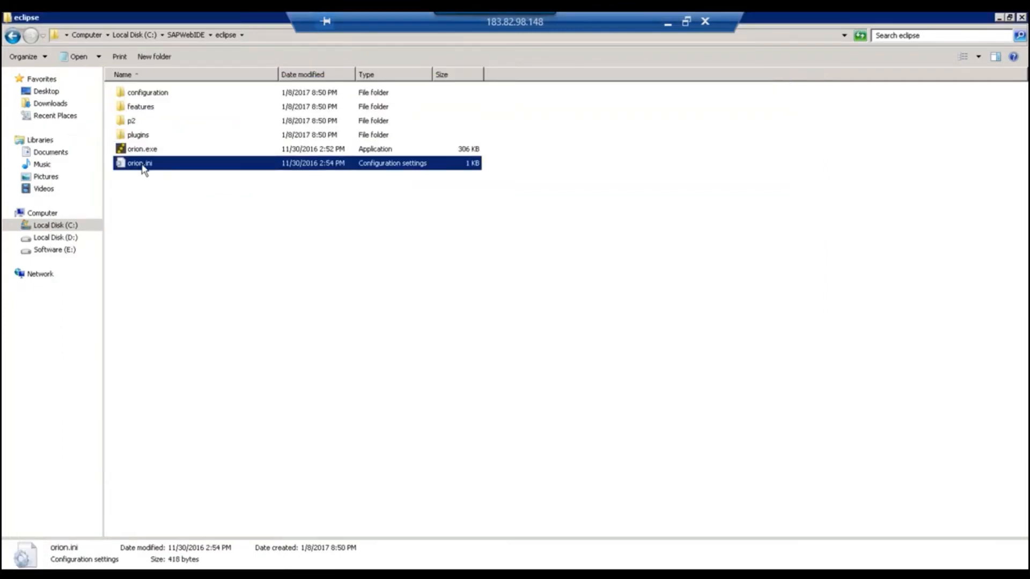
pyautogui.rightClick(143, 167)
pyautogui.click(161, 193)
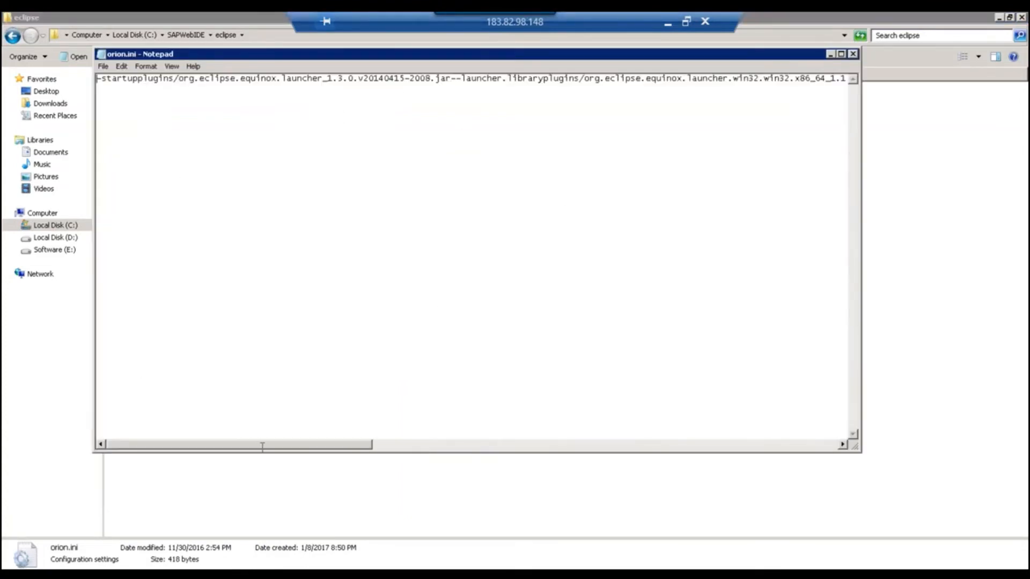
pyautogui.moveTo(262, 445); pyautogui.dragTo(745, 450)
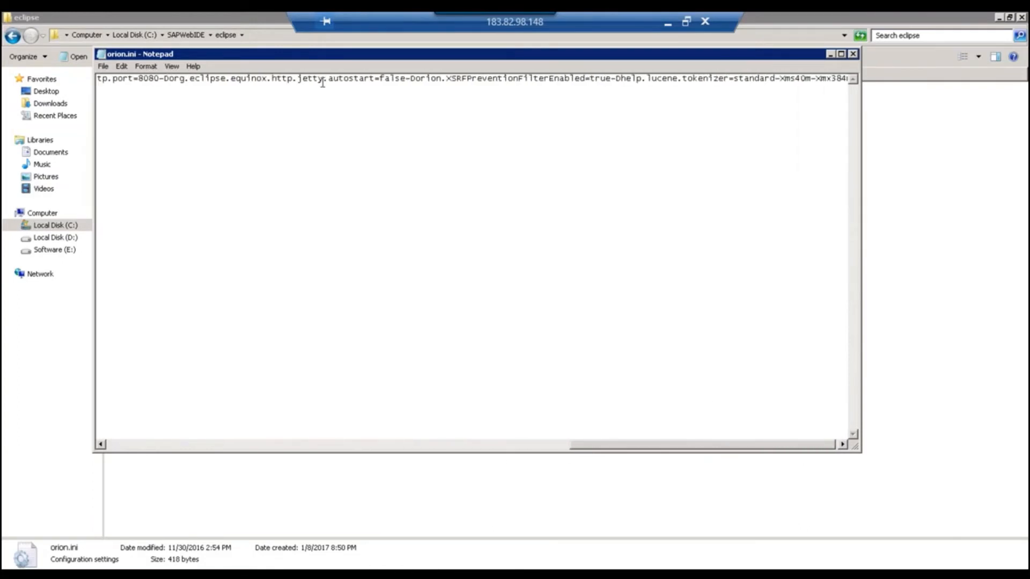
# Search upward for 8080 and select the http.port value 8080.
pyautogui.click(305, 79)
pyautogui.hotkey('ctrl', 'f')
pyautogui.write('8080')
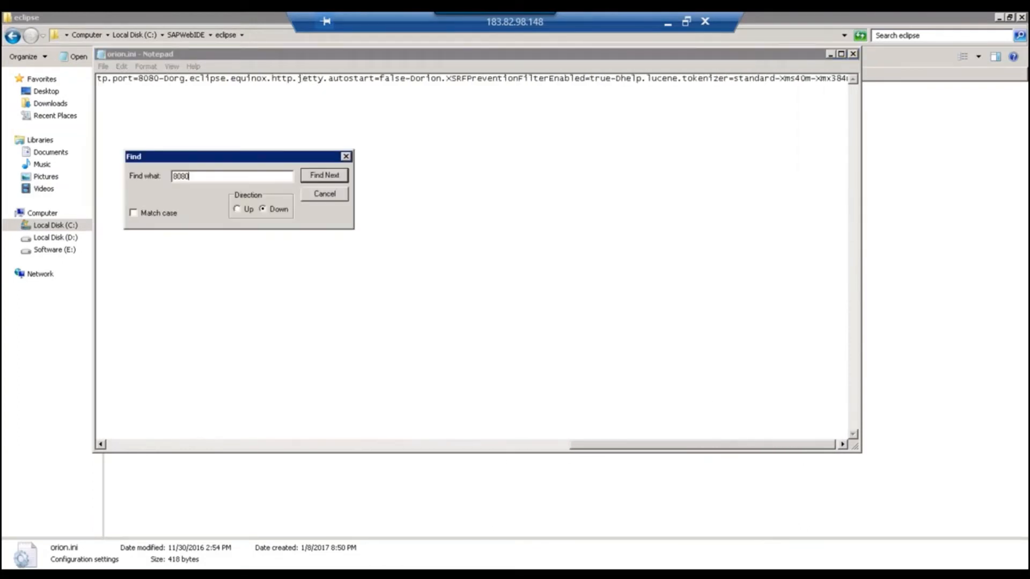
pyautogui.press('Return')
pyautogui.press('Return')
pyautogui.click(256, 207)
pyautogui.click(335, 175)
pyautogui.press('Escape')
pyautogui.click(146, 79)
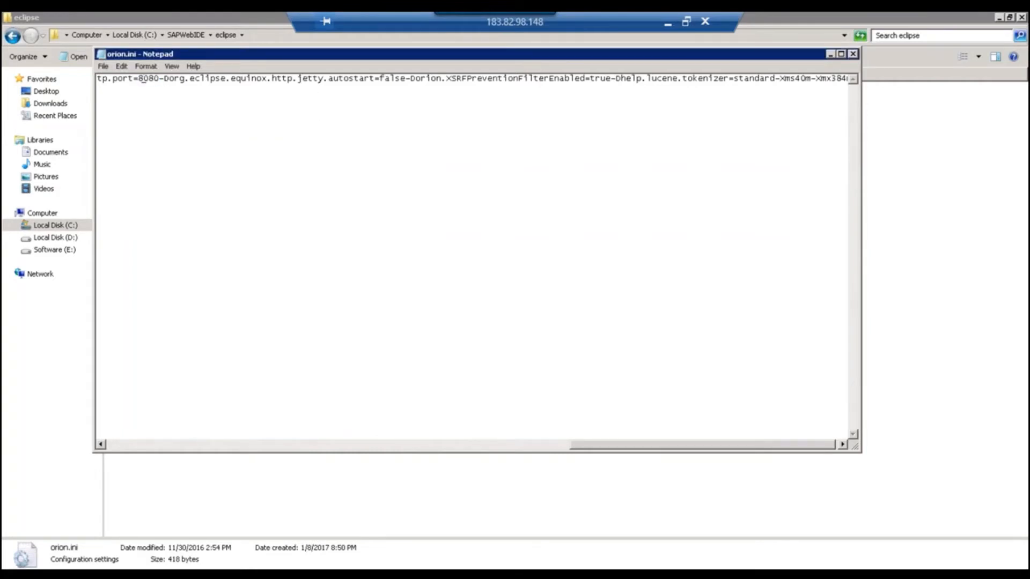
pyautogui.moveTo(139, 79)
pyautogui.mouseDown()
pyautogui.moveTo(161, 79)
pyautogui.moveTo(139, 79)
pyautogui.mouseUp()
# Close orion.ini in Notepad and deselect it in the eclipse folder listing.
pyautogui.click(852, 54)
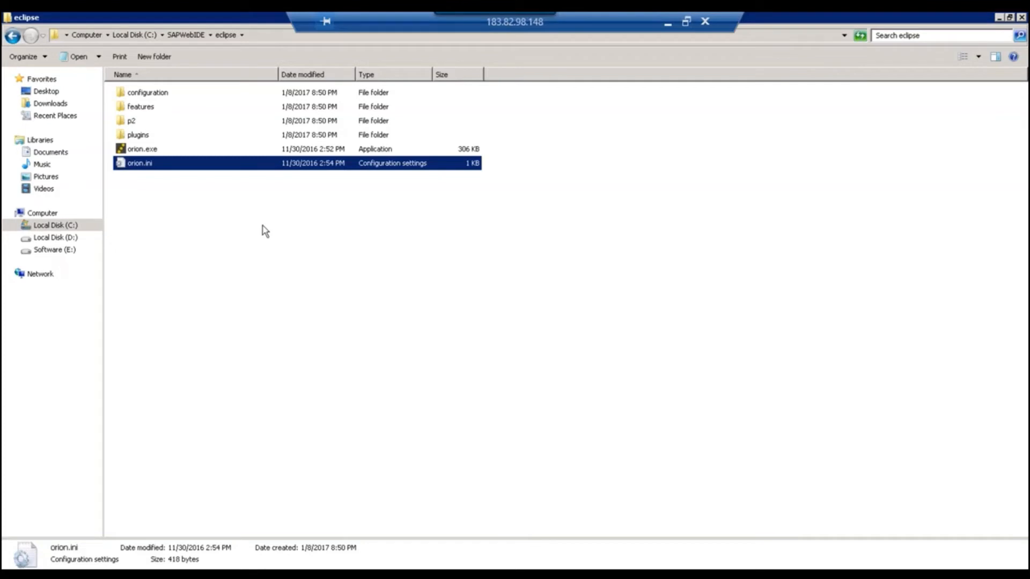
pyautogui.click(194, 188)
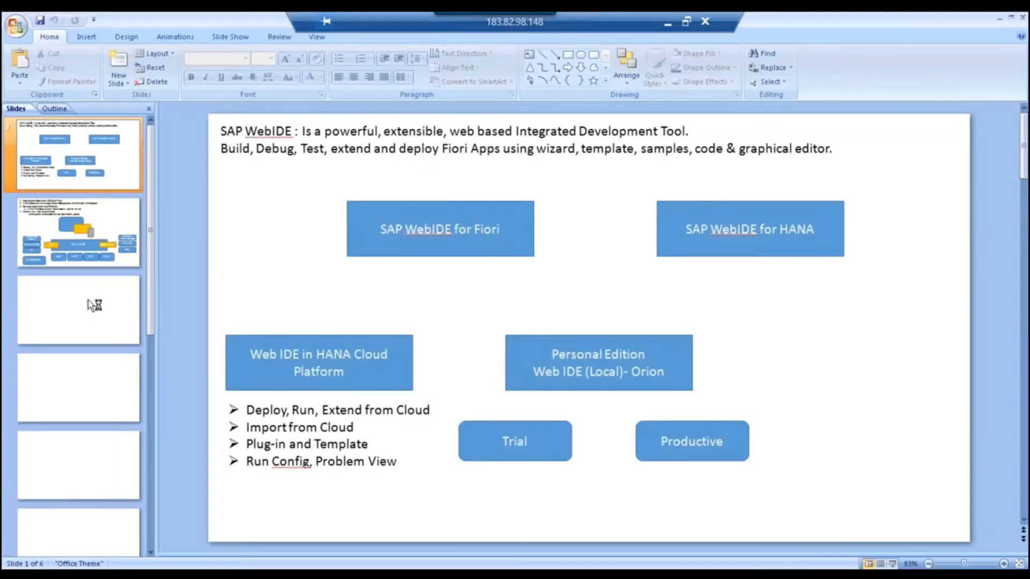
# Switch to the PowerPoint deck and review slide 2's diagram text.
pyautogui.click(88, 300)
pyautogui.click(90, 243)
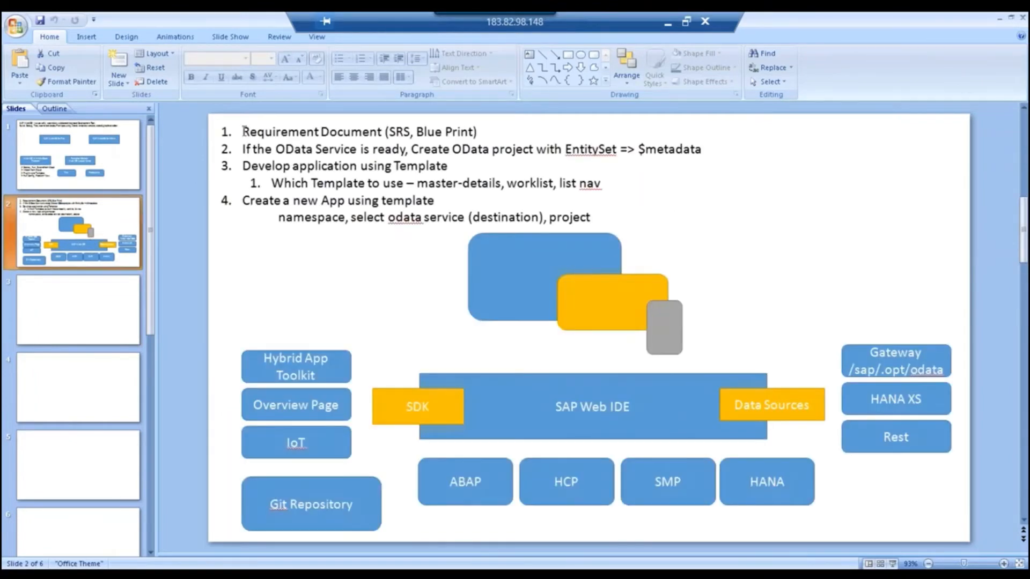
pyautogui.moveTo(242, 150); pyautogui.dragTo(703, 150)
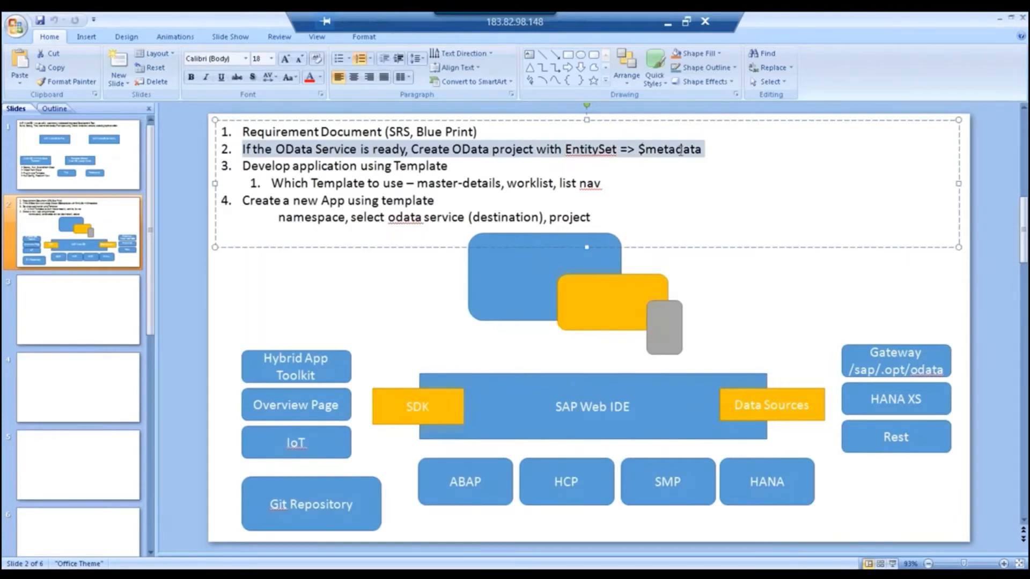
# On blank slide 3, draw a large rounded rectangle labelled 'NW Gateway'.
pyautogui.click(113, 297)
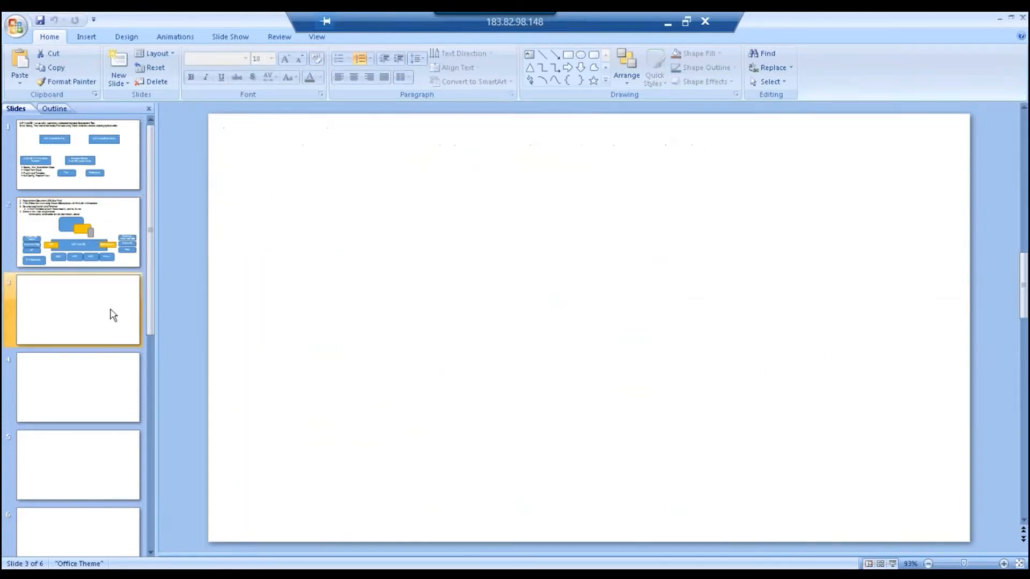
pyautogui.click(593, 54)
pyautogui.moveTo(351, 334); pyautogui.dragTo(720, 474)
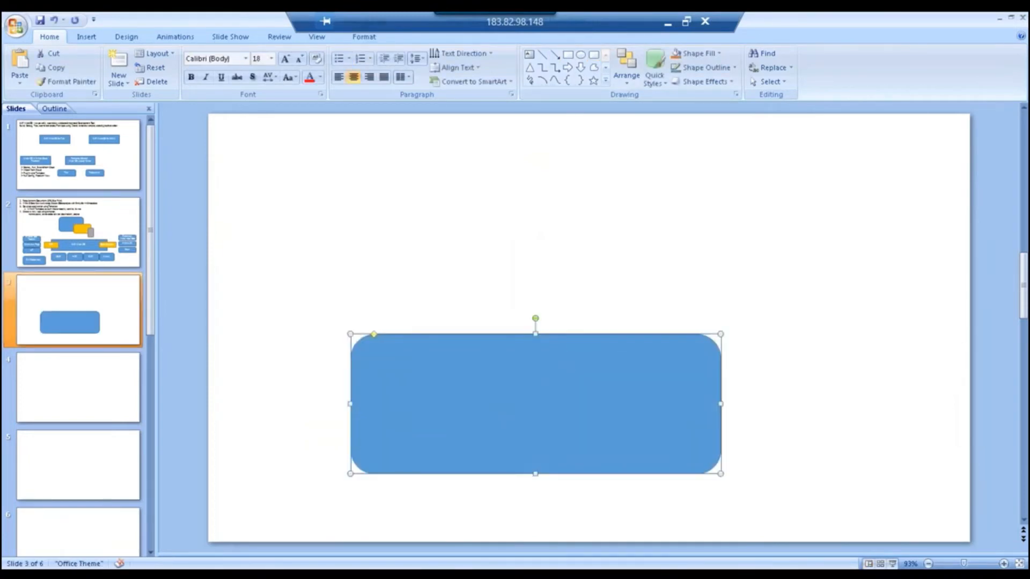
pyautogui.write('NW Gatewa')
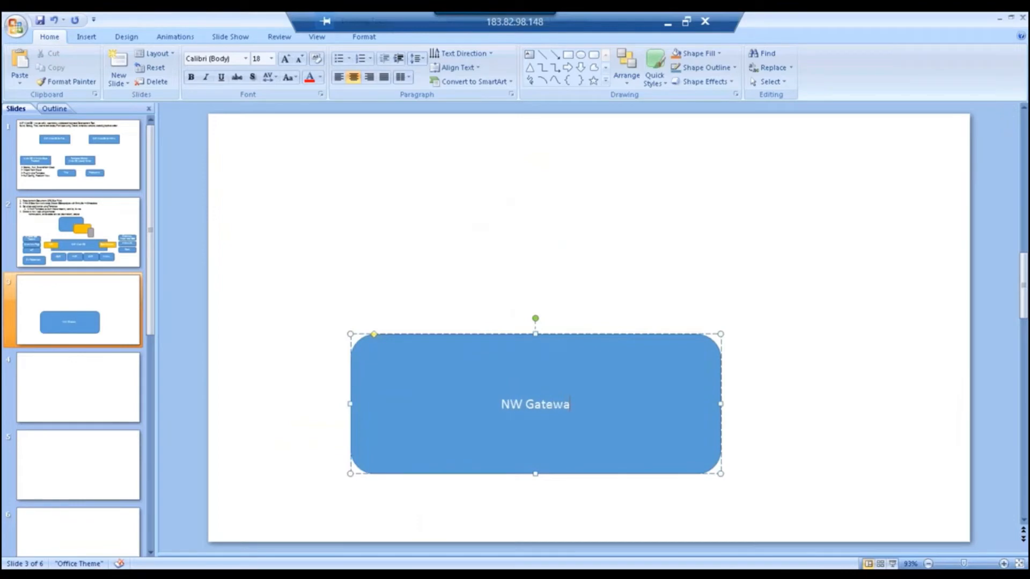
pyautogui.write('y')
pyautogui.press('Return')
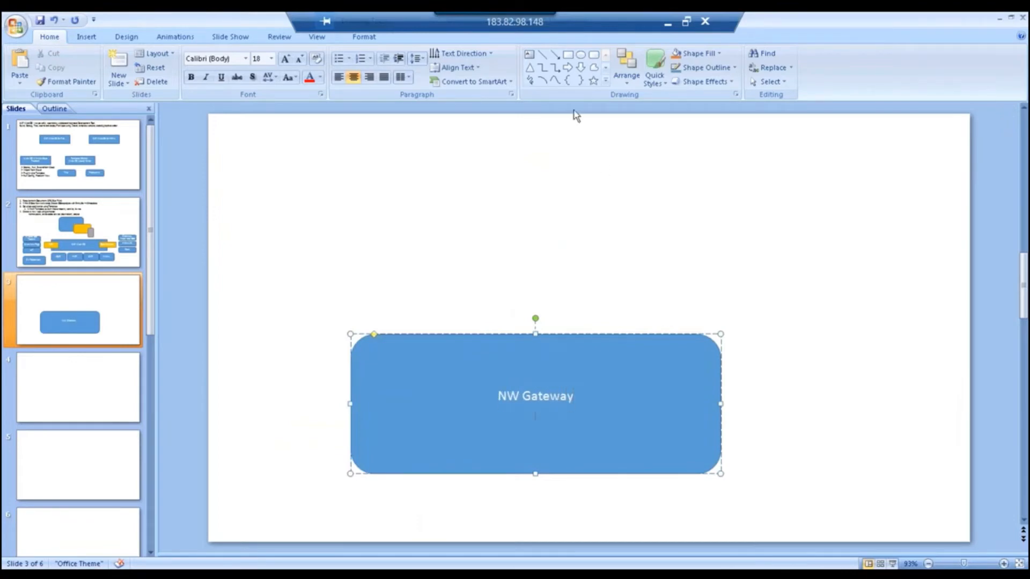
# Add a cascade of small rounded boxes labelled 'Services' inside NW Gateway.
pyautogui.click(594, 55)
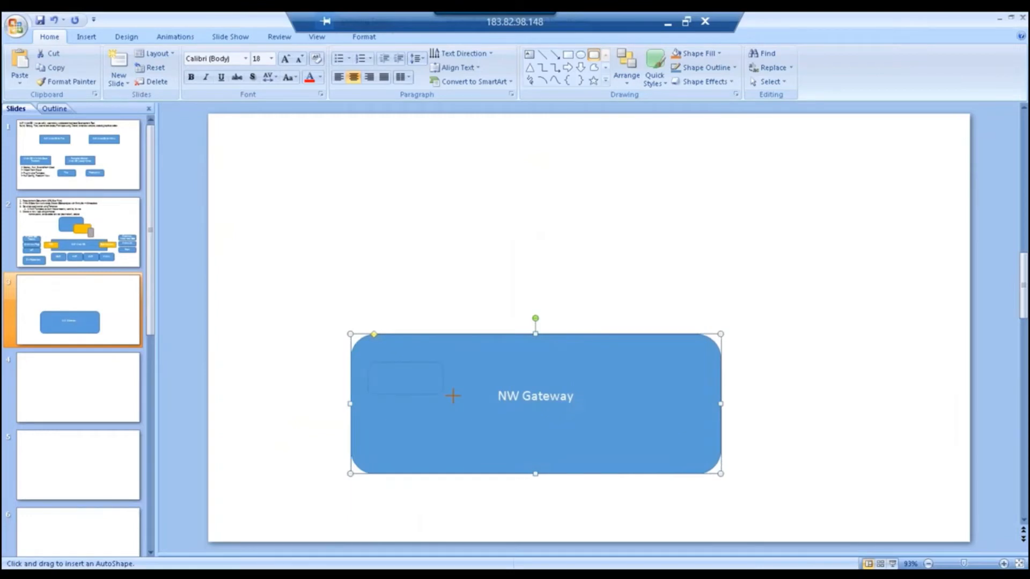
pyautogui.moveTo(453, 396); pyautogui.dragTo(454, 396)
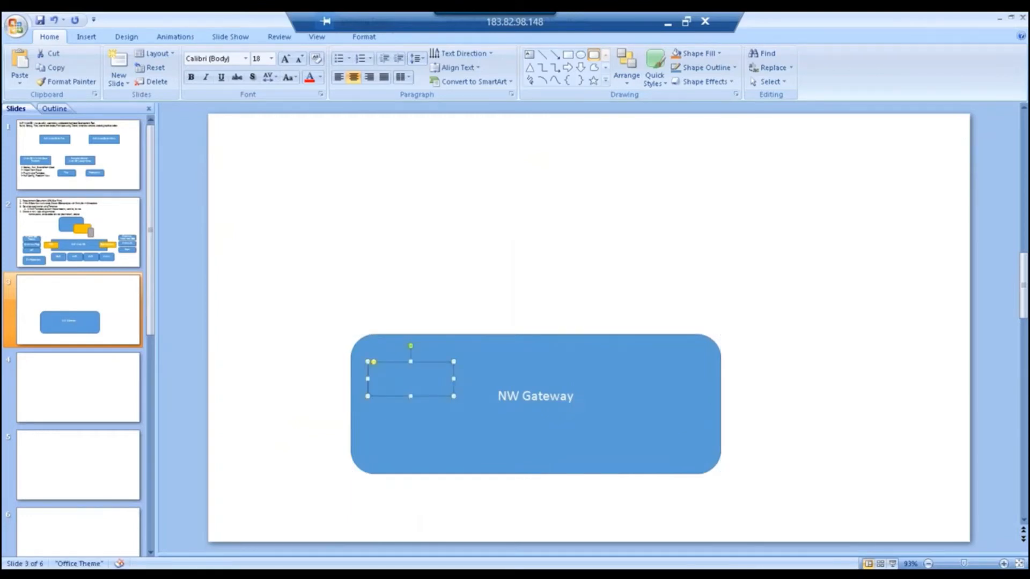
pyautogui.hotkey('ctrl', 'd')
pyautogui.hotkey('ctrl', 'd')
pyautogui.hotkey('ctrl', 'd')
pyautogui.hotkey('ctrl', 'd')
pyautogui.write('S')
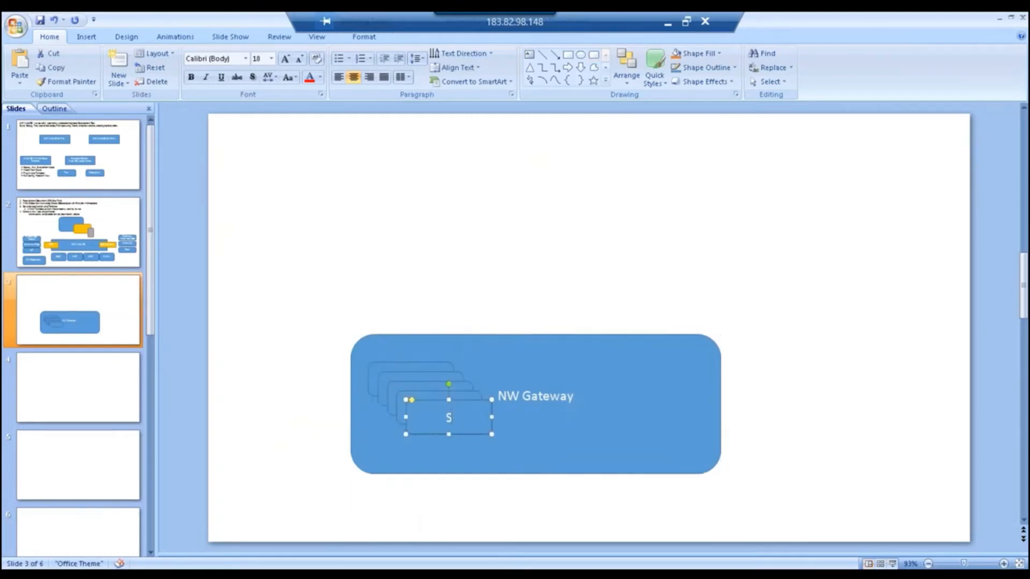
pyautogui.write('ervices')
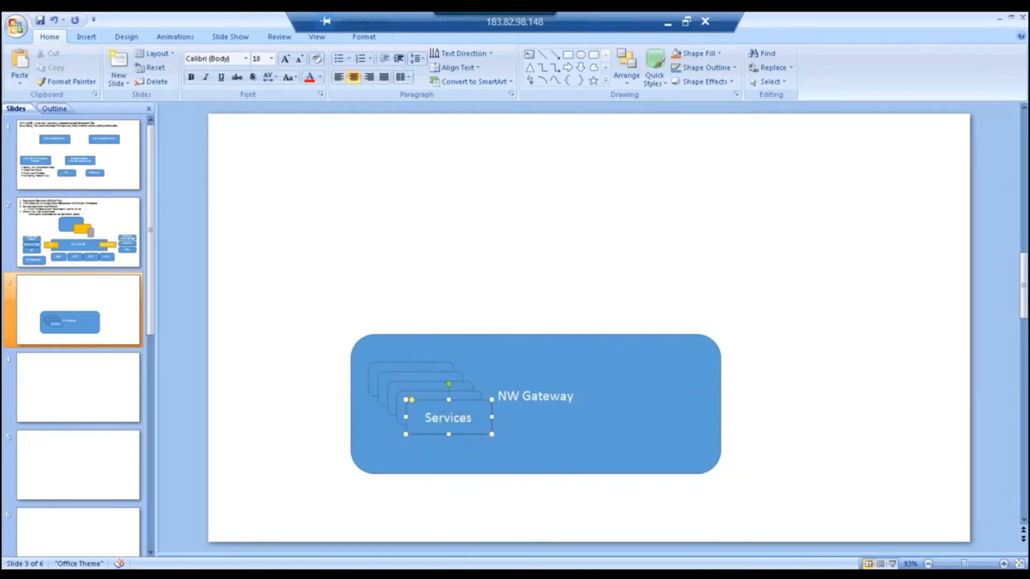
# Shorten the NW Gateway box and place a duplicate of it below.
pyautogui.click(440, 460)
pyautogui.click(464, 431)
pyautogui.click(539, 477)
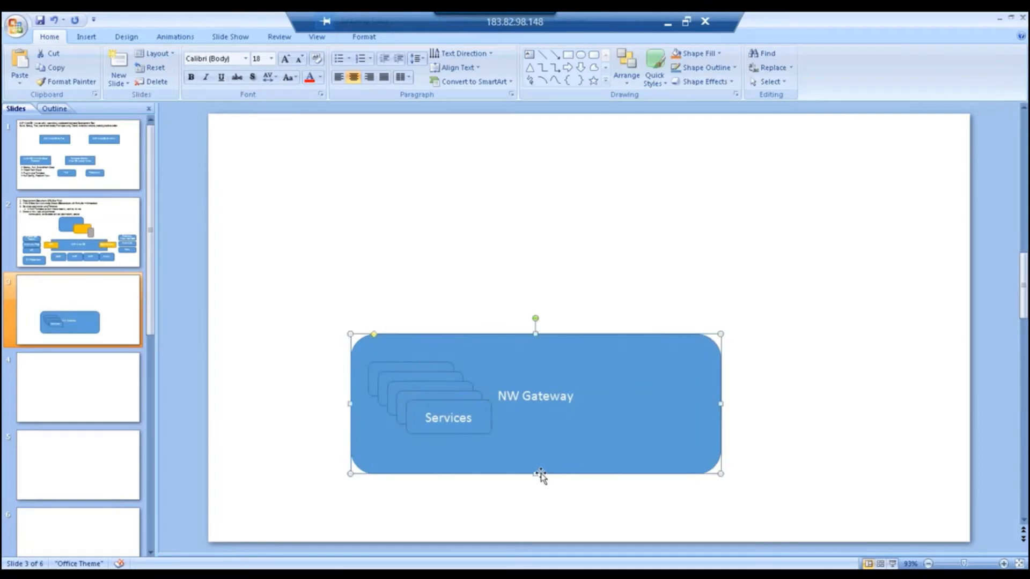
pyautogui.moveTo(537, 476); pyautogui.dragTo(538, 446)
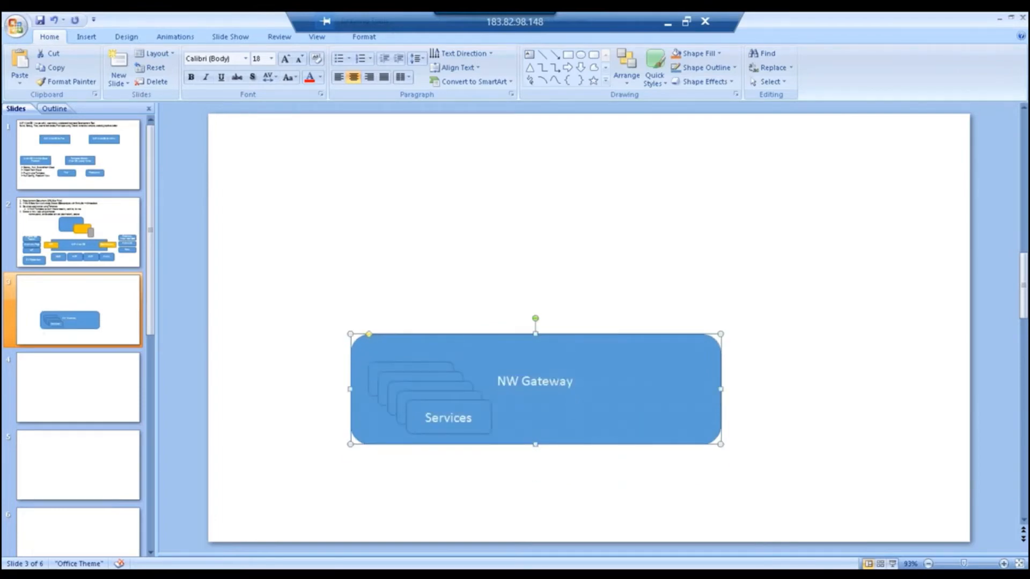
pyautogui.hotkey('ctrl', 'd')
pyautogui.moveTo(546, 519); pyautogui.dragTo(538, 489)
# Label the lower copied box 'ECC (Backend)' under the NW Gateway box.
pyautogui.click(537, 486)
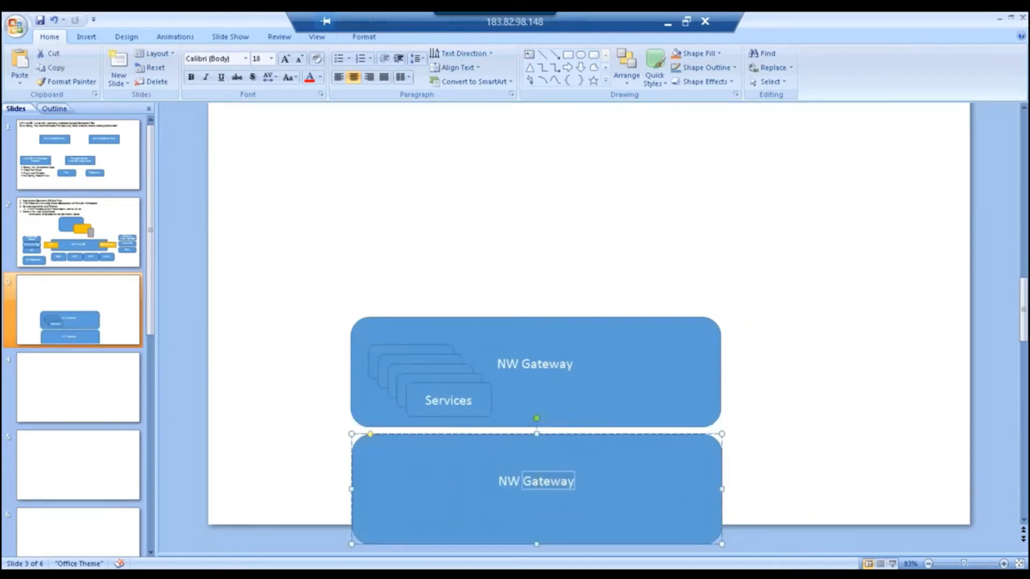
pyautogui.write('ECC')
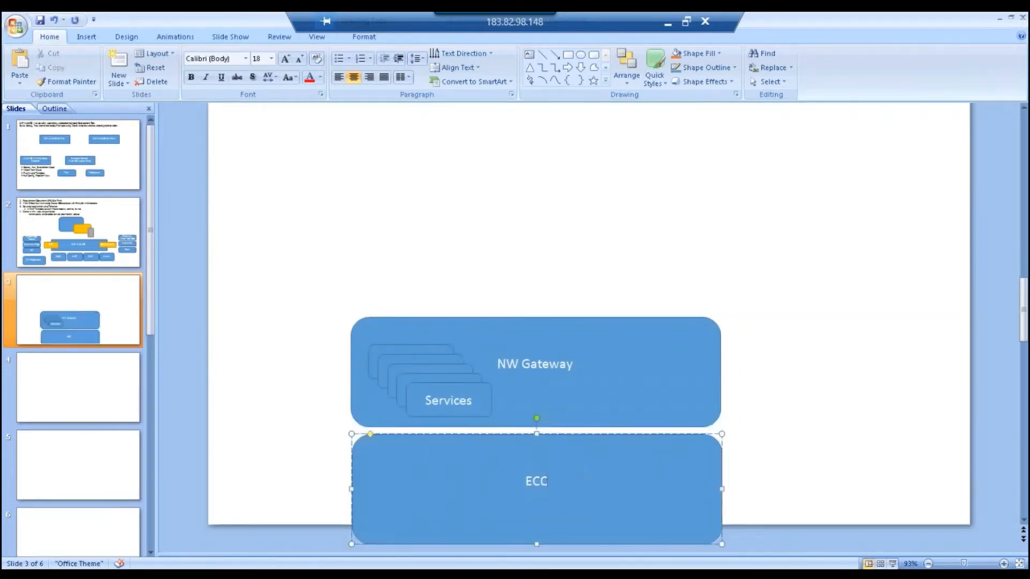
pyautogui.write(' (Backend)')
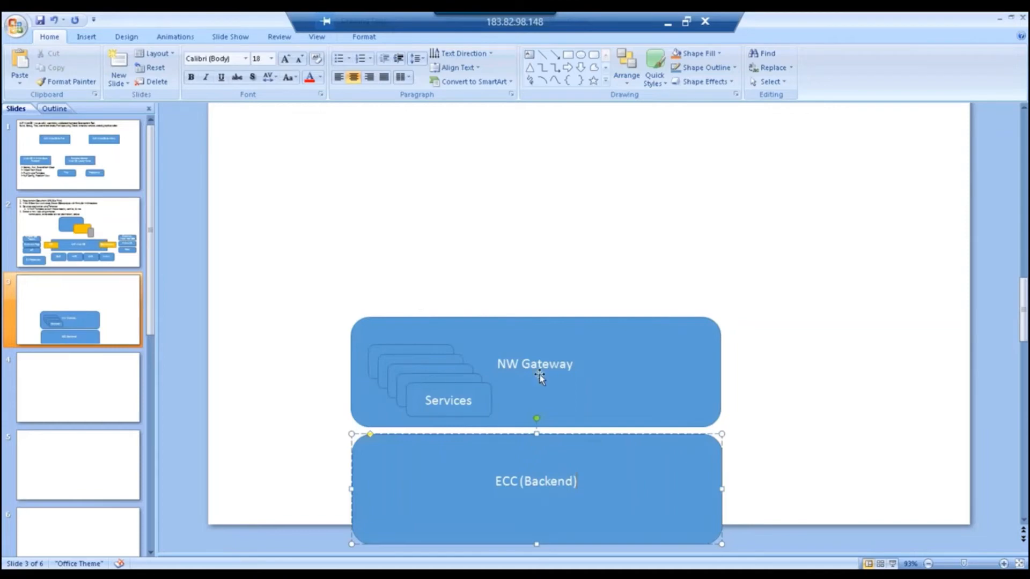
pyautogui.click(531, 391)
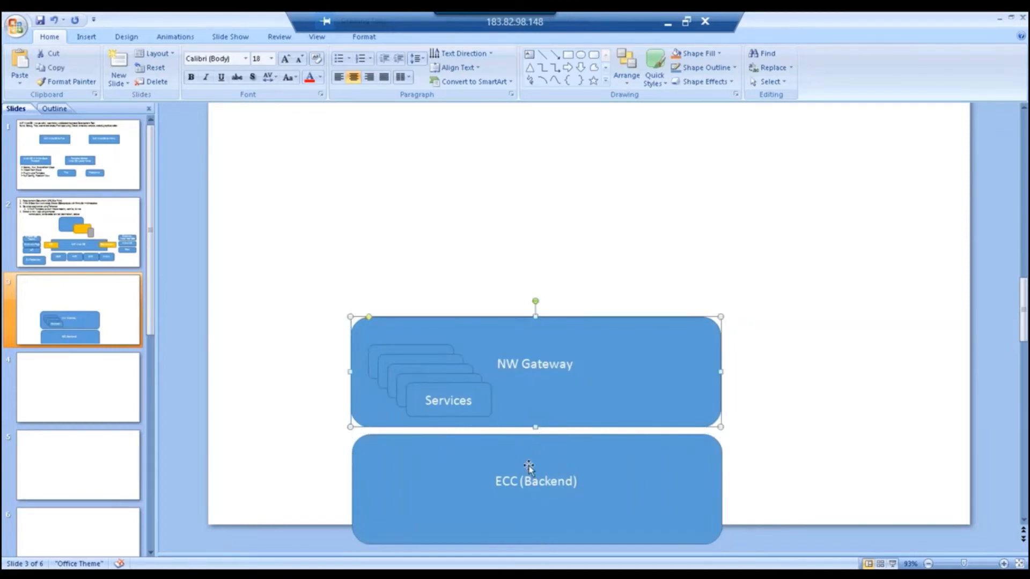
pyautogui.click(477, 408)
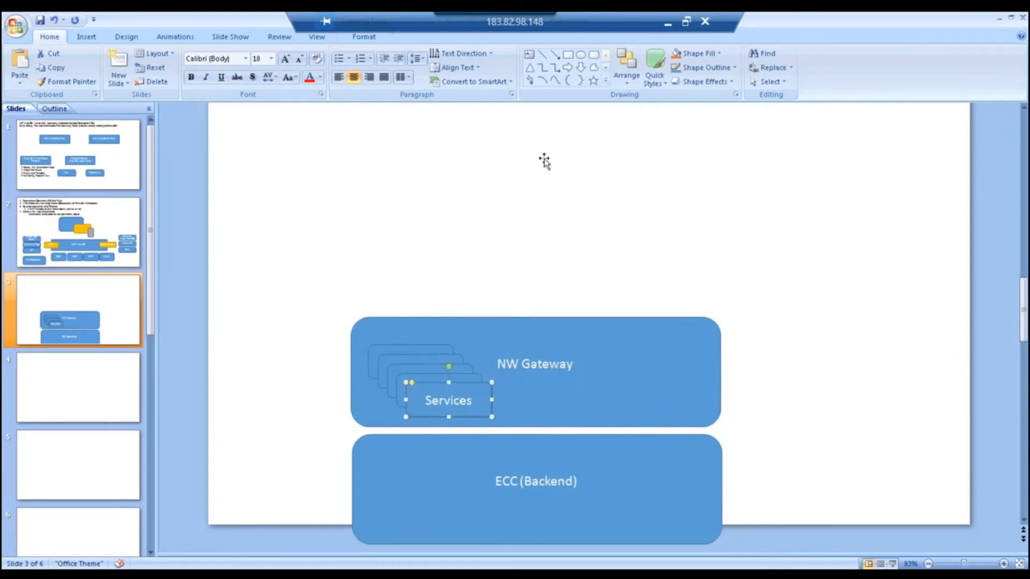
# Draw a large plain rectangle labelled 'SAP WebIDE' at the top of slide 3.
pyautogui.click(567, 54)
pyautogui.moveTo(374, 118); pyautogui.dragTo(693, 226)
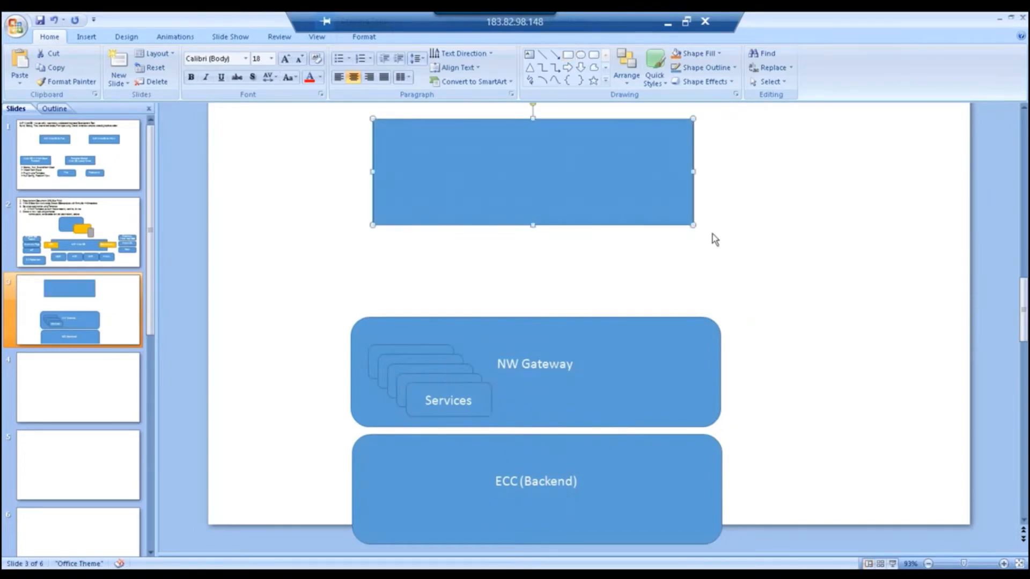
pyautogui.write('SAP WebIDE')
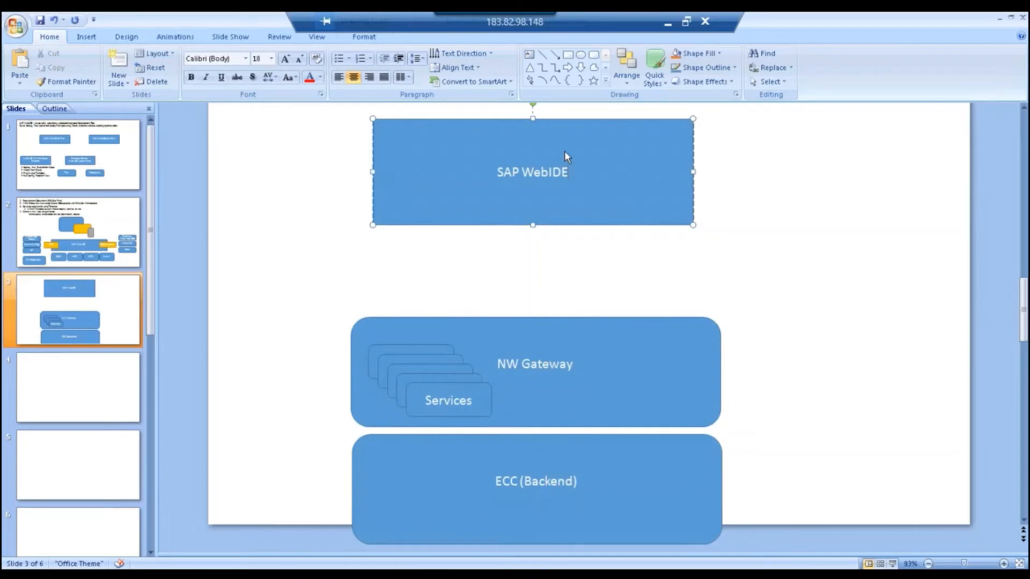
pyautogui.press('Escape')
pyautogui.click(816, 352)
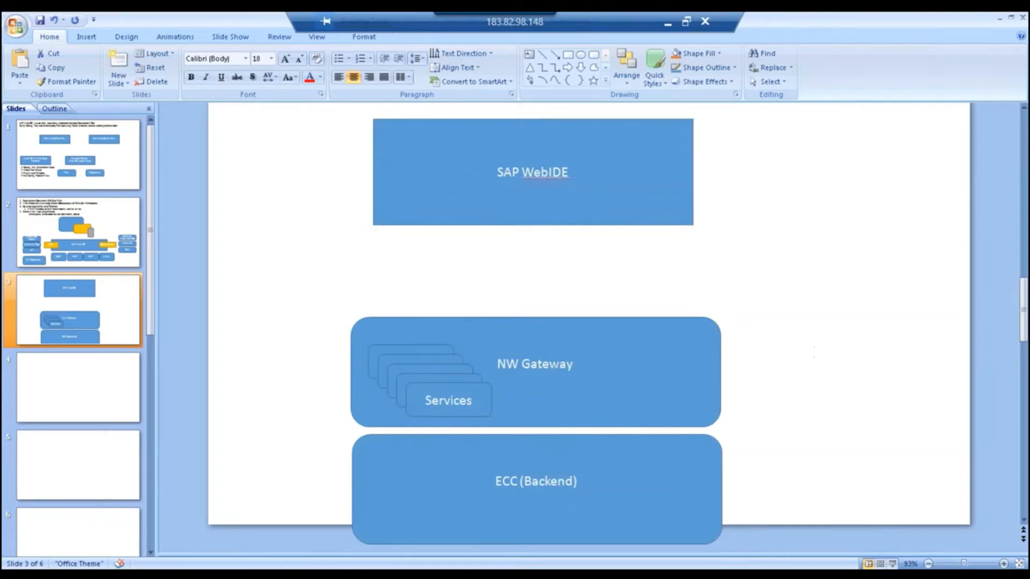
pyautogui.click(539, 365)
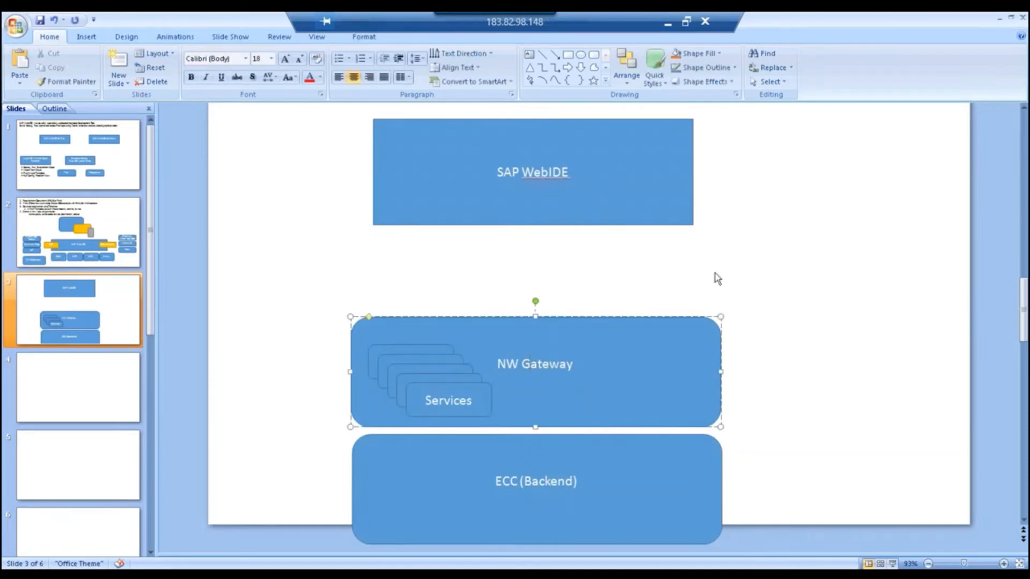
# Add a small rounded box labelled 'Destination' on SAP WebIDE's lower-right corner.
pyautogui.click(593, 56)
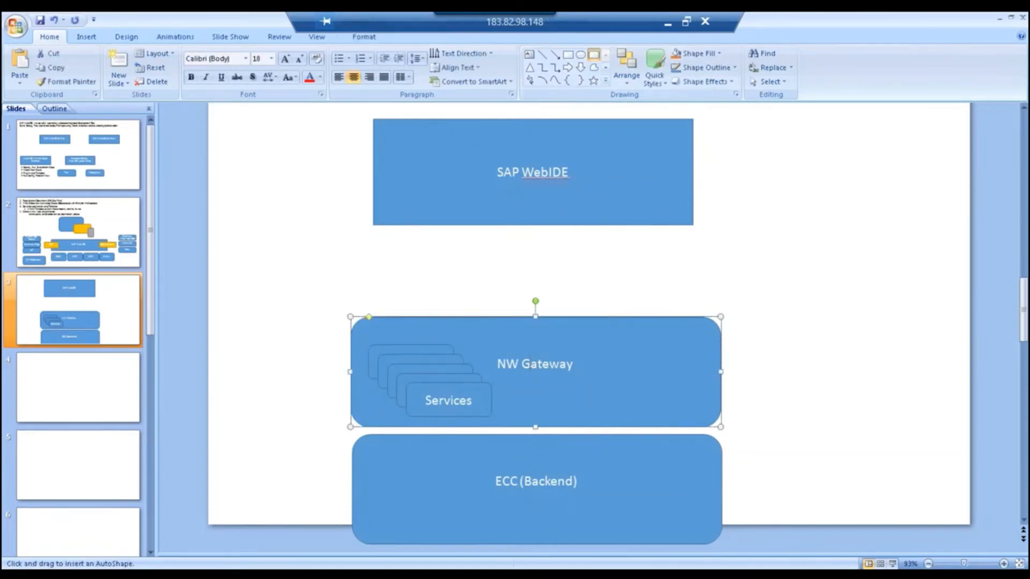
pyautogui.moveTo(532, 208); pyautogui.dragTo(688, 237)
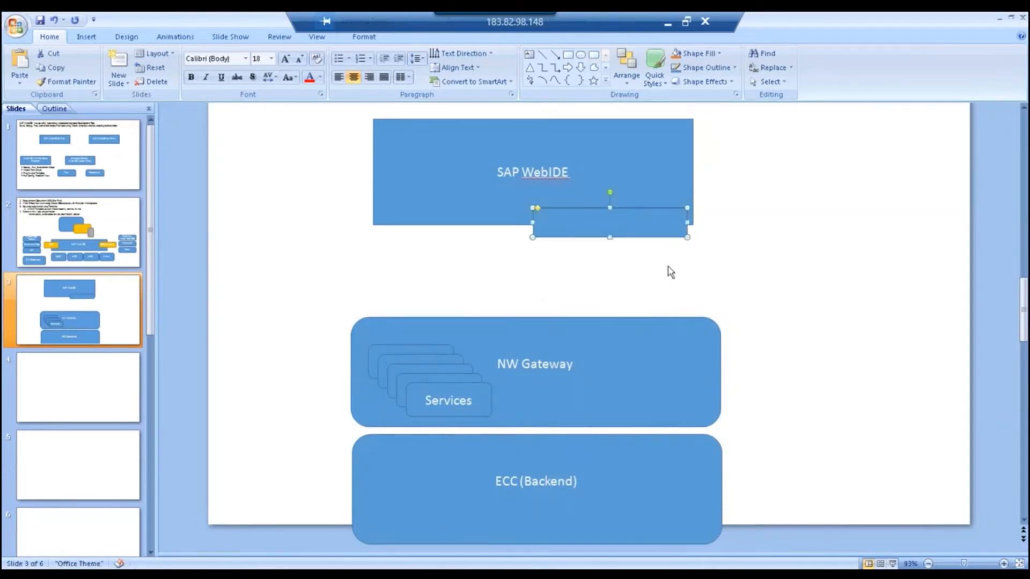
pyautogui.write('Destinat')
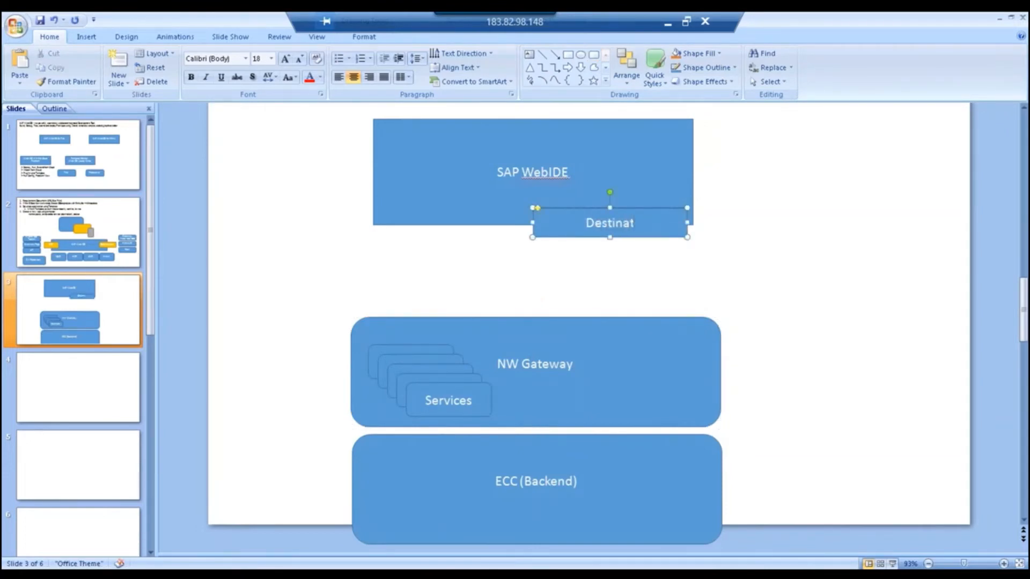
pyautogui.write('ion')
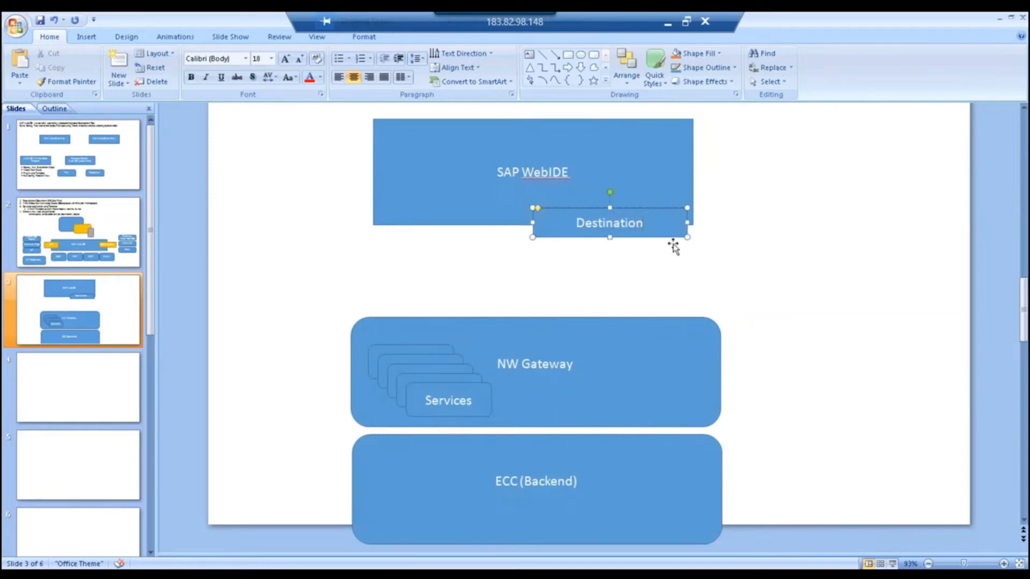
pyautogui.write(' (')
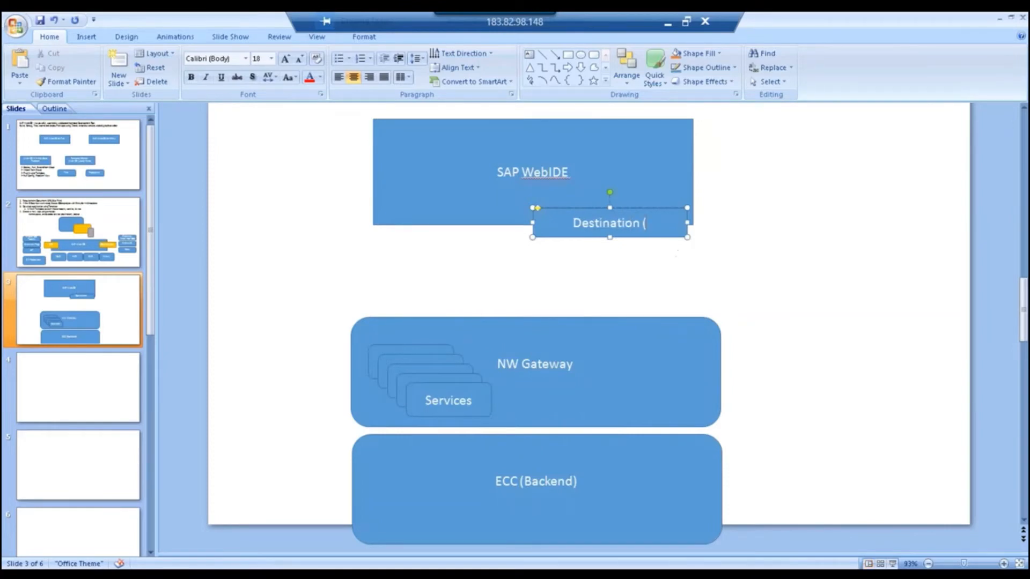
pyautogui.press('BackSpace')
pyautogui.press('BackSpace')
# Select the NW Gateway, Services and ECC shapes together and move them up.
pyautogui.click(642, 338)
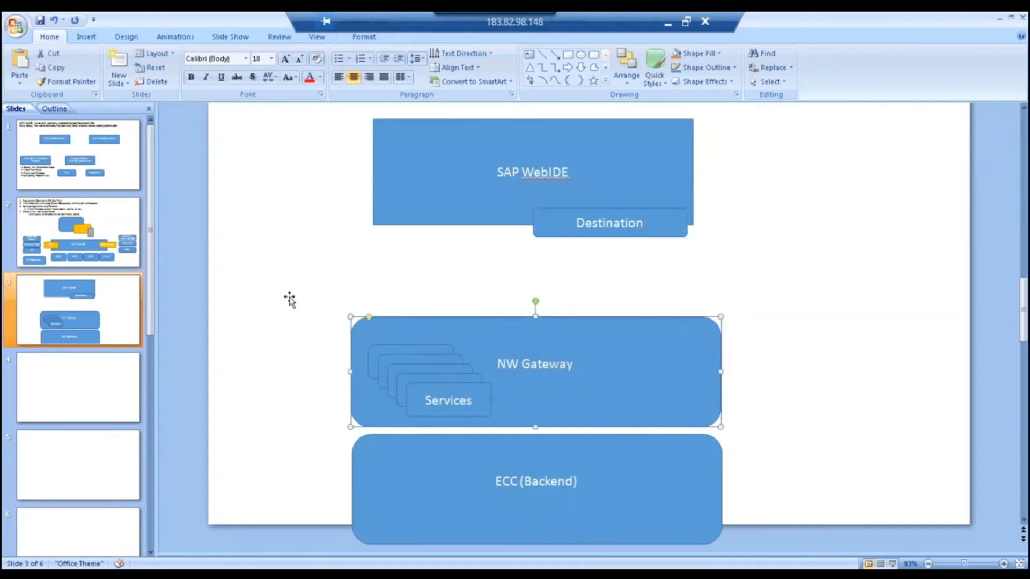
pyautogui.click(316, 307)
pyautogui.moveTo(708, 545); pyautogui.dragTo(686, 487)
pyautogui.click(794, 480)
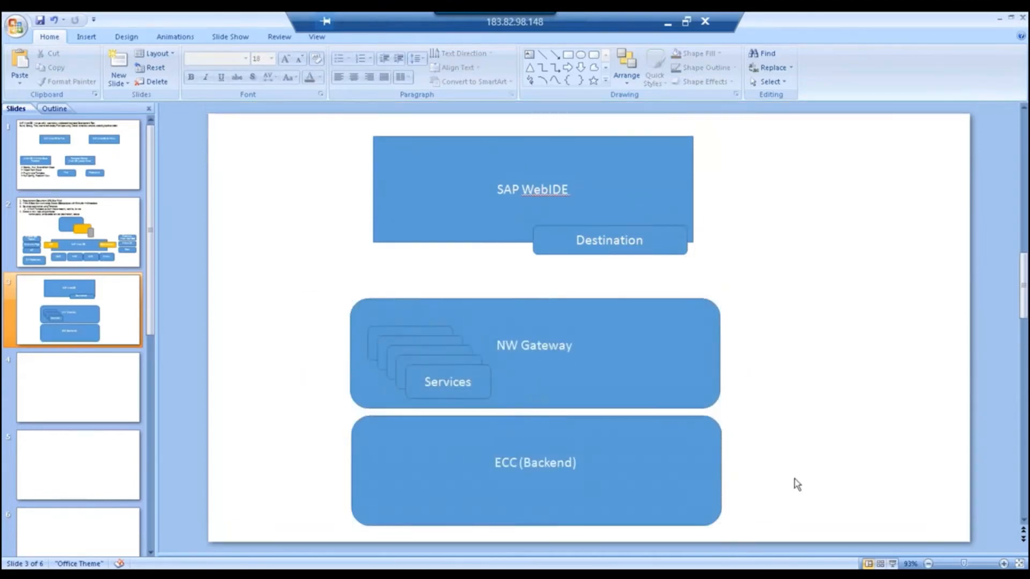
pyautogui.click(659, 246)
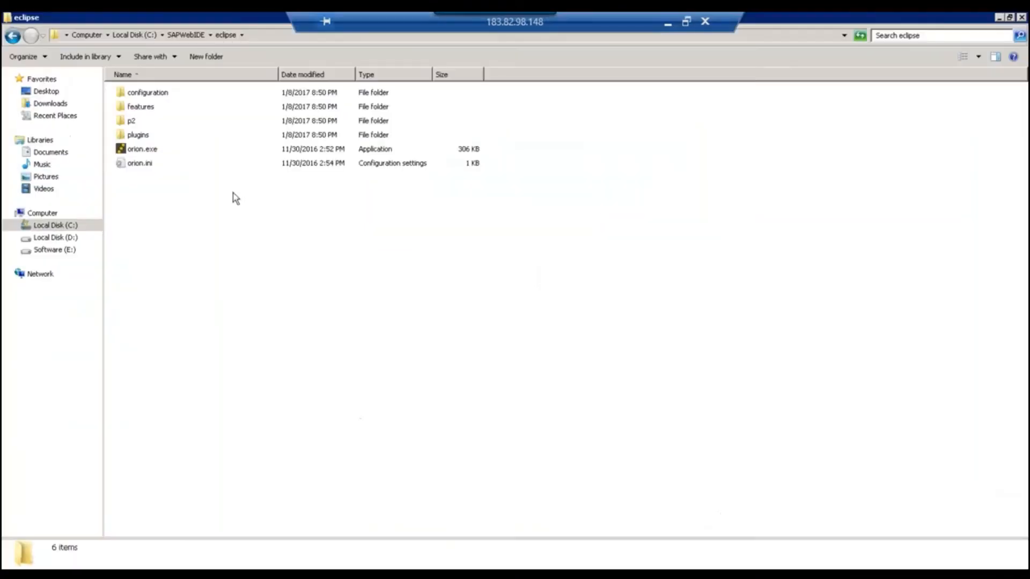
pyautogui.click(143, 95)
pyautogui.doubleClick(142, 94)
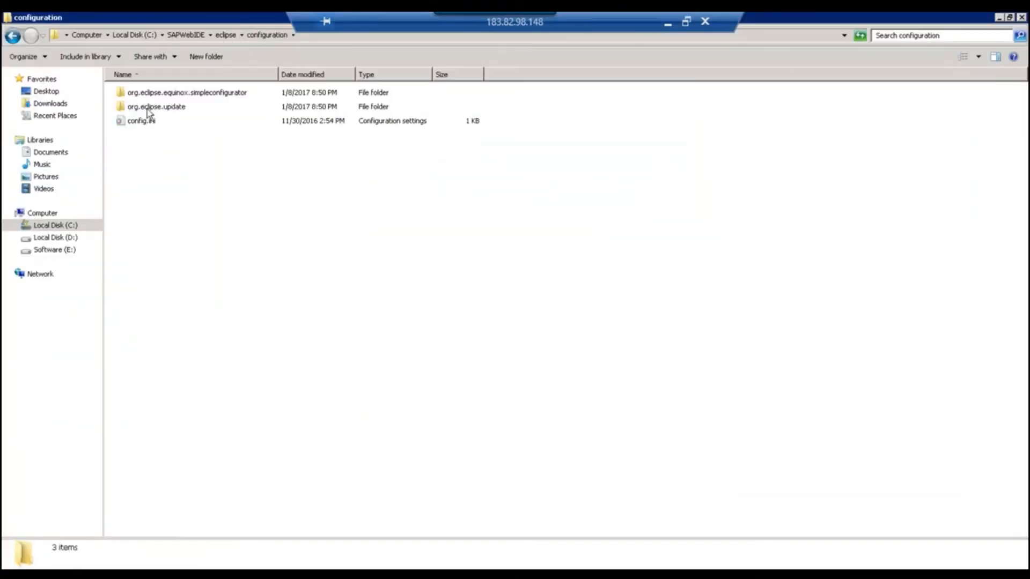
pyautogui.click(222, 36)
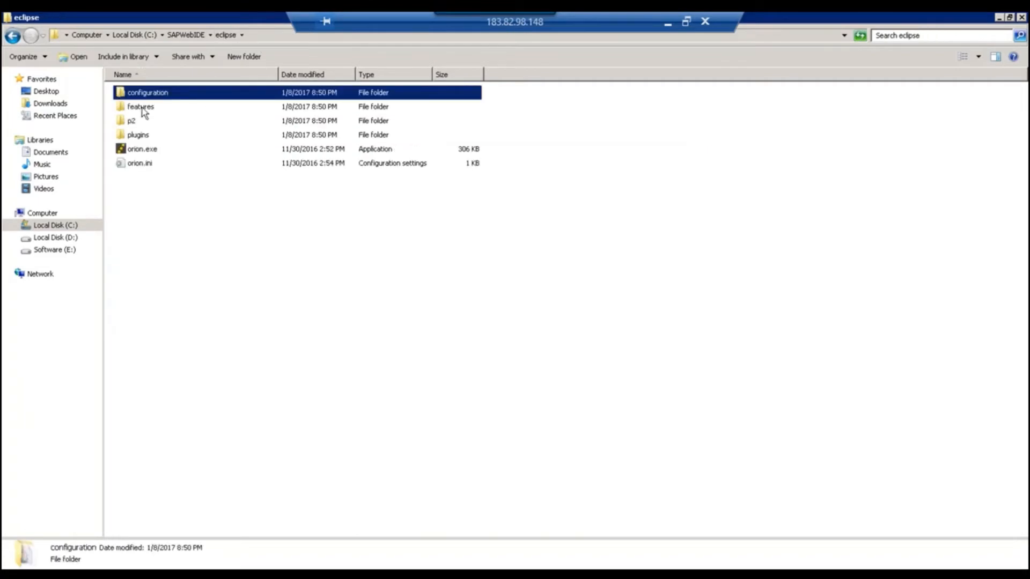
pyautogui.click(186, 35)
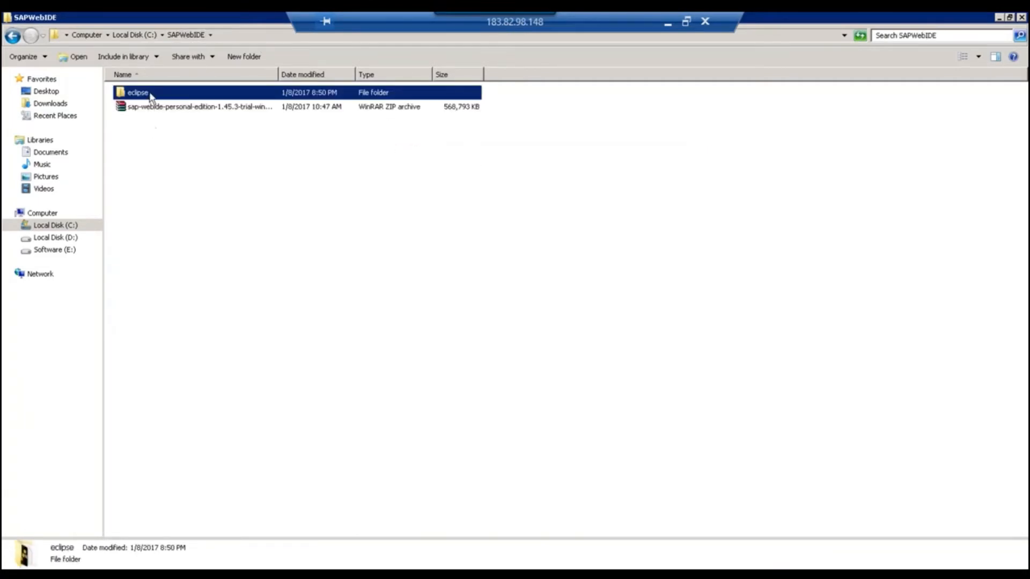
pyautogui.doubleClick(150, 95)
pyautogui.doubleClick(150, 94)
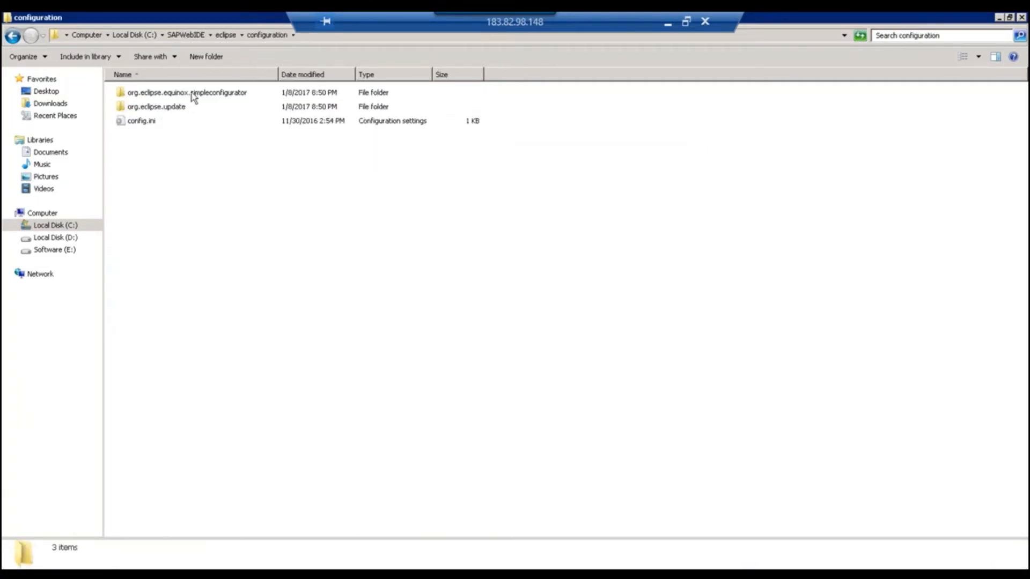
pyautogui.click(225, 35)
pyautogui.click(158, 107)
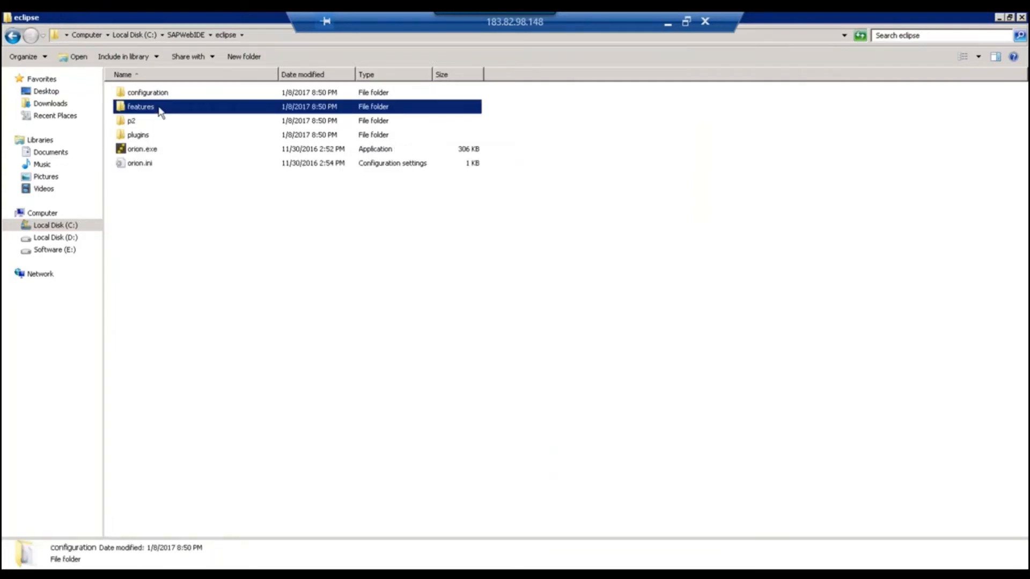
pyautogui.doubleClick(159, 107)
pyautogui.click(225, 35)
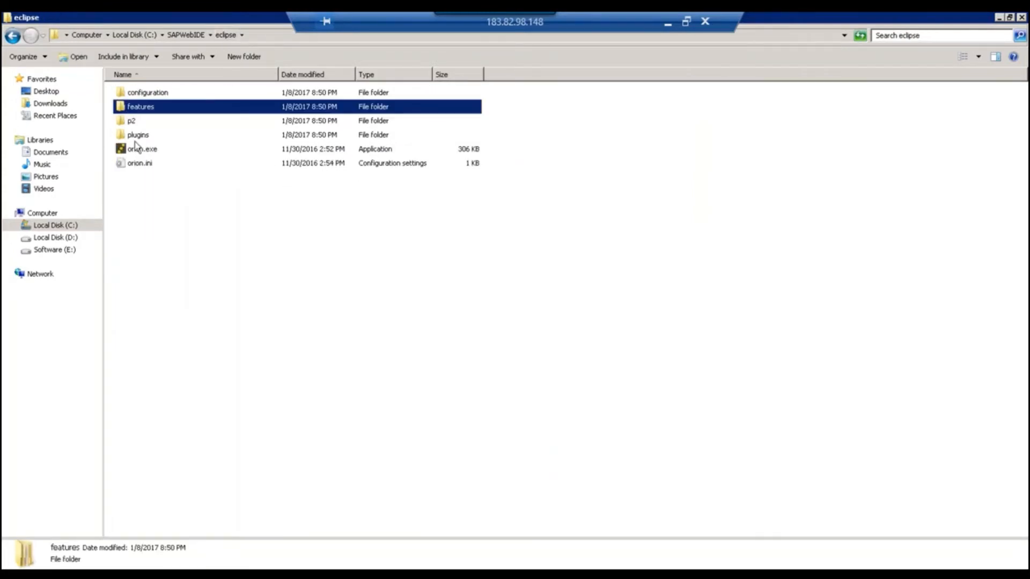
pyautogui.click(999, 19)
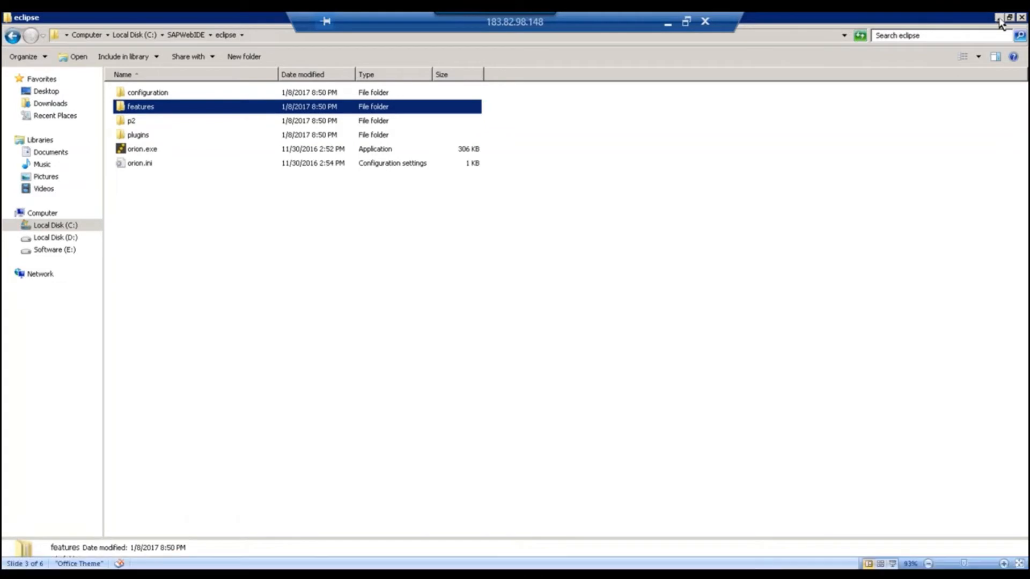
# Draw an empty text box to the right of the SAP WebIDE rectangle.
pyautogui.click(532, 300)
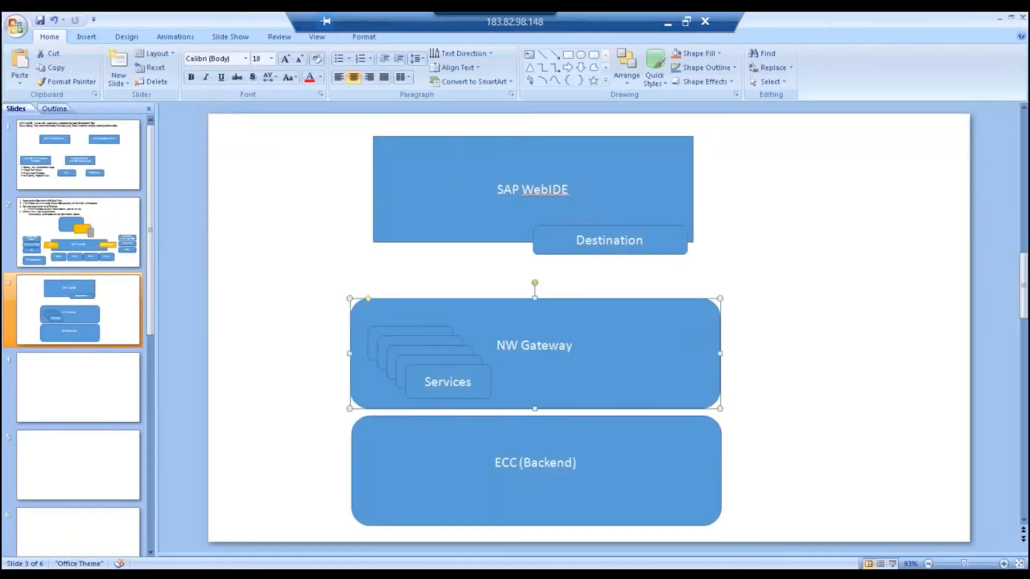
pyautogui.click(665, 248)
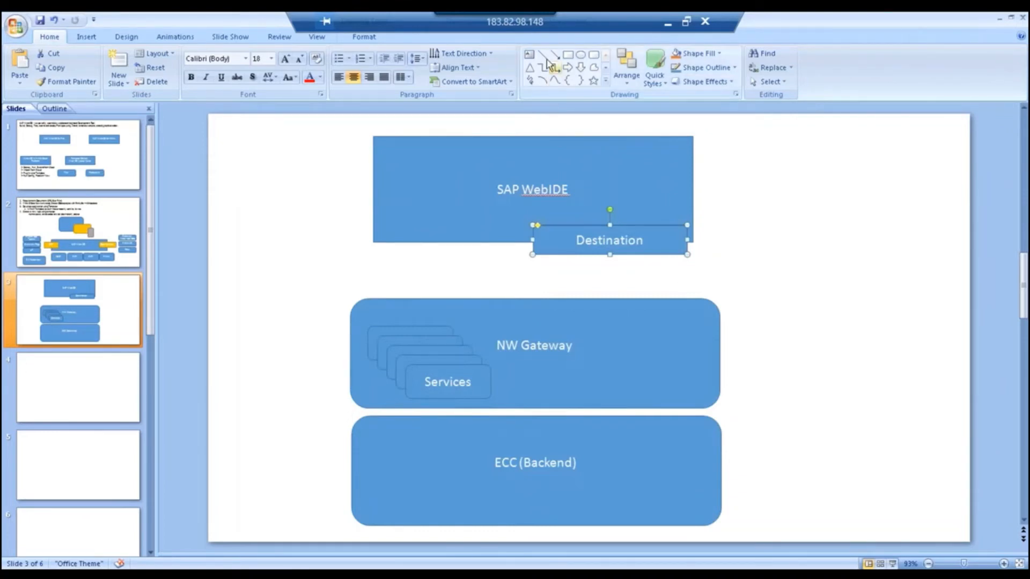
pyautogui.click(530, 55)
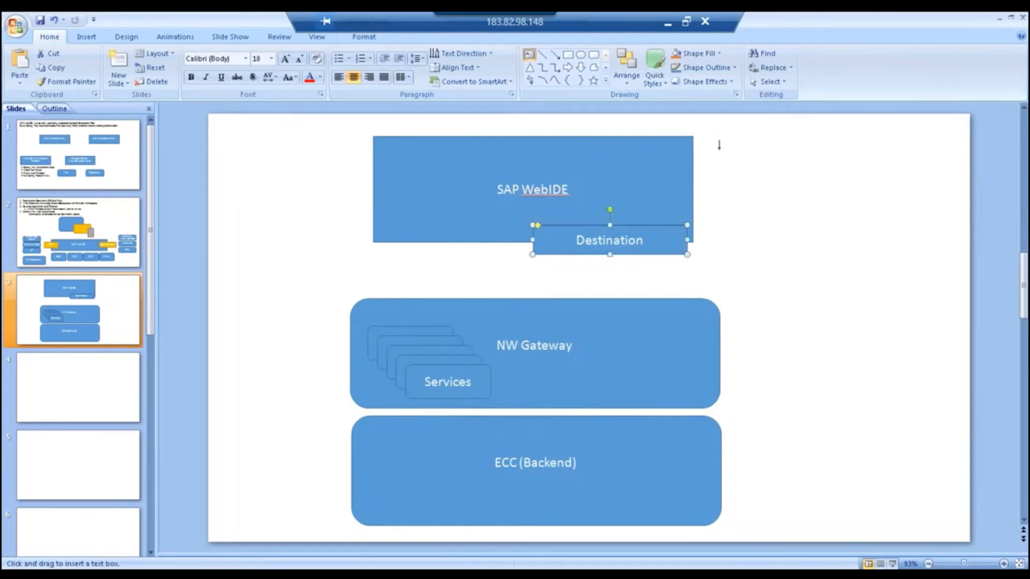
pyautogui.moveTo(722, 141); pyautogui.dragTo(945, 491)
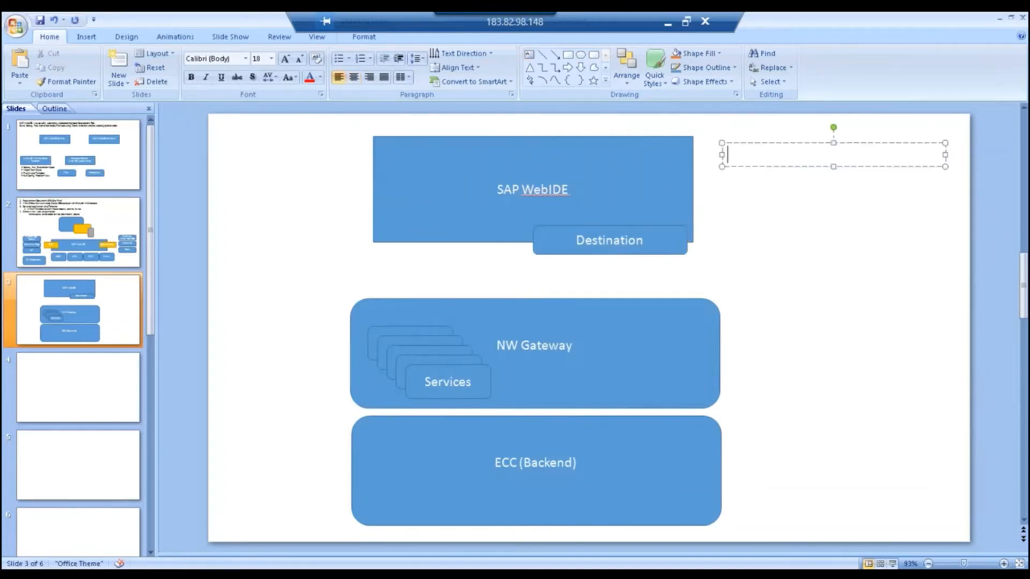
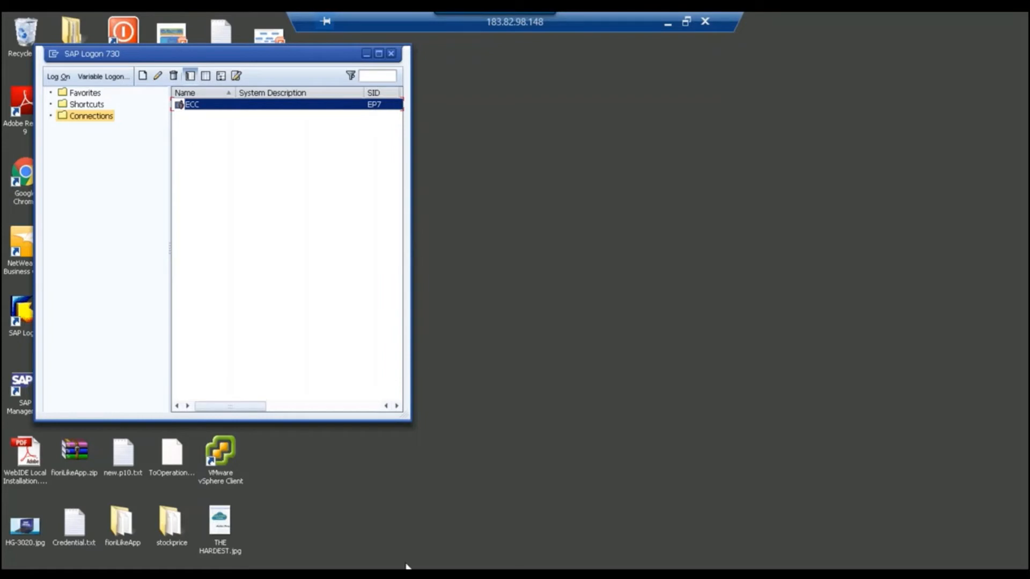
# Back on the architecture slide, complete the WebIDESystem=EP7 line and start a new line.
pyautogui.click(595, 572)
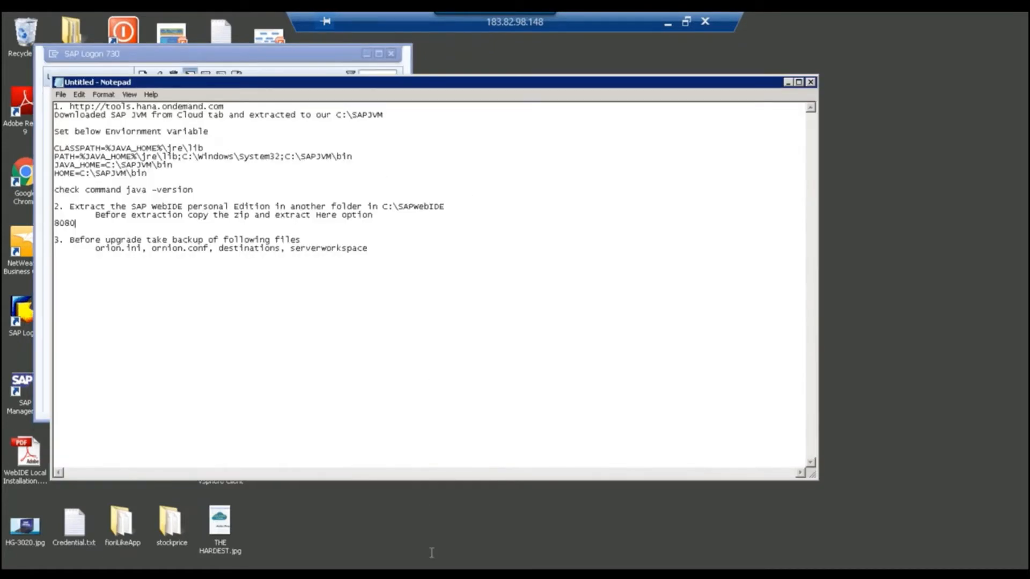
pyautogui.click(432, 571)
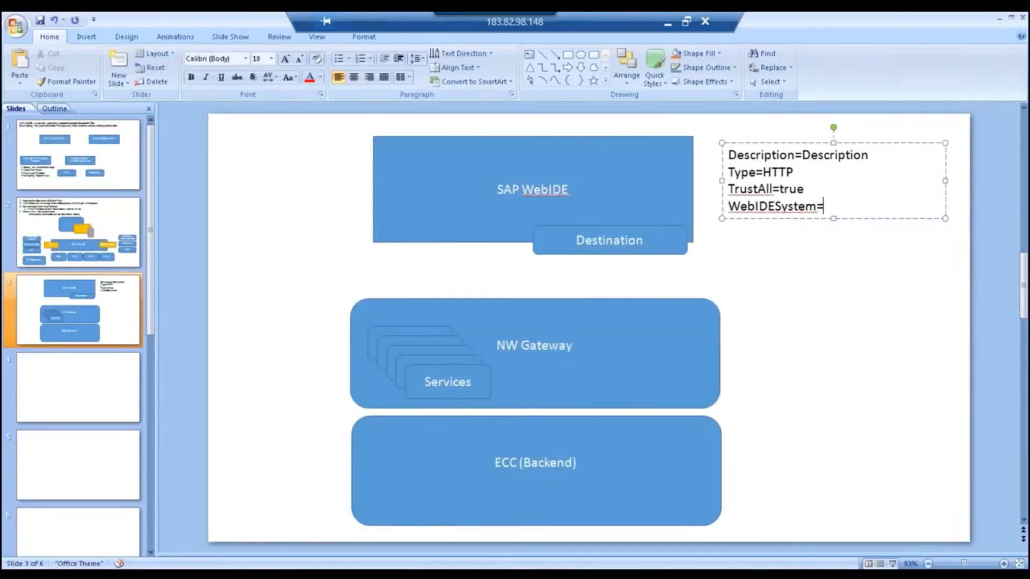
pyautogui.write('EP7')
pyautogui.press('Return')
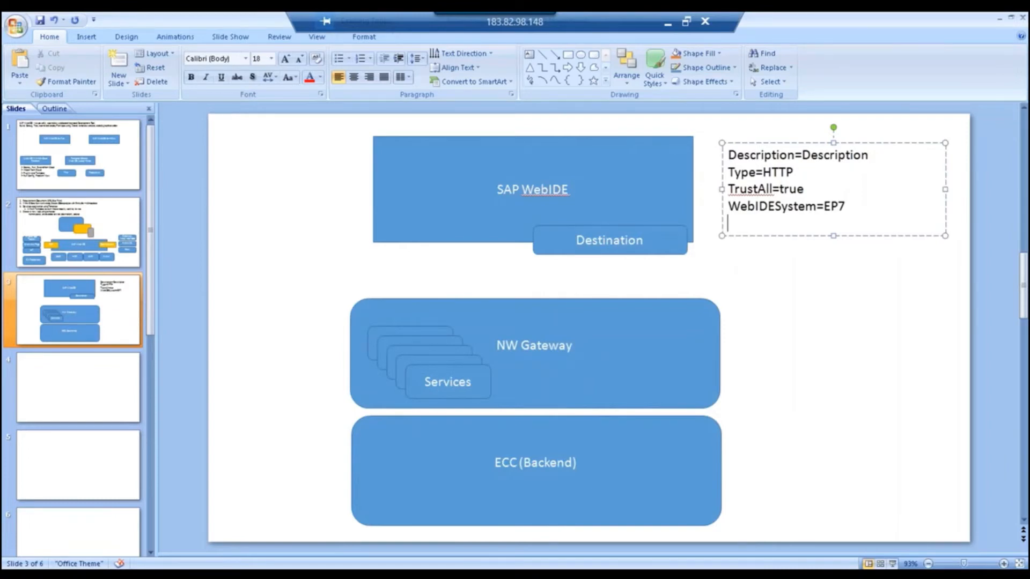
# Add Name=EP7, ProxyType=Internet and an empty URL= line to the destination properties.
pyautogui.press('Up')
pyautogui.press('Return')
pyautogui.write('Name=')
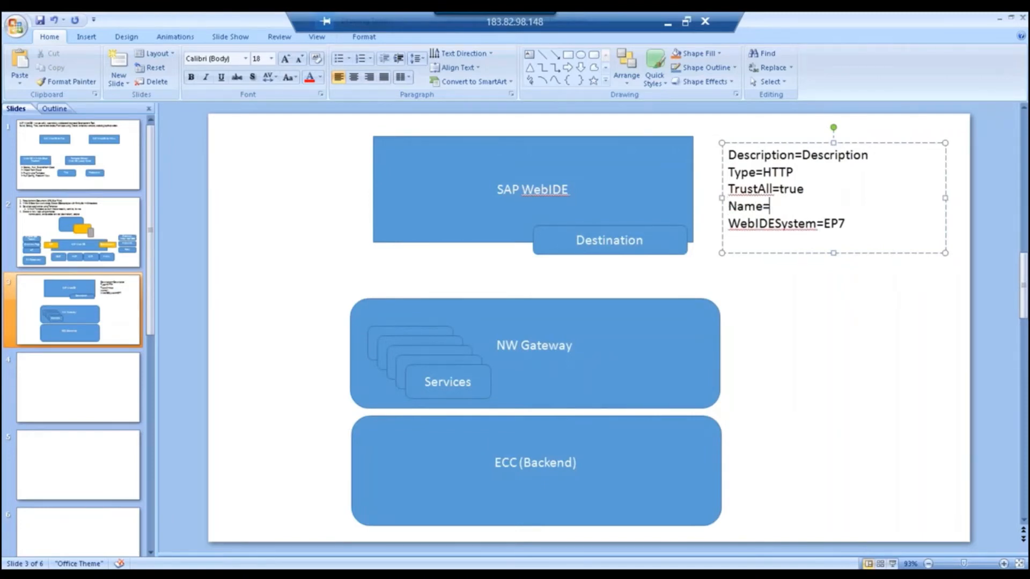
pyautogui.write('EP7')
pyautogui.press('Return')
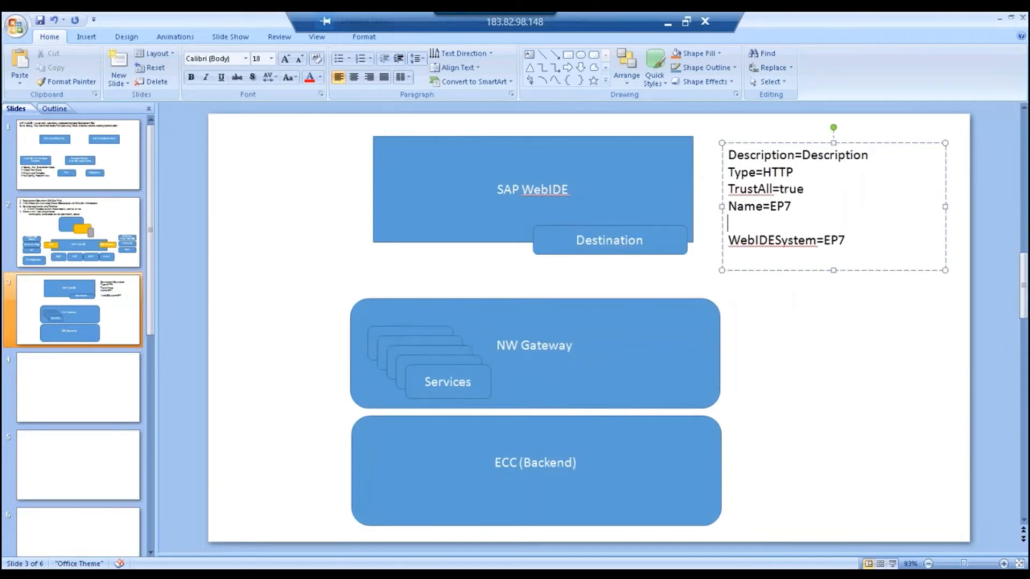
pyautogui.write('ProxyType=')
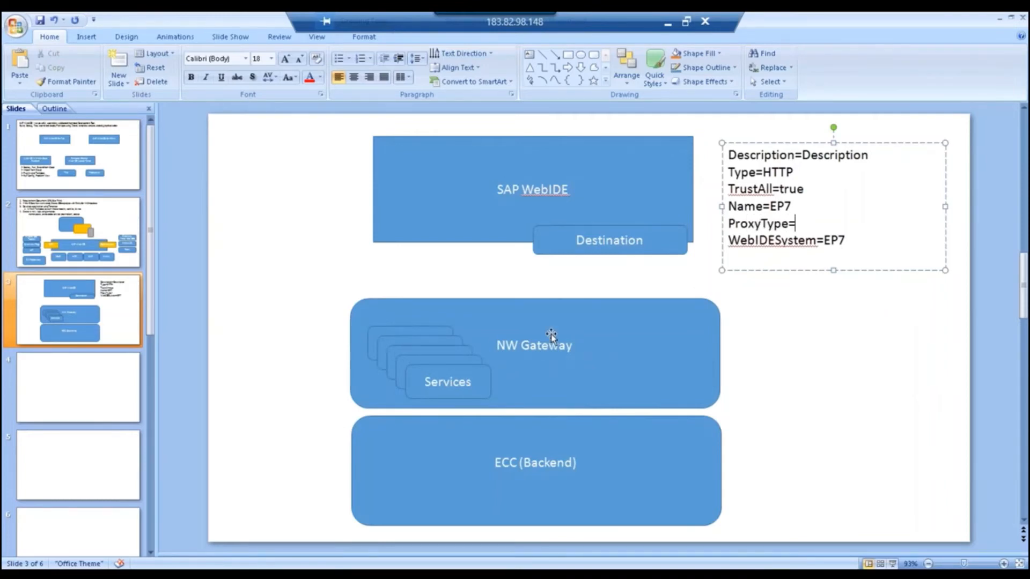
pyautogui.write('Internet')
pyautogui.press('Return')
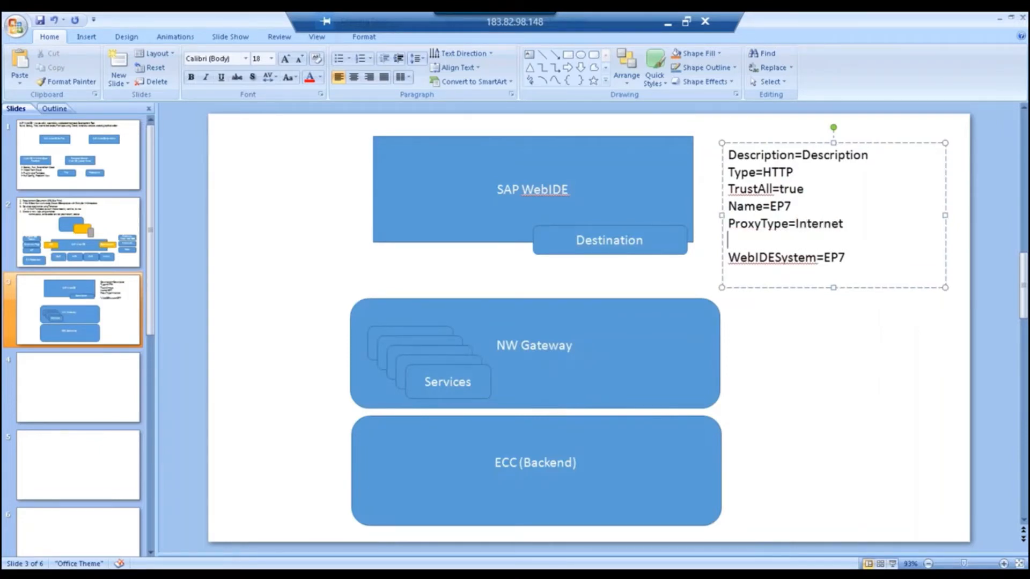
pyautogui.write('URL=')
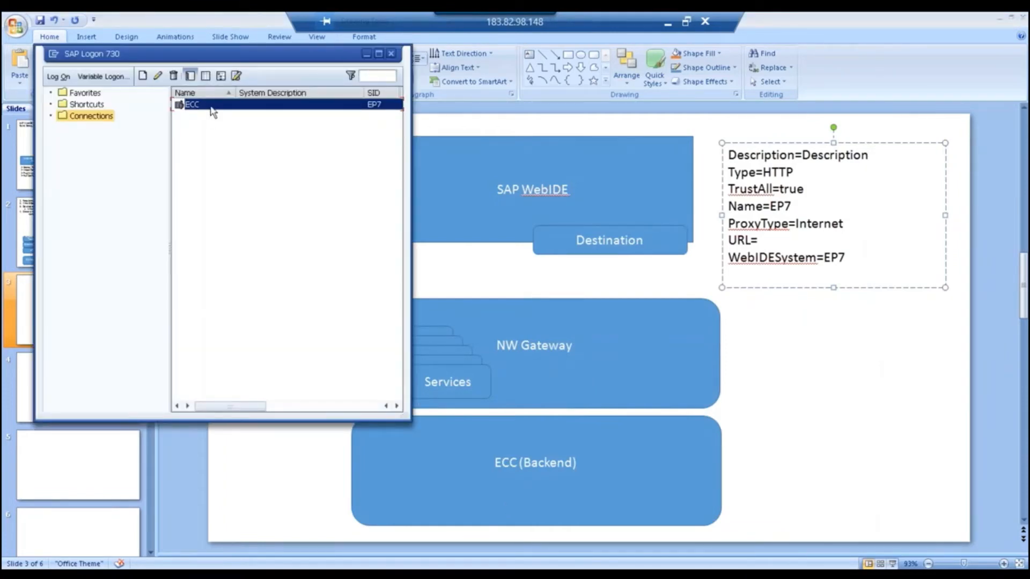
# Open the ECC connection and log on with the user name and password in client 800.
pyautogui.doubleClick(211, 106)
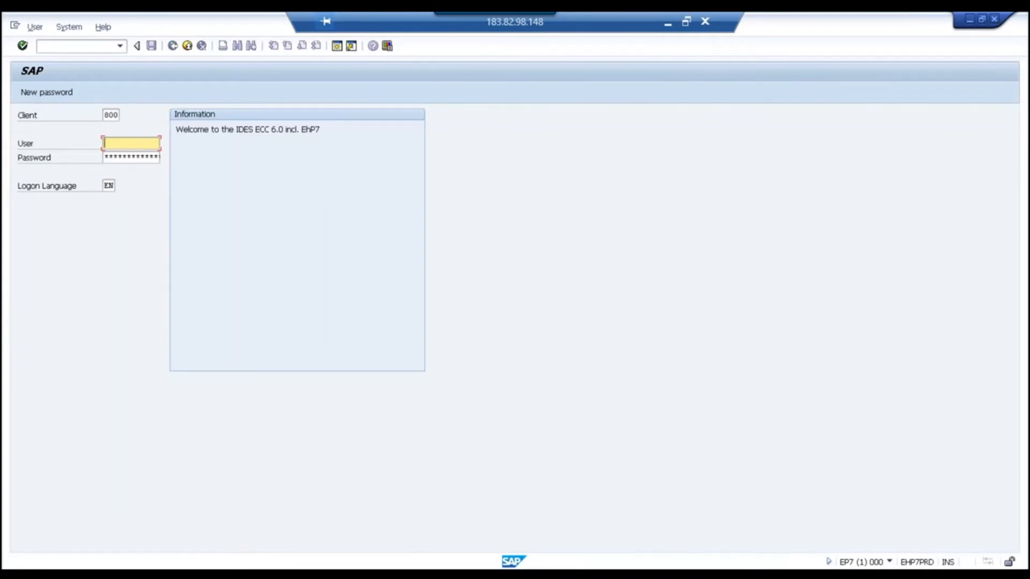
pyautogui.write('manish')
pyautogui.press('Tab')
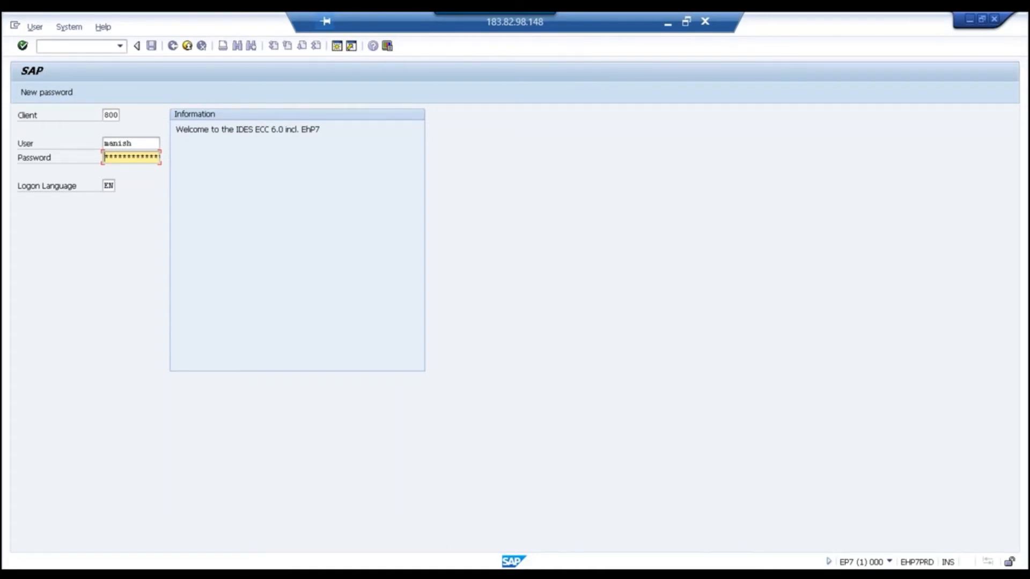
pyautogui.press('Return')
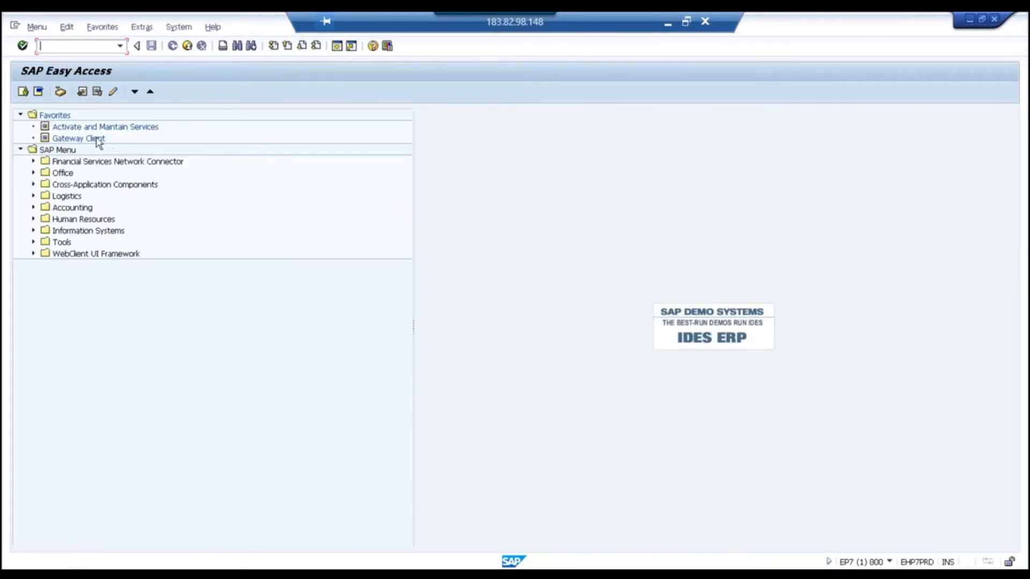
# Open the Gateway Client favorite and trim the Request URI to /sap/opu/odata/.
pyautogui.doubleClick(97, 139)
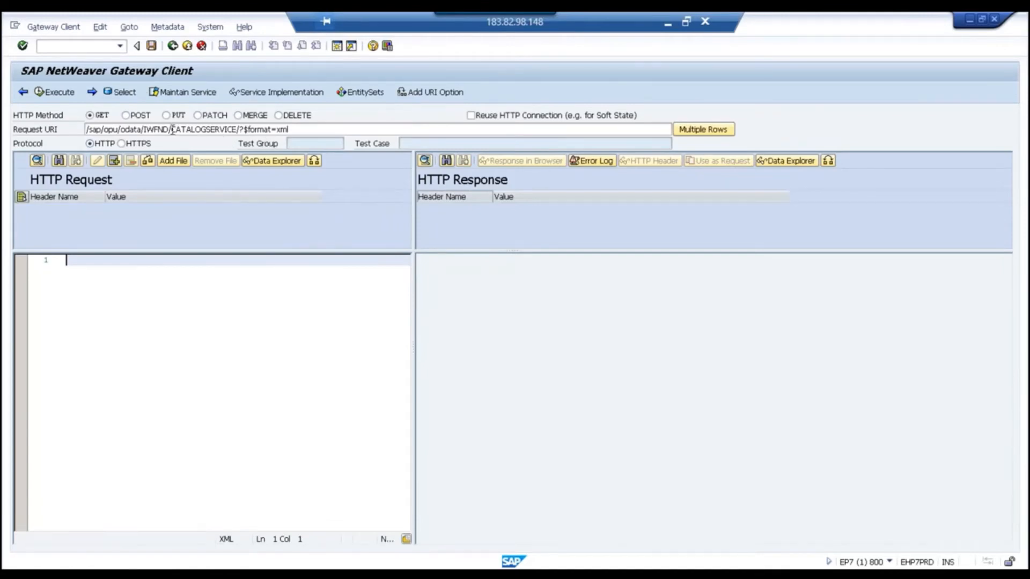
pyautogui.click(100, 50)
pyautogui.click(149, 129)
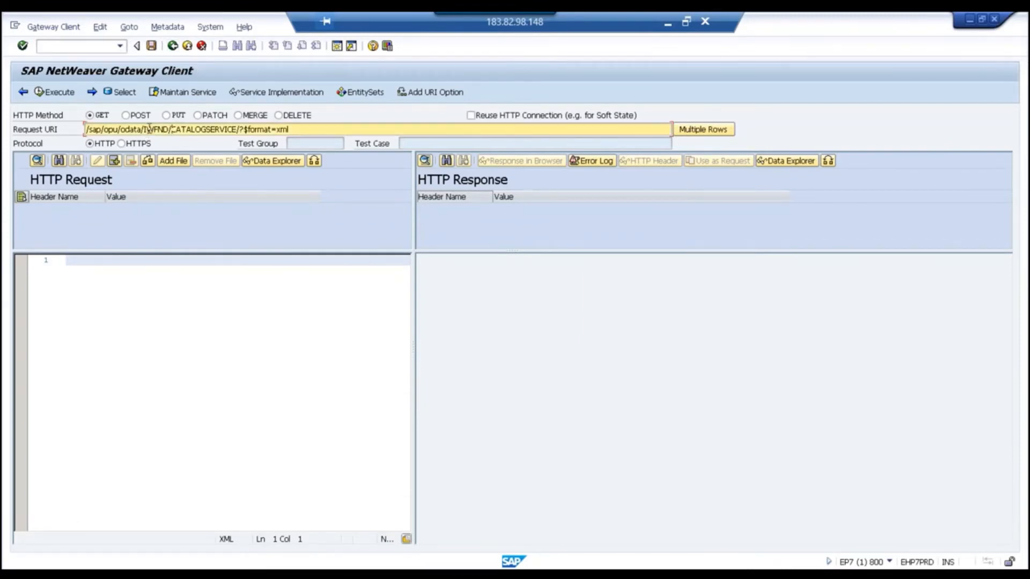
pyautogui.moveTo(149, 129); pyautogui.dragTo(327, 128)
pyautogui.press('Delete')
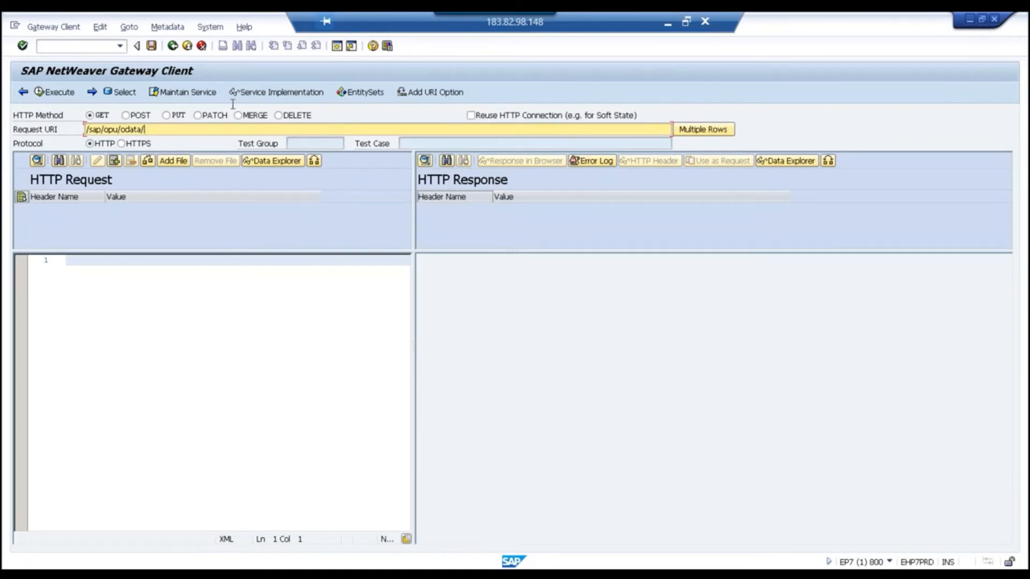
# Go to the Gateway Service Builder with transaction /nsegw.
pyautogui.click(78, 46)
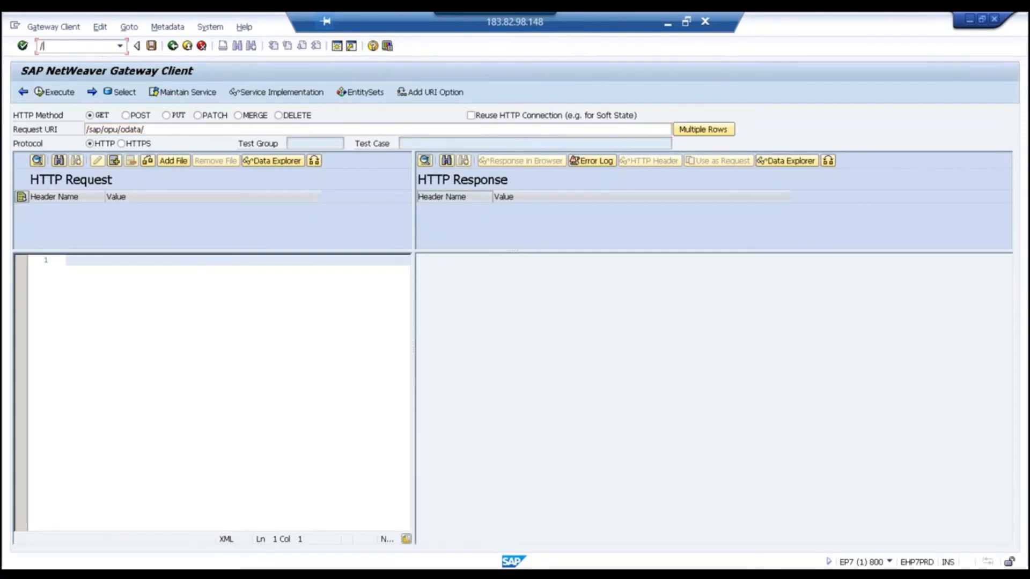
pyautogui.write('/nsegw')
pyautogui.press('Return')
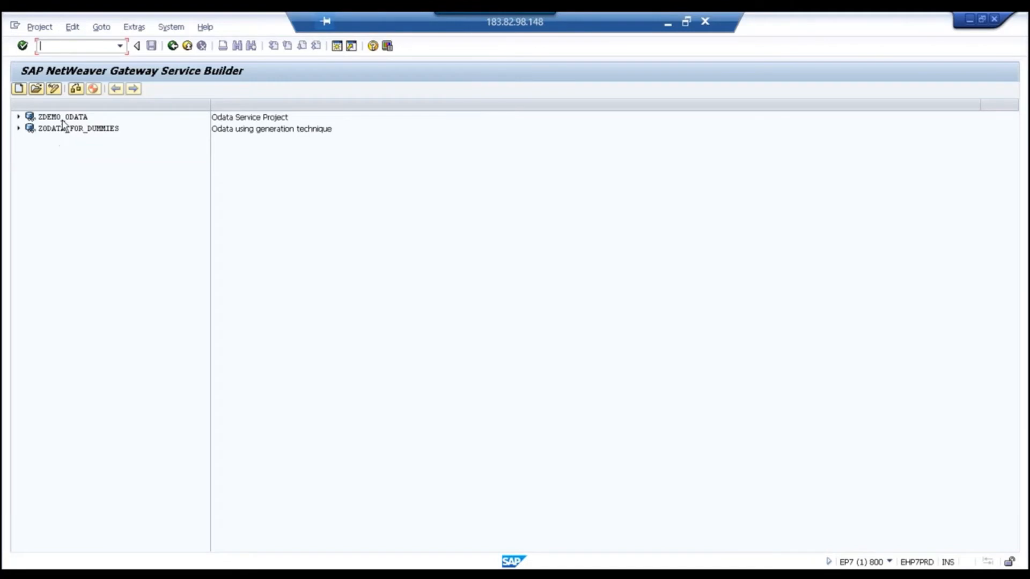
# Expand ZDEMO_ODATA's Service Maintenance and show its LOCAL registration details.
pyautogui.click(63, 118)
pyautogui.click(18, 116)
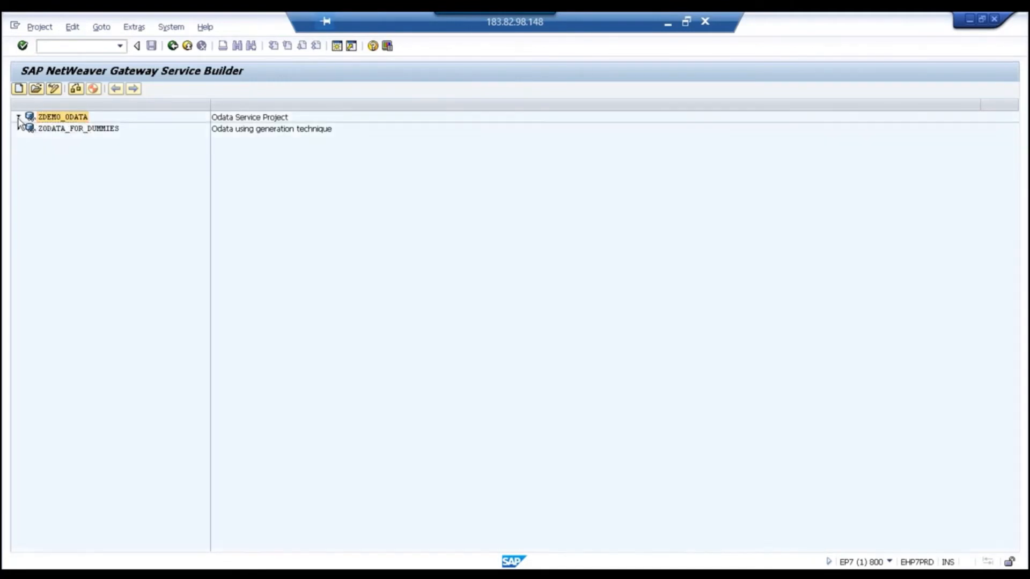
pyautogui.click(31, 163)
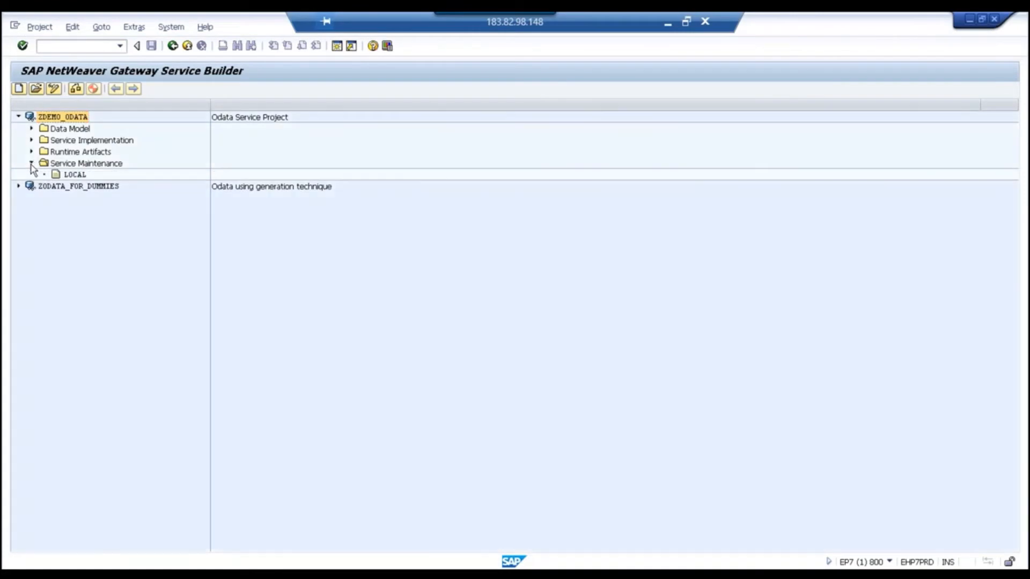
pyautogui.click(74, 175)
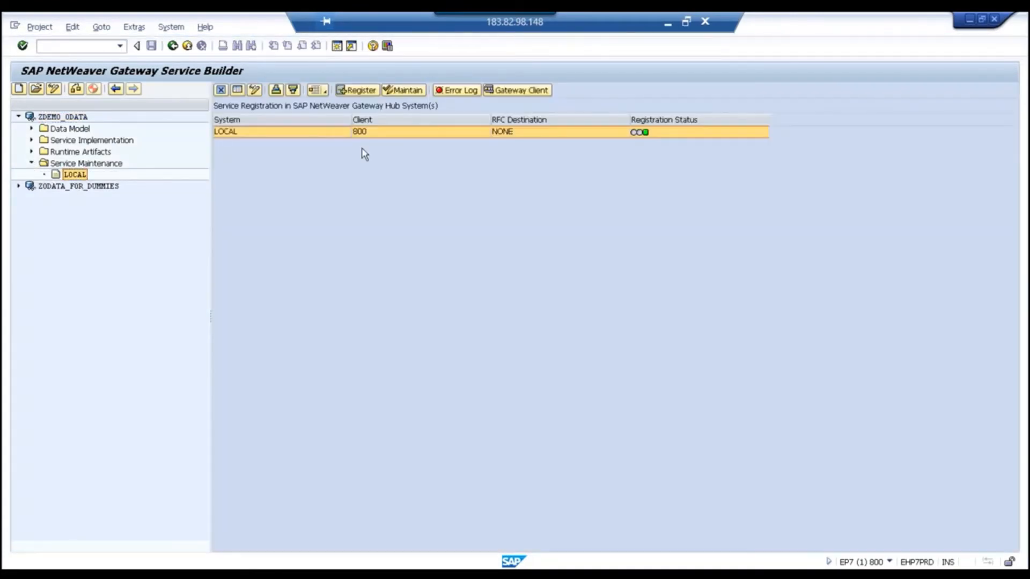
# Test the service in the Gateway Client, dismiss the inactive ICF node warnings, and return to Service Builder.
pyautogui.click(508, 91)
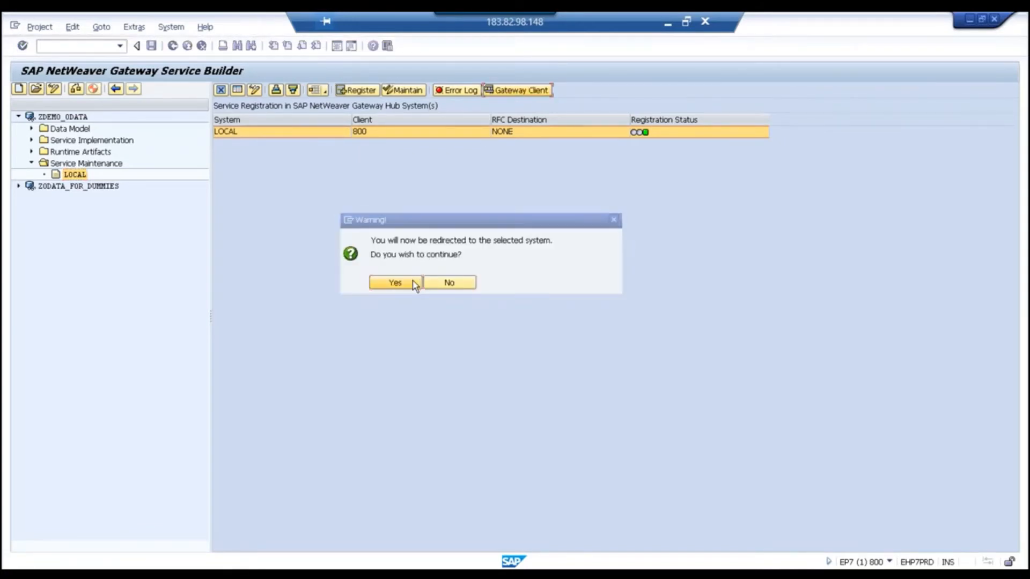
pyautogui.click(394, 283)
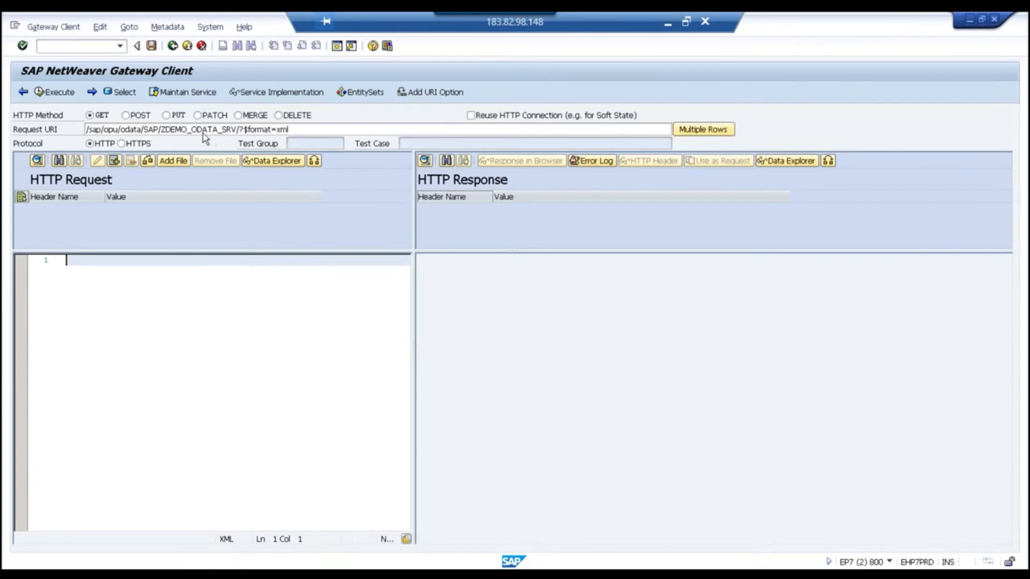
pyautogui.click(53, 94)
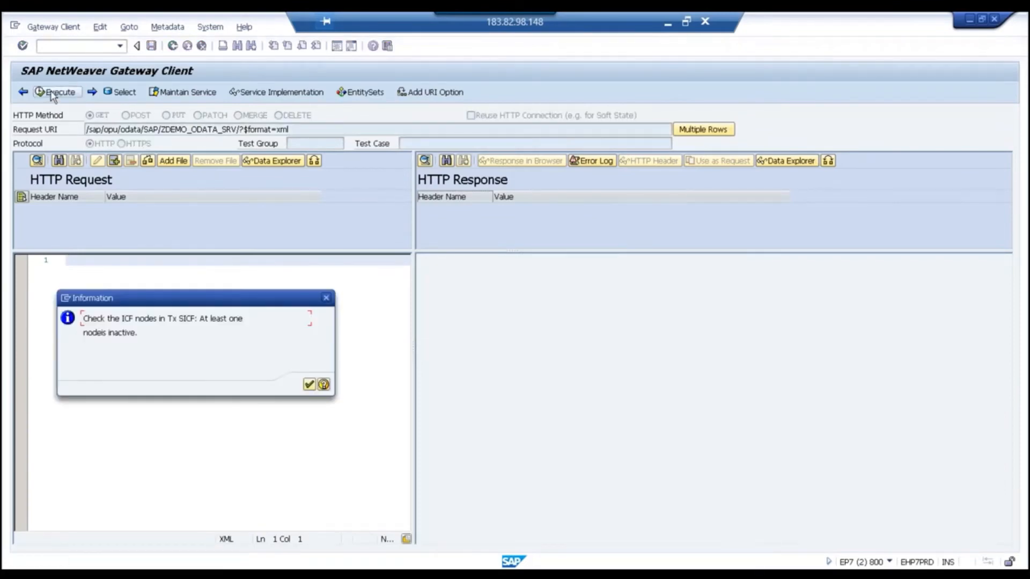
pyautogui.click(309, 385)
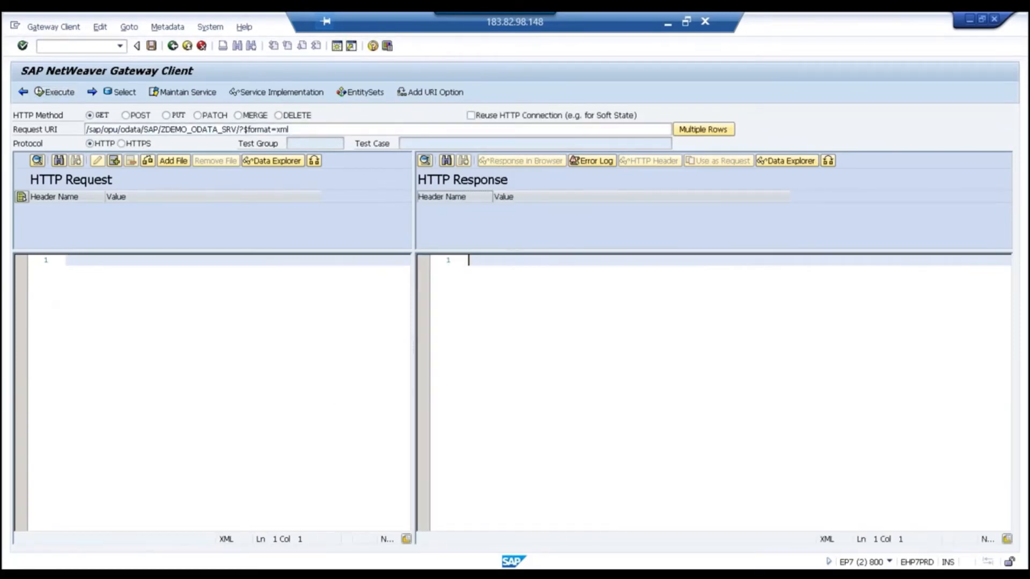
pyautogui.click(53, 92)
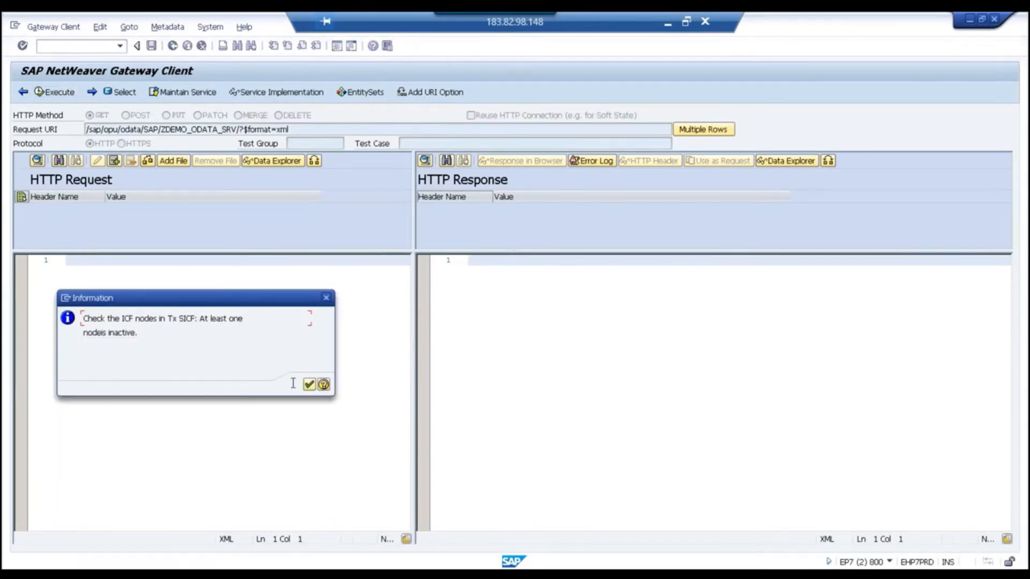
pyautogui.click(309, 386)
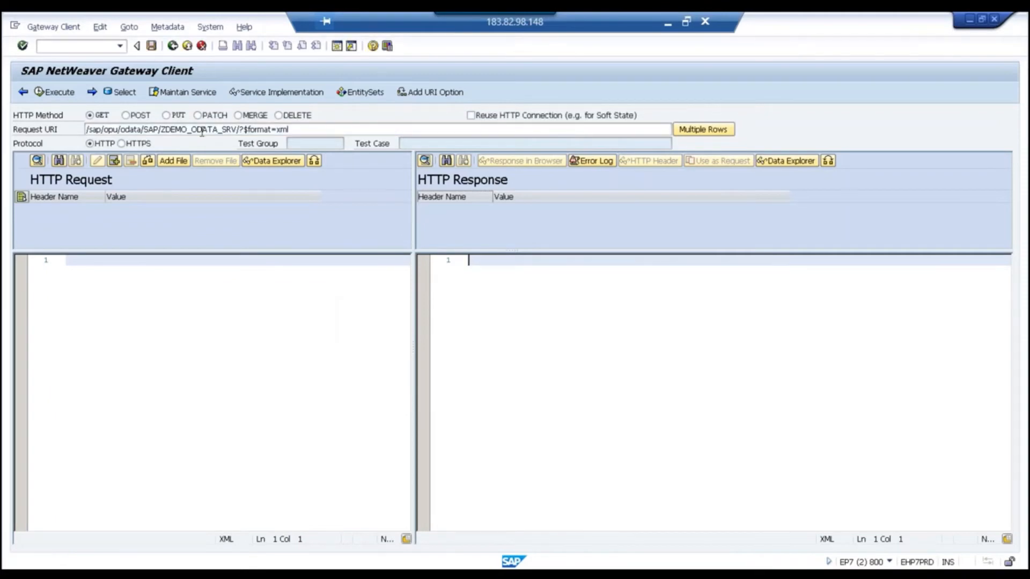
pyautogui.hotkey('alt', 'Tab')
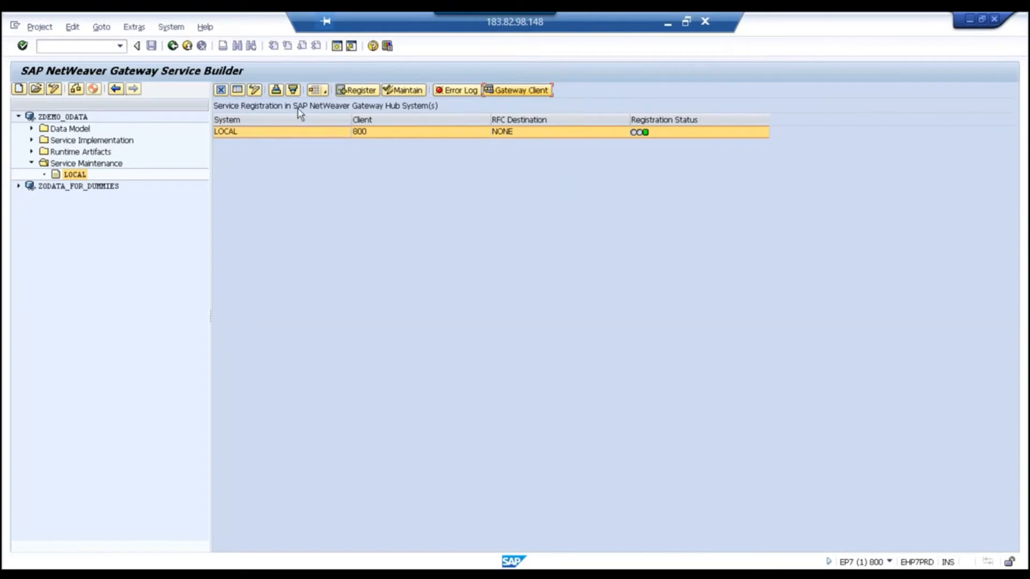
# Try registering the service, then open SICF in a new session with /osicf.
pyautogui.click(357, 90)
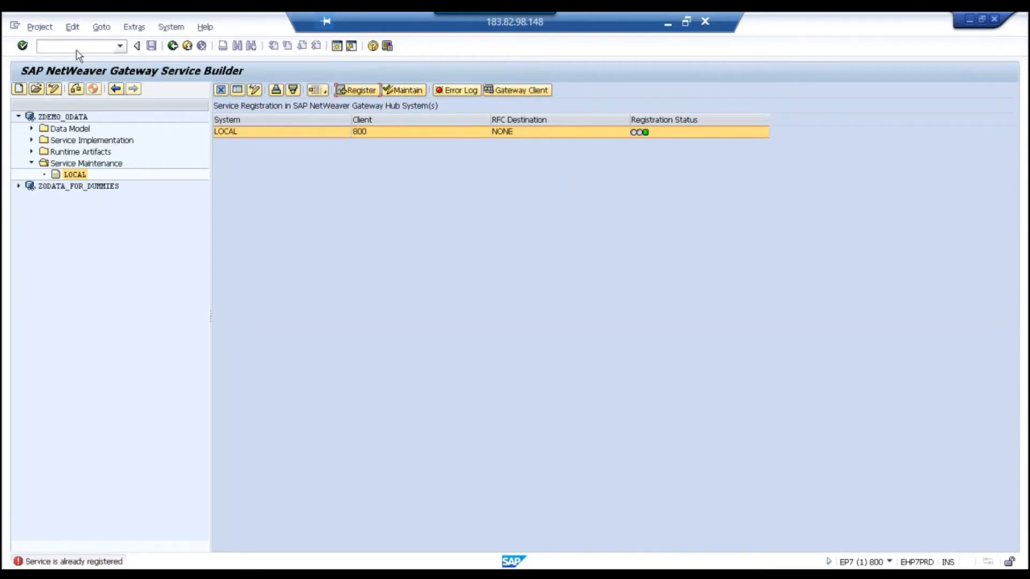
pyautogui.click(40, 45)
pyautogui.write('/o')
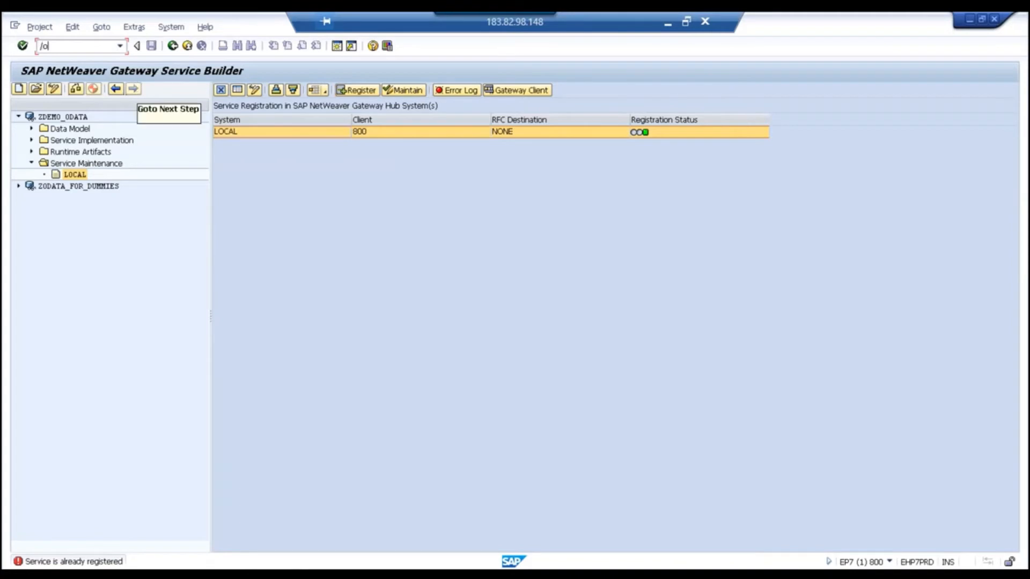
pyautogui.write('sicf')
pyautogui.press('Return')
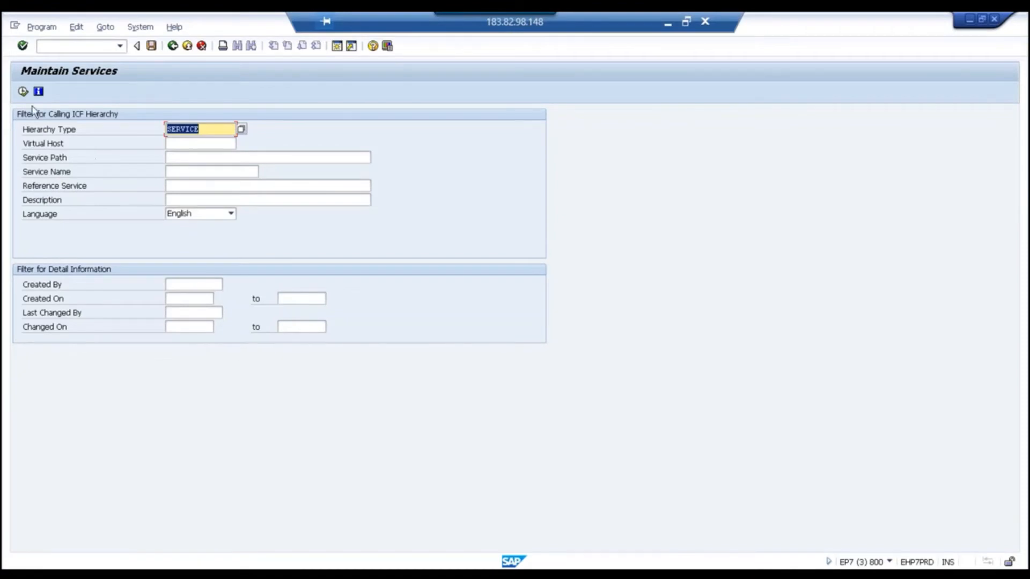
# Expand the ICF tree through default_host > sap > opu > odata > sap to list OData services.
pyautogui.click(23, 91)
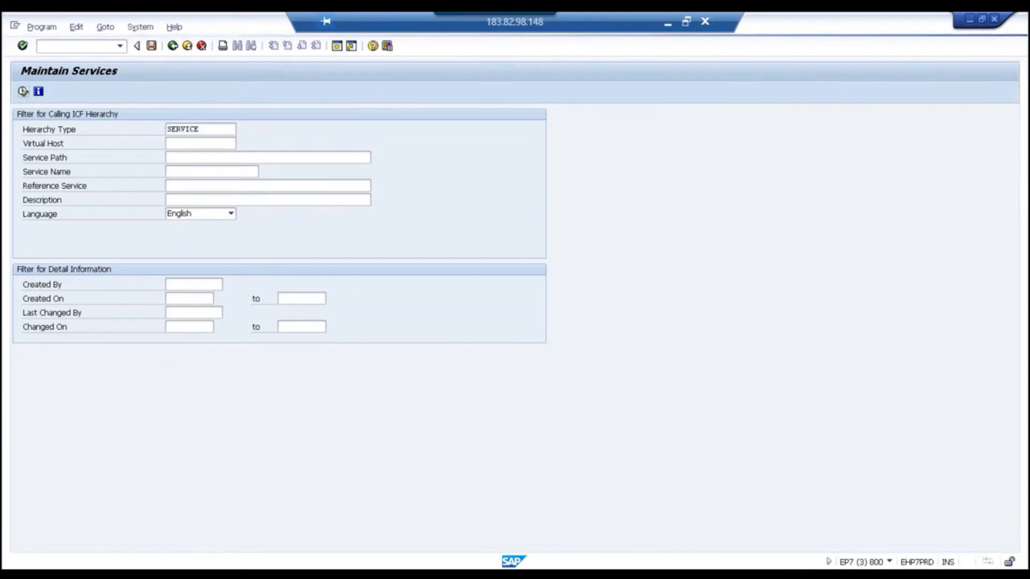
pyautogui.click(20, 242)
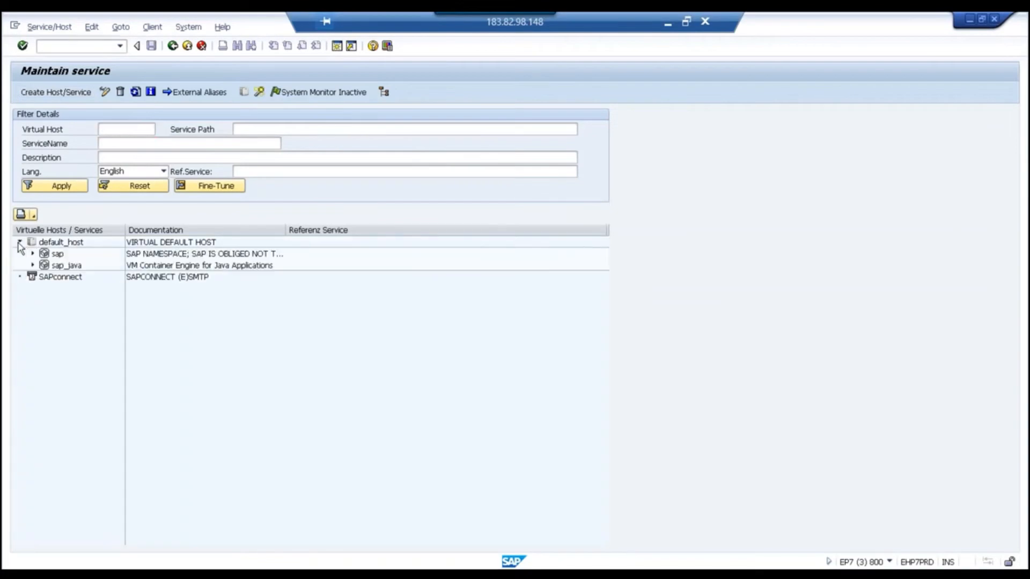
pyautogui.click(32, 253)
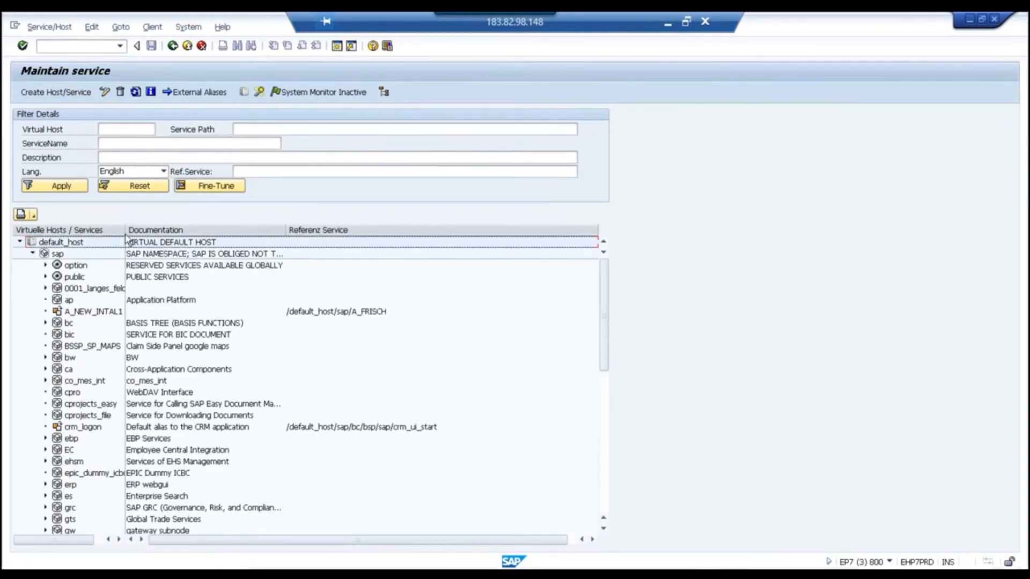
pyautogui.moveTo(128, 231); pyautogui.dragTo(225, 234)
pyautogui.scroll(-5, 175, 386)
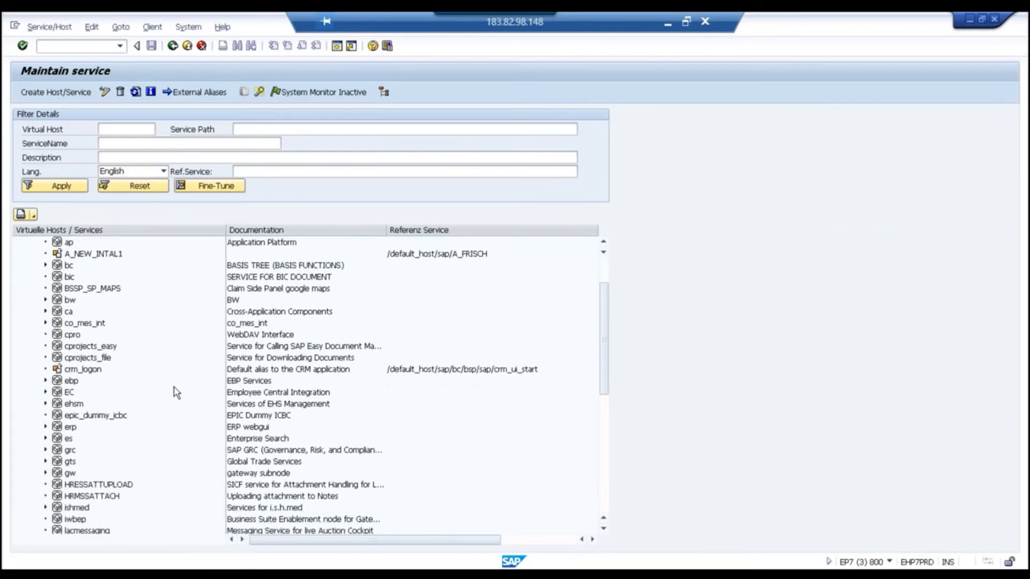
pyautogui.scroll(-3, 140, 433)
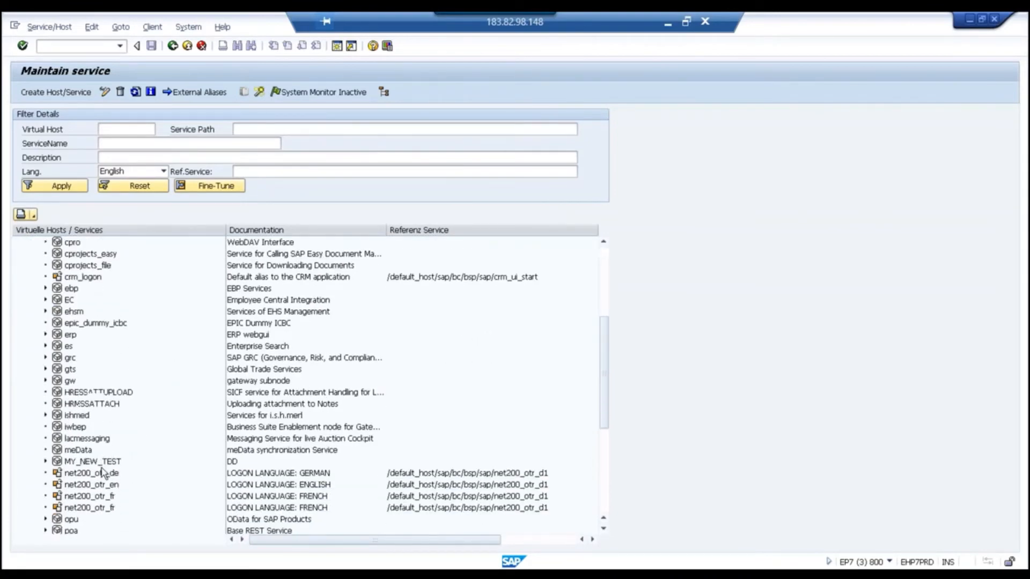
pyautogui.click(46, 461)
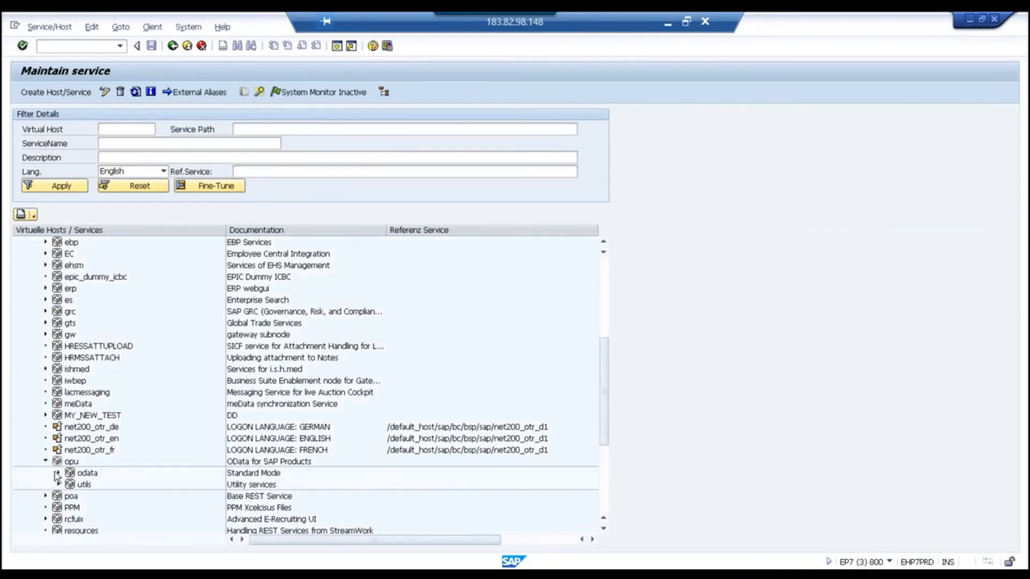
pyautogui.click(58, 473)
pyautogui.scroll(-1, 84, 491)
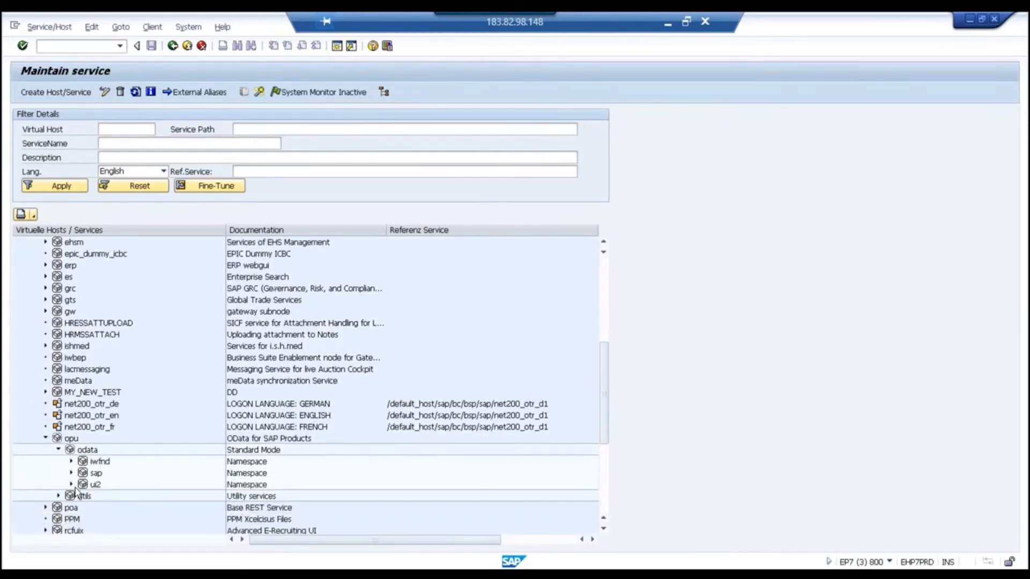
pyautogui.click(72, 473)
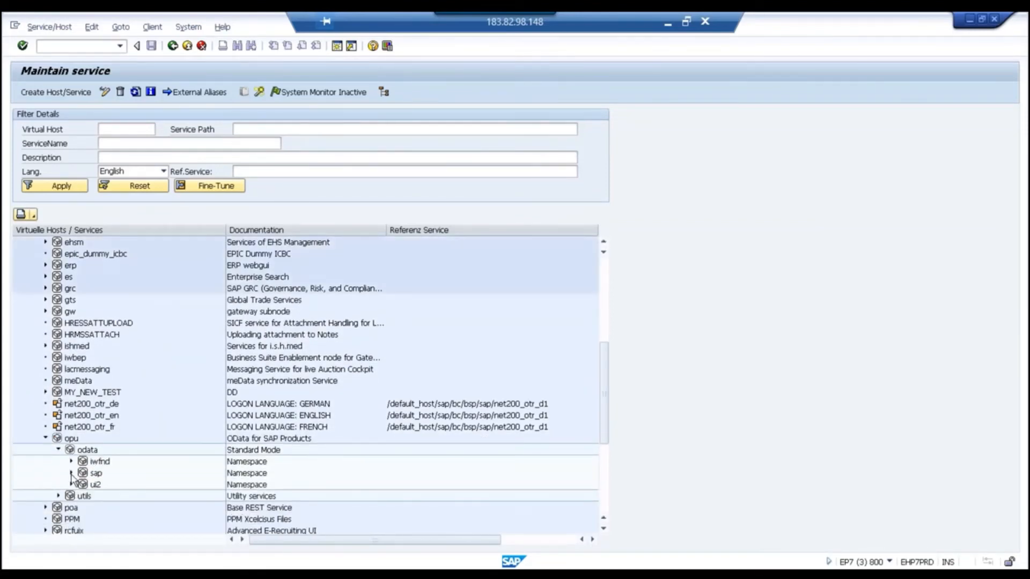
pyautogui.scroll(-3, 115, 478)
pyautogui.scroll(-7, 114, 477)
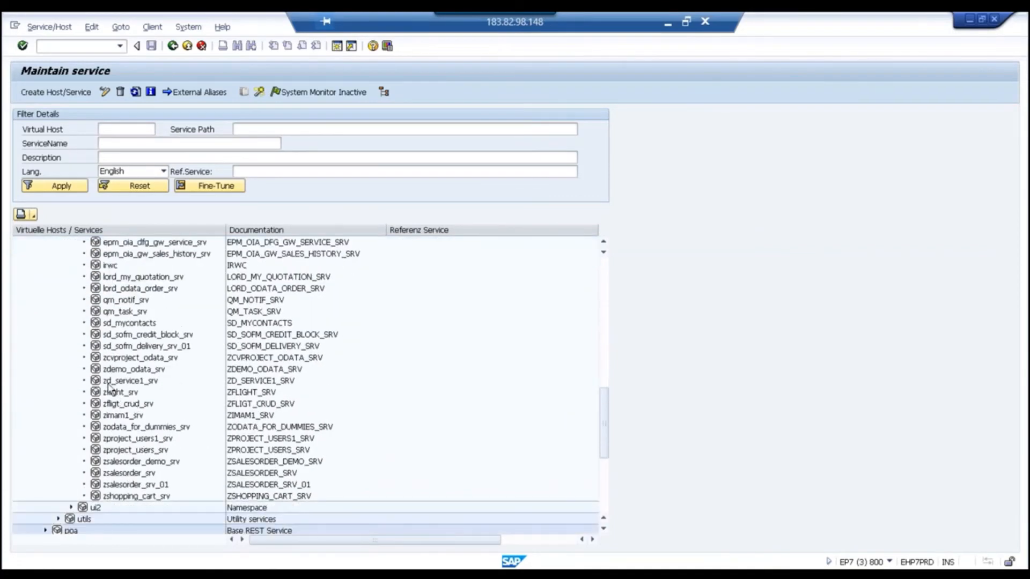
# Run Test Service on zflight_srv.
pyautogui.rightClick(120, 395)
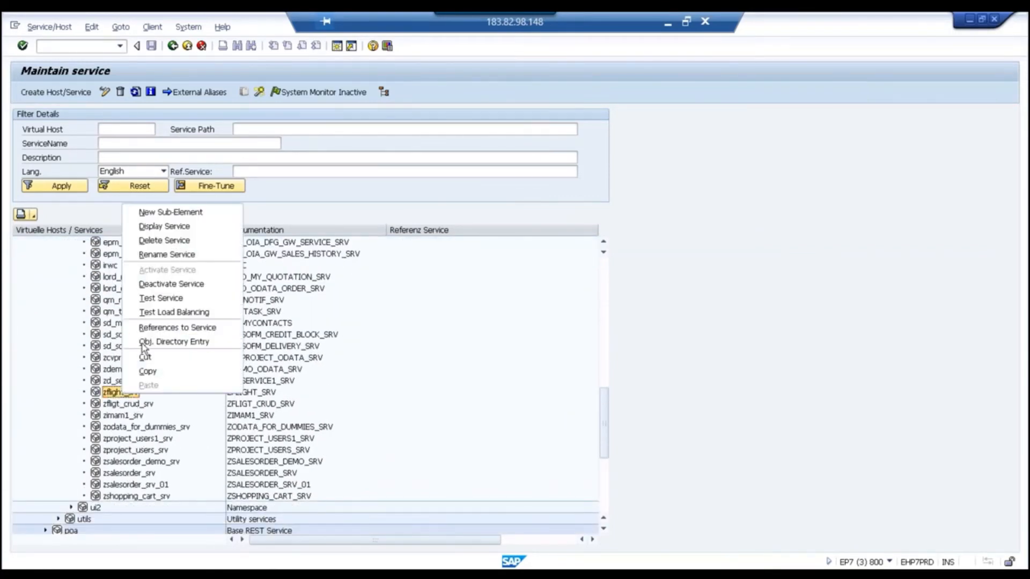
pyautogui.click(152, 298)
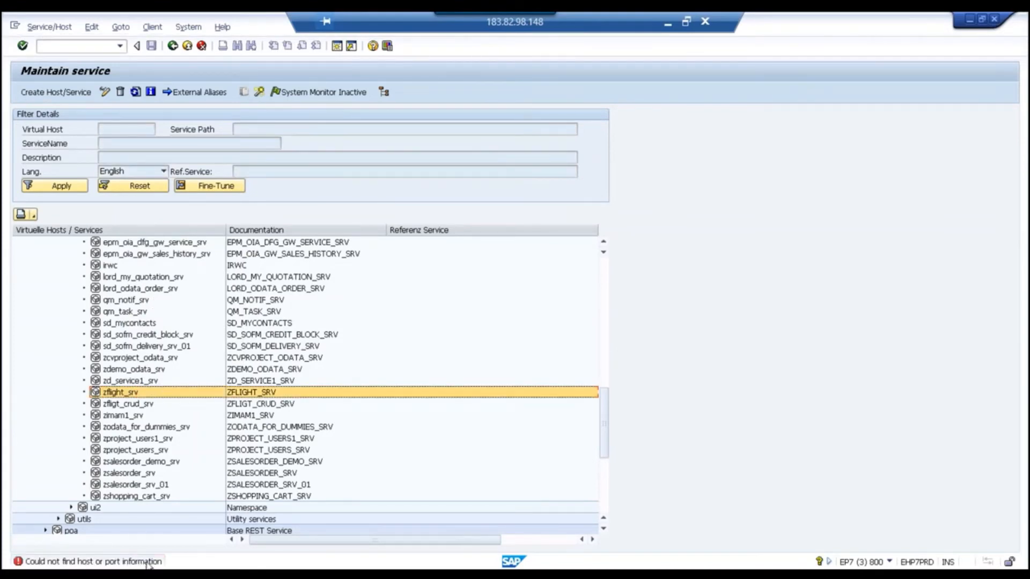
pyautogui.scroll(1, 142, 414)
pyautogui.scroll(4, 142, 414)
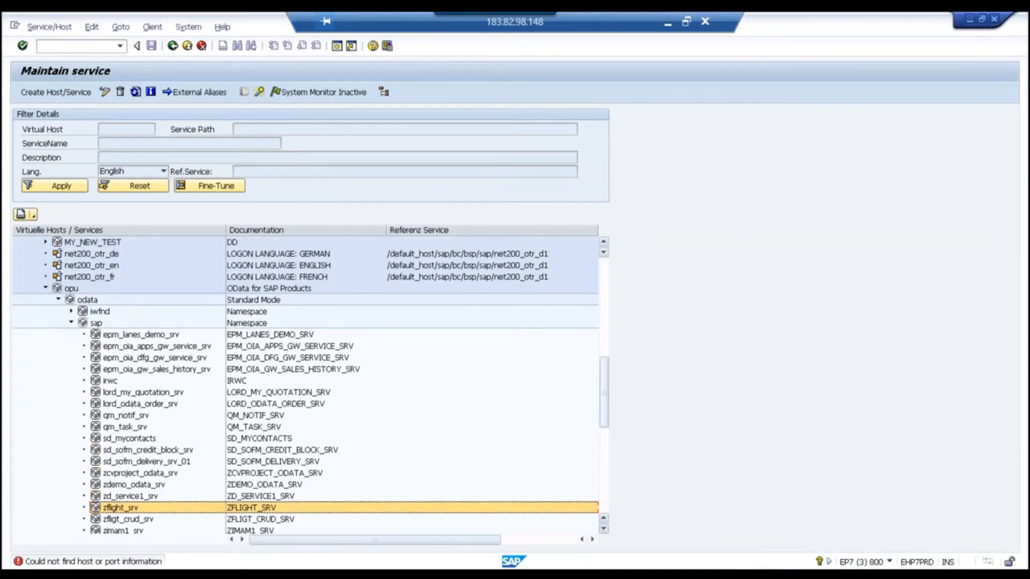
# Cycle through the Gateway sessions and switch to the eclipse folder in Explorer.
pyautogui.hotkey('alt', 'Tab')
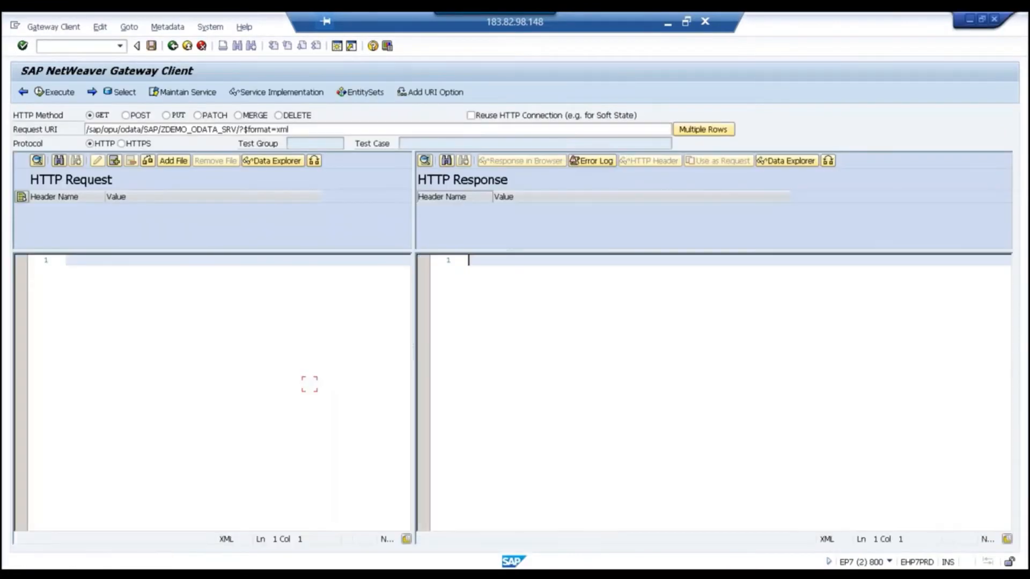
pyautogui.hotkey('alt', 'Tab')
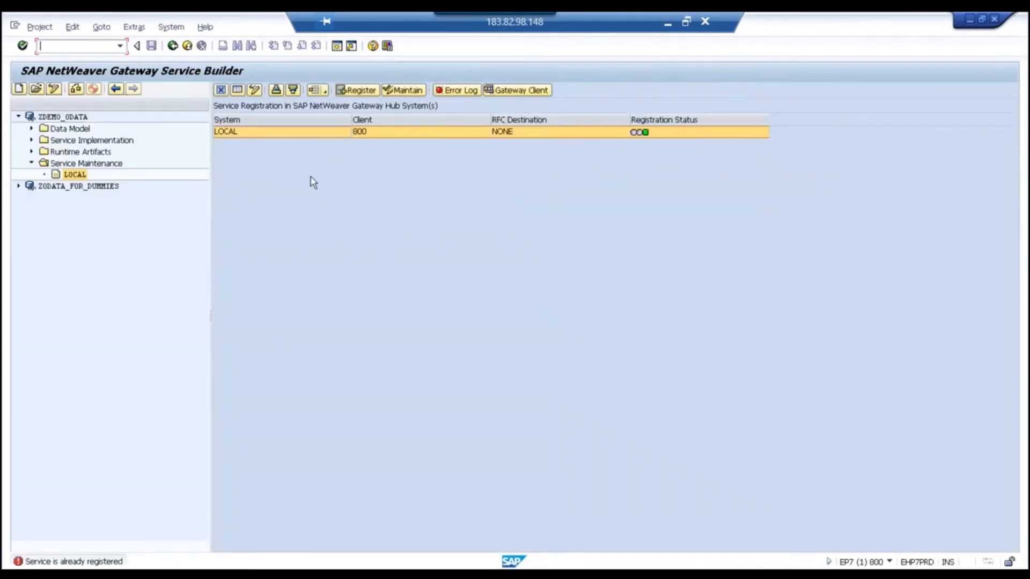
pyautogui.hotkey('alt', 'Tab')
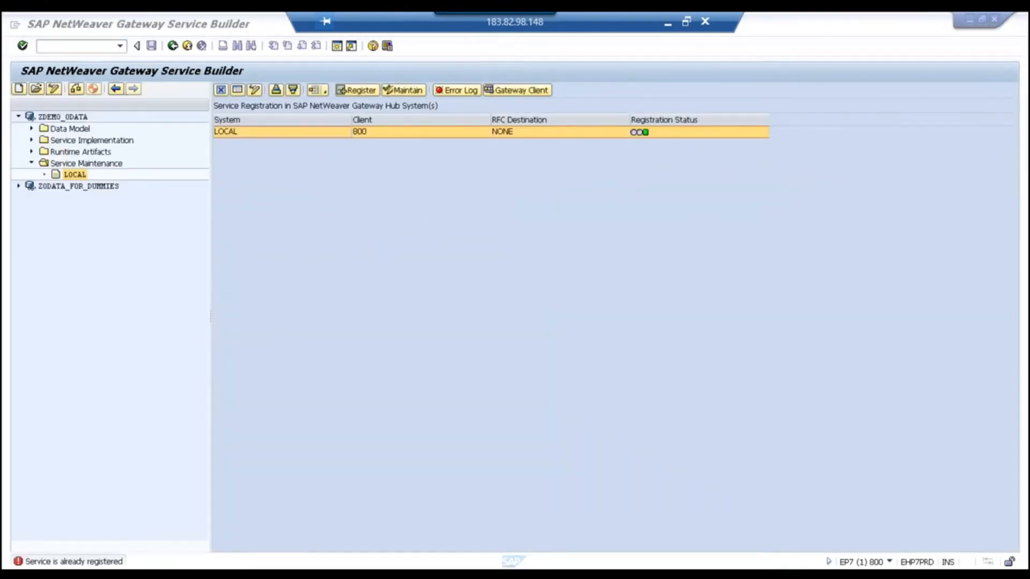
pyautogui.hotkey('alt', 'Tab')
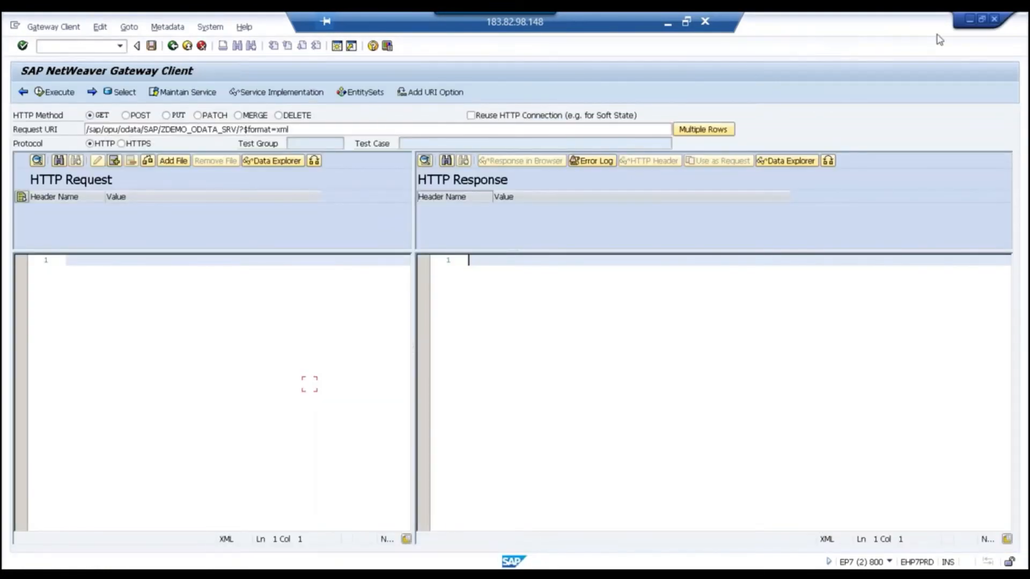
pyautogui.press('F3')
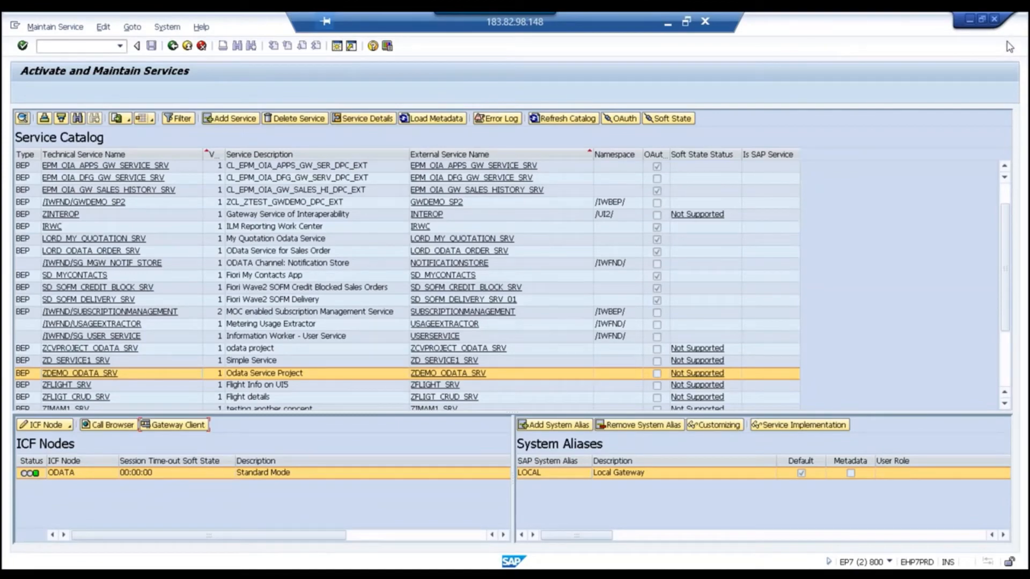
pyautogui.hotkey('alt', 'Tab')
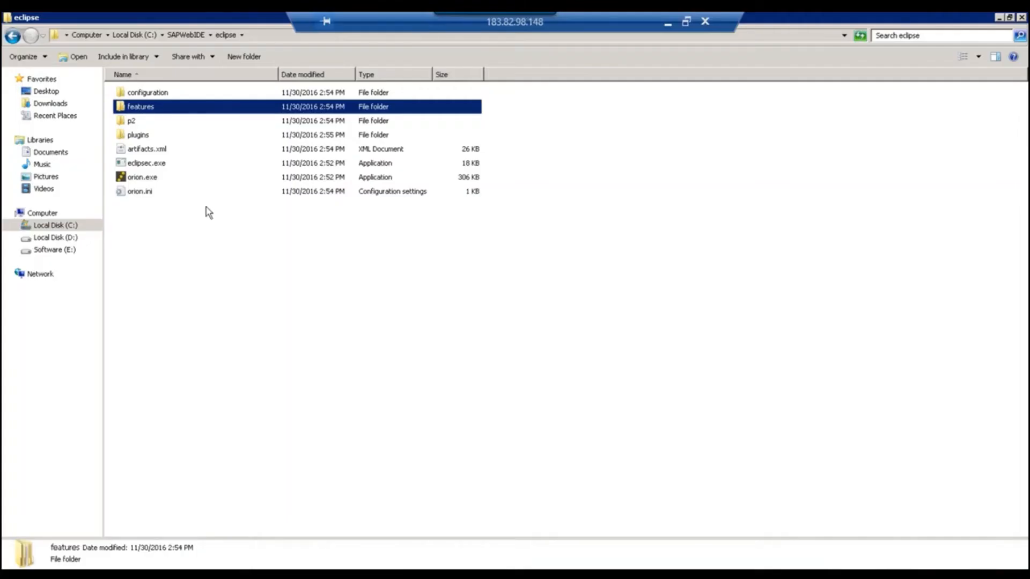
pyautogui.click(255, 37)
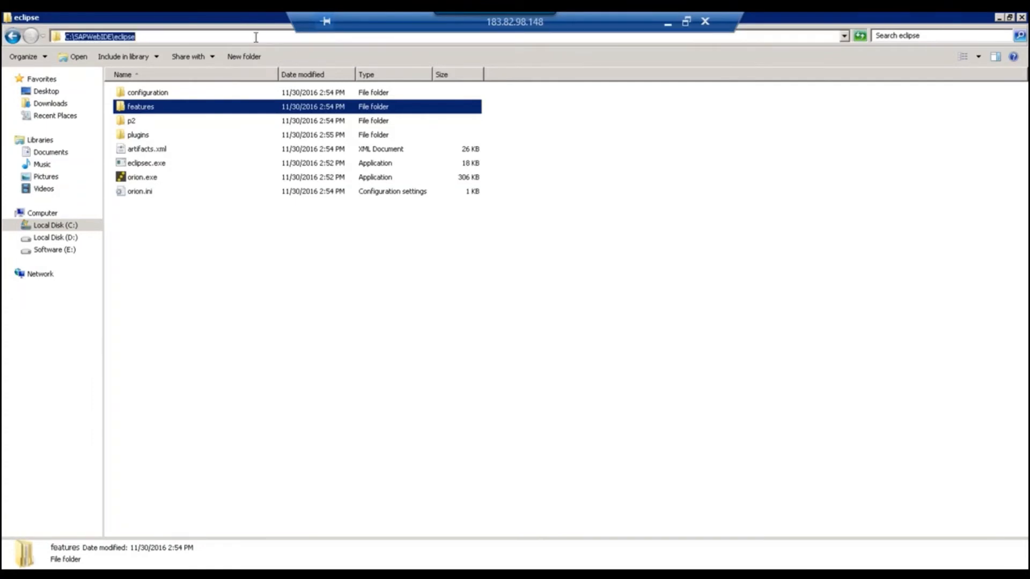
pyautogui.click(162, 237)
pyautogui.click(138, 180)
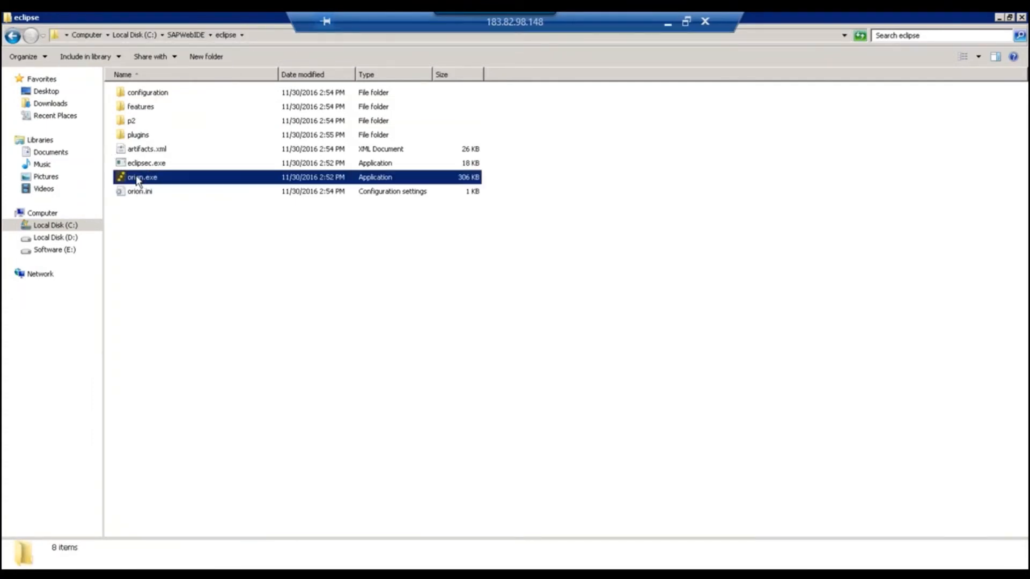
pyautogui.doubleClick(148, 96)
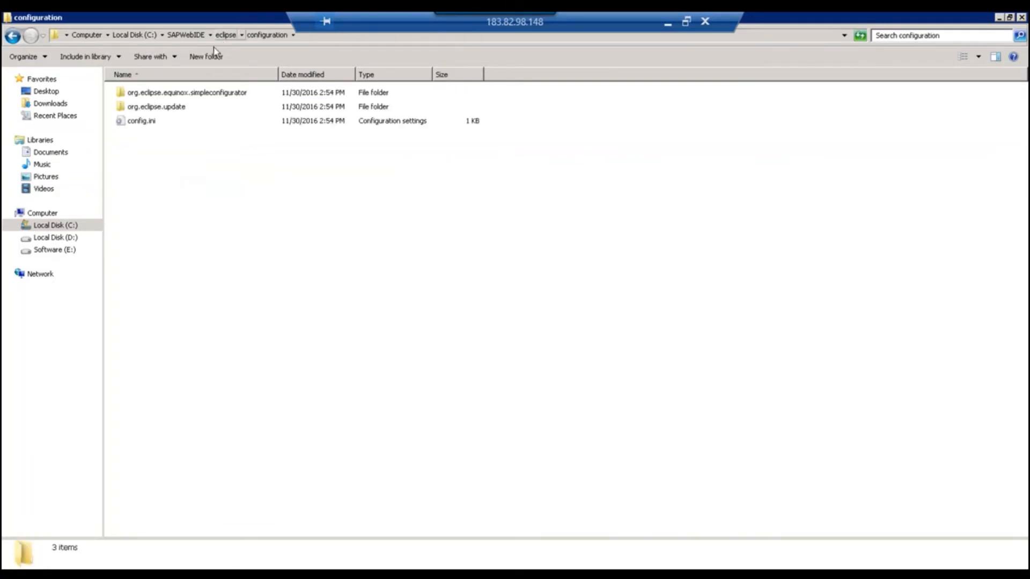
pyautogui.click(225, 35)
pyautogui.click(148, 109)
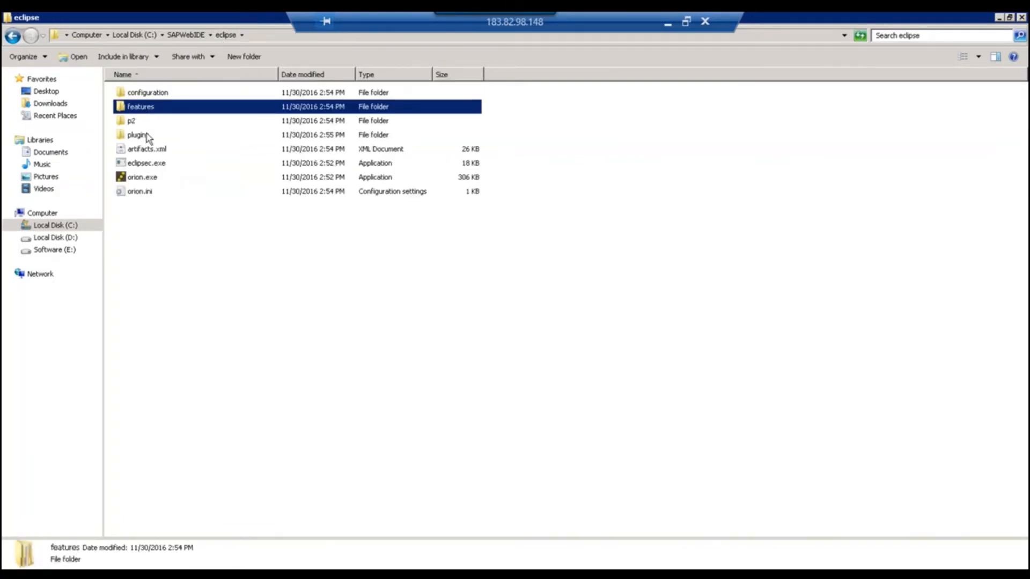
pyautogui.doubleClick(149, 110)
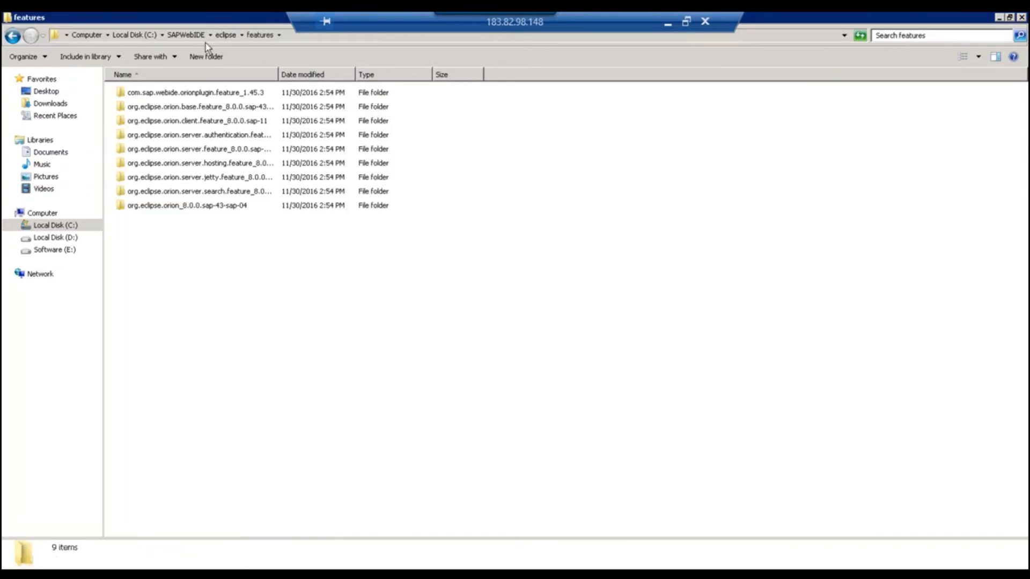
pyautogui.click(225, 35)
pyautogui.click(185, 35)
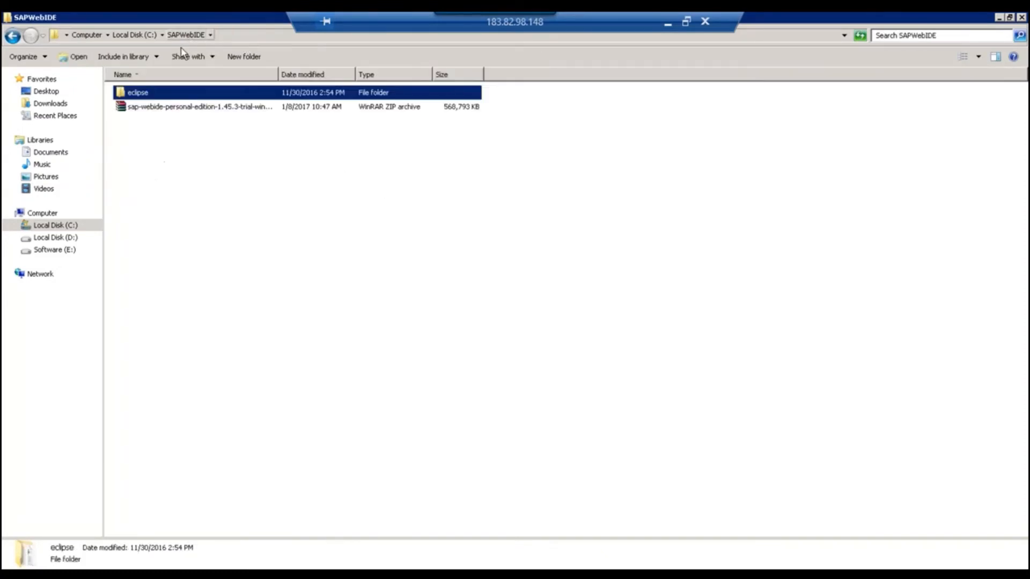
pyautogui.doubleClick(141, 92)
pyautogui.doubleClick(151, 92)
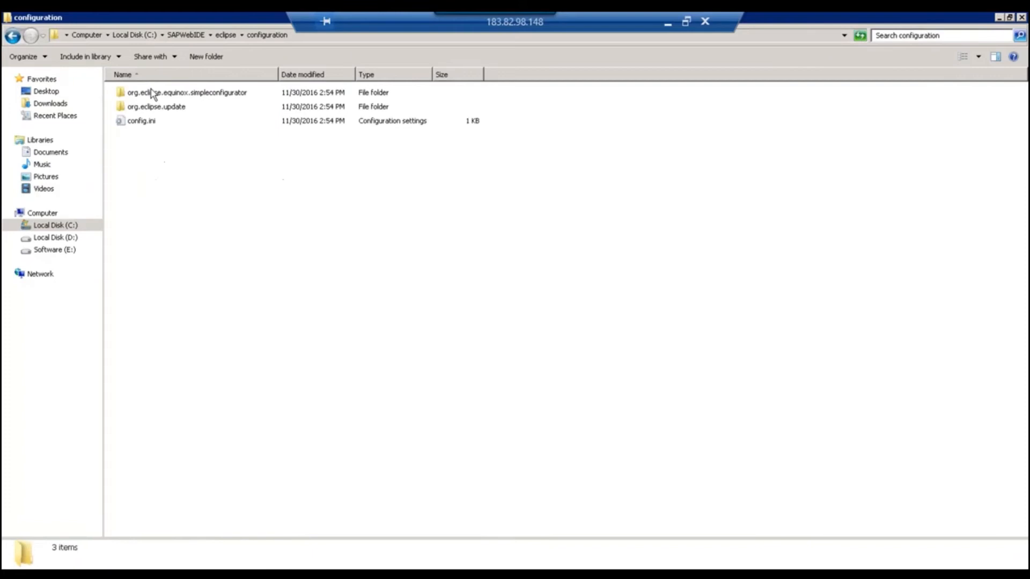
pyautogui.click(224, 35)
pyautogui.doubleClick(140, 134)
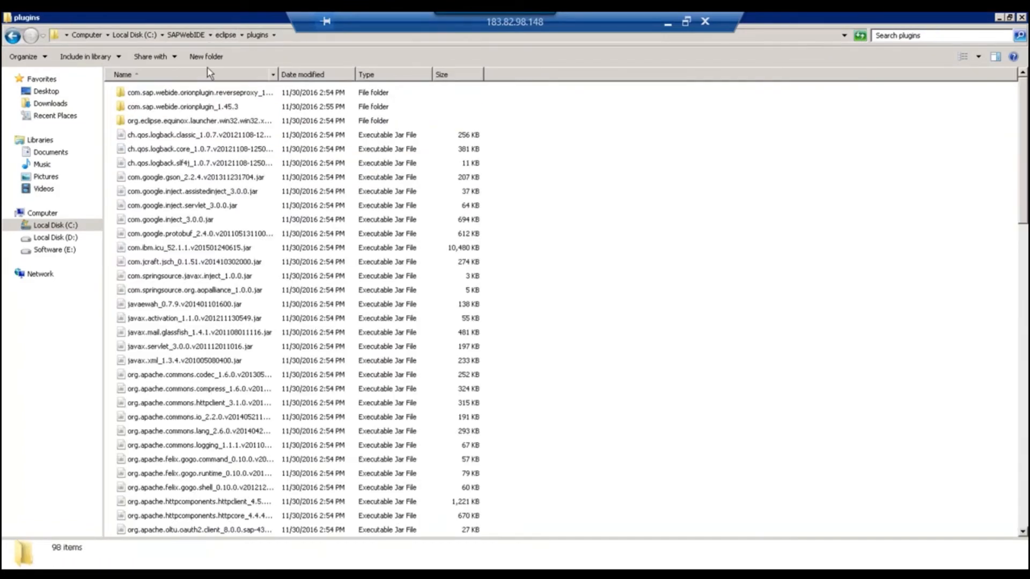
pyautogui.scroll(-12, 210, 102)
pyautogui.click(225, 35)
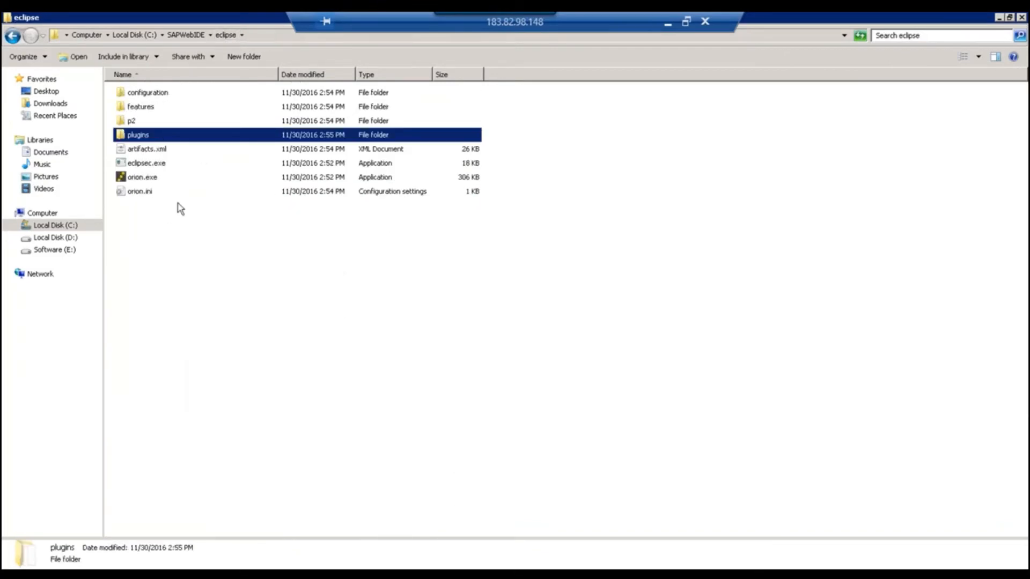
# Run orion.exe as administrator, minimize its server console, and bring Chrome to the front.
pyautogui.click(139, 176)
pyautogui.rightClick(140, 175)
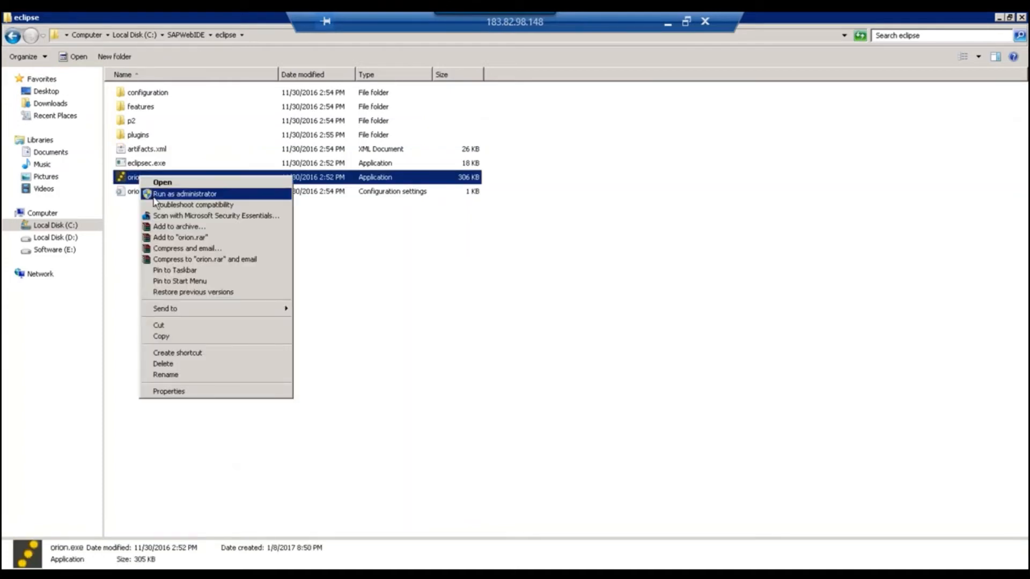
pyautogui.click(155, 195)
pyautogui.click(553, 328)
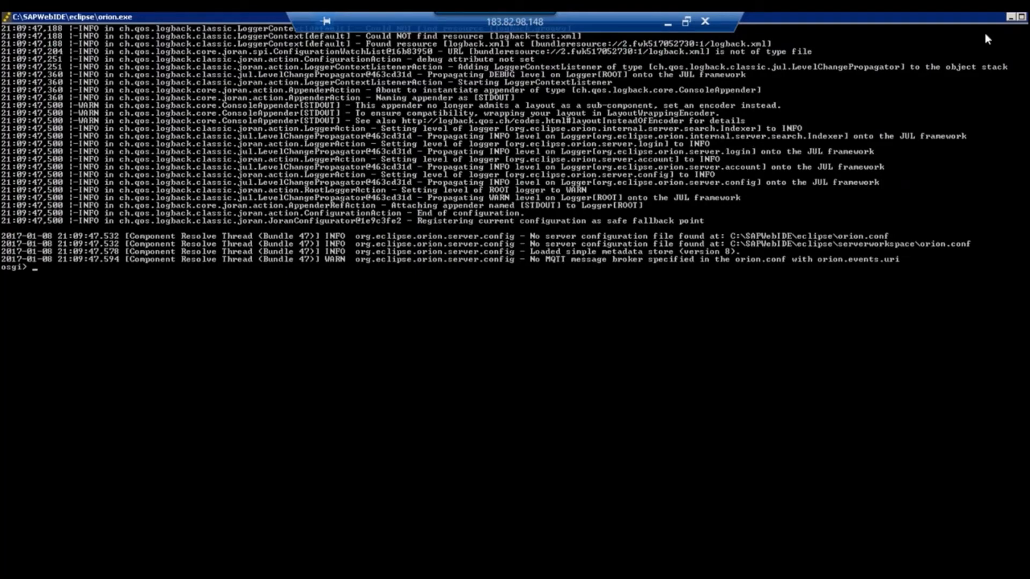
pyautogui.click(1011, 19)
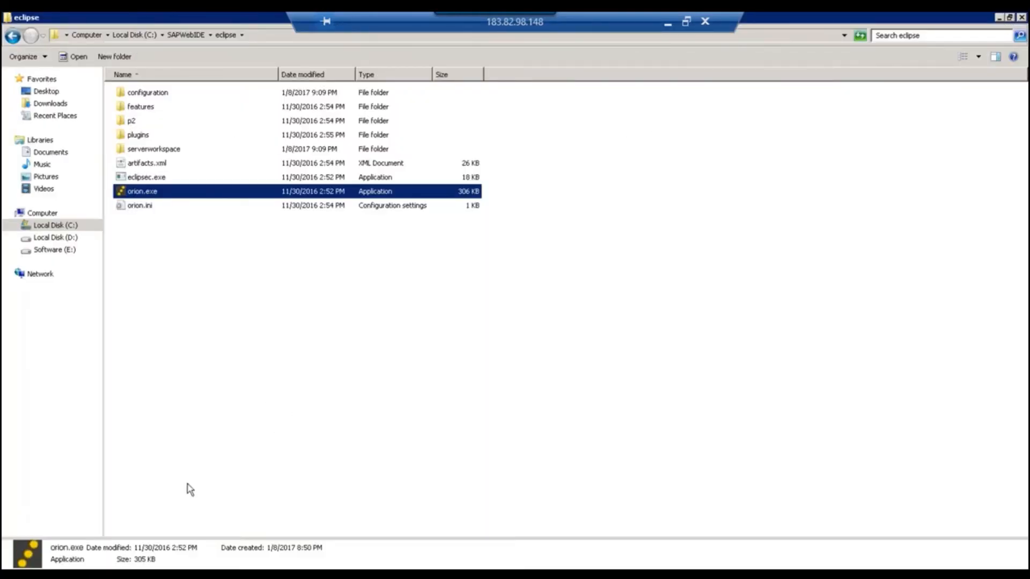
pyautogui.click(196, 568)
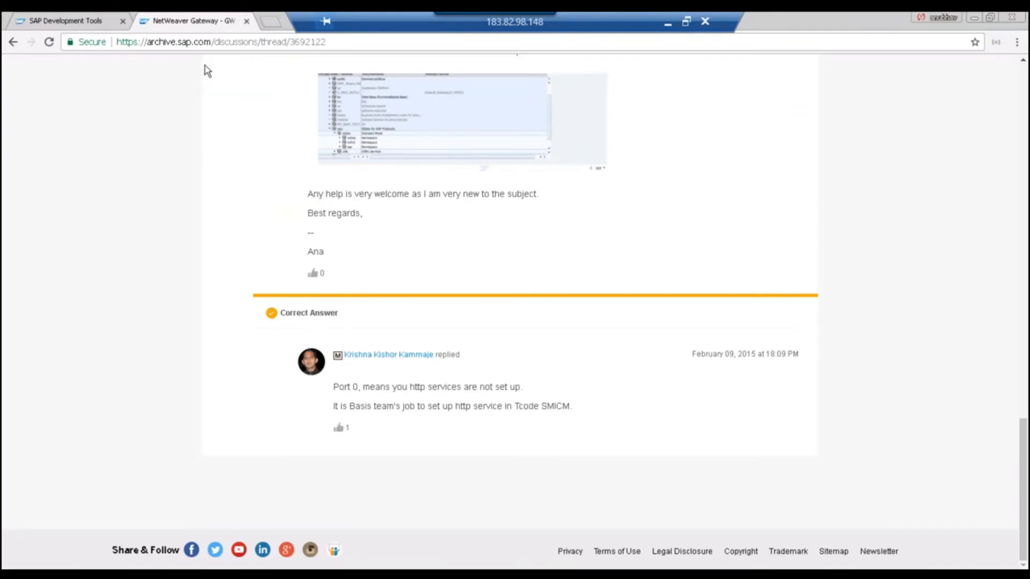
# Load localhost:8080/webide/index.html in Chrome, landing on the Orion login page.
pyautogui.click(209, 42)
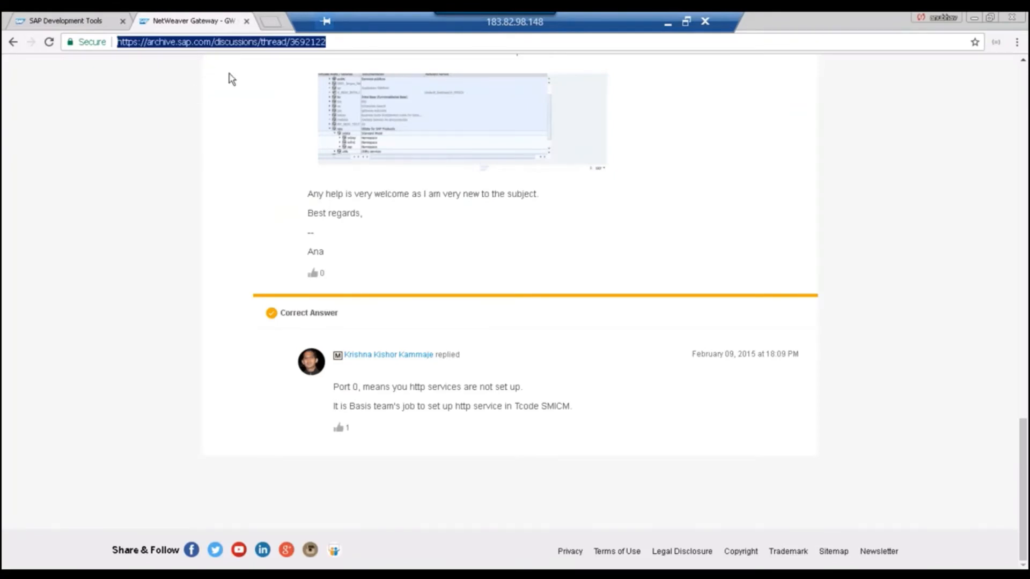
pyautogui.write('loc')
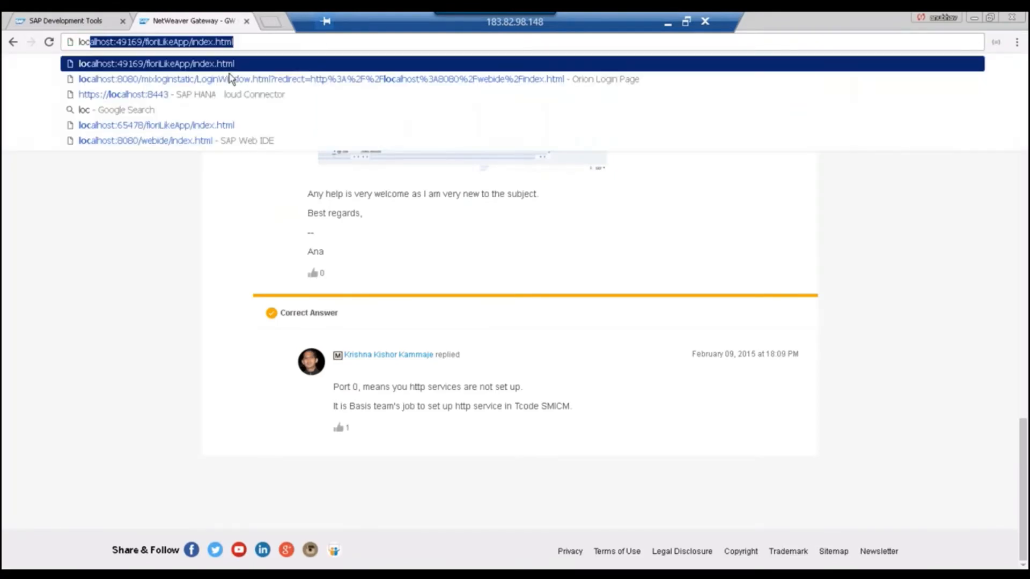
pyautogui.write('alhost')
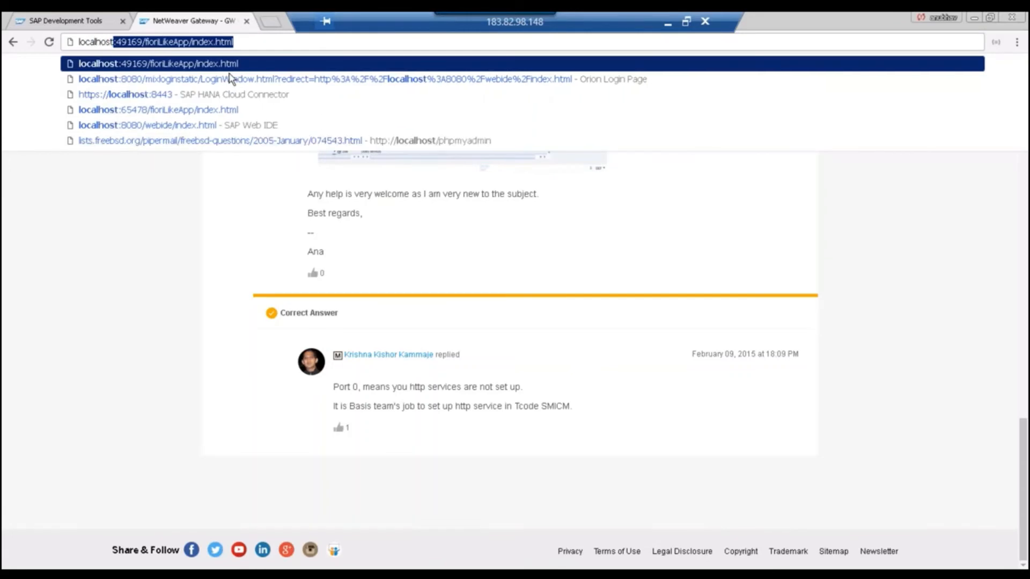
pyautogui.write(':8080')
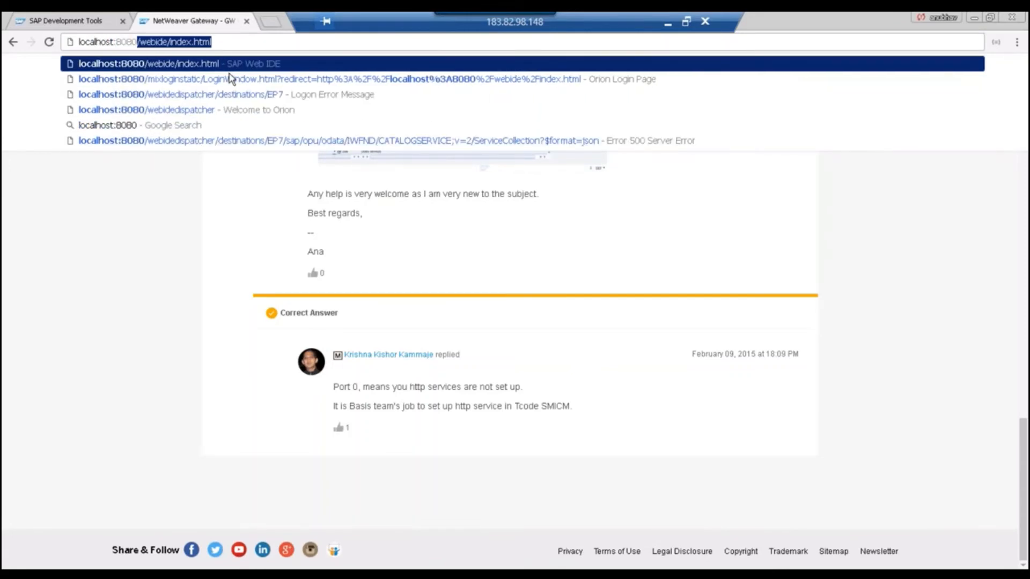
pyautogui.write('/webi')
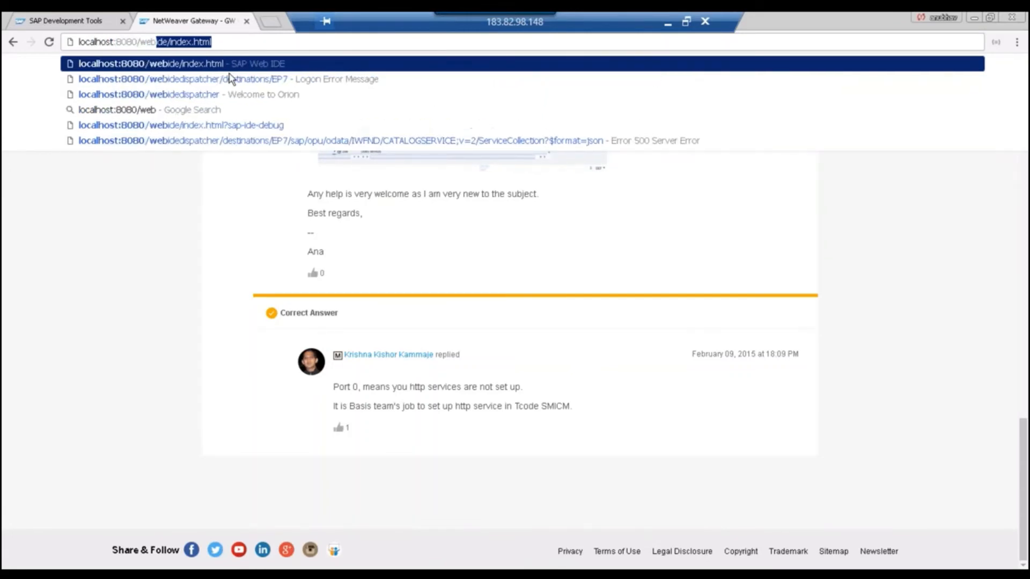
pyautogui.write('de/in')
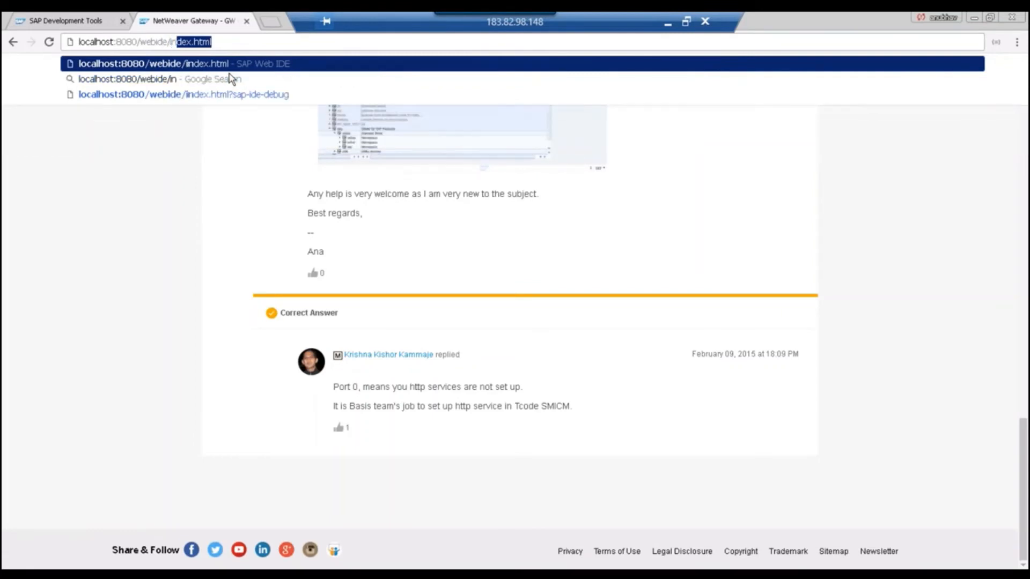
pyautogui.write('dex.html')
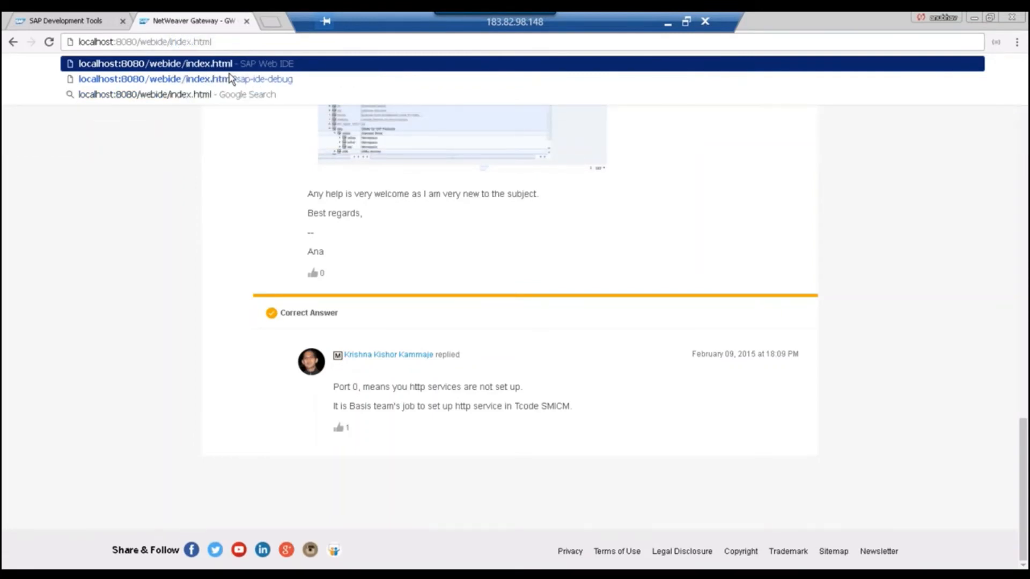
pyautogui.press('Return')
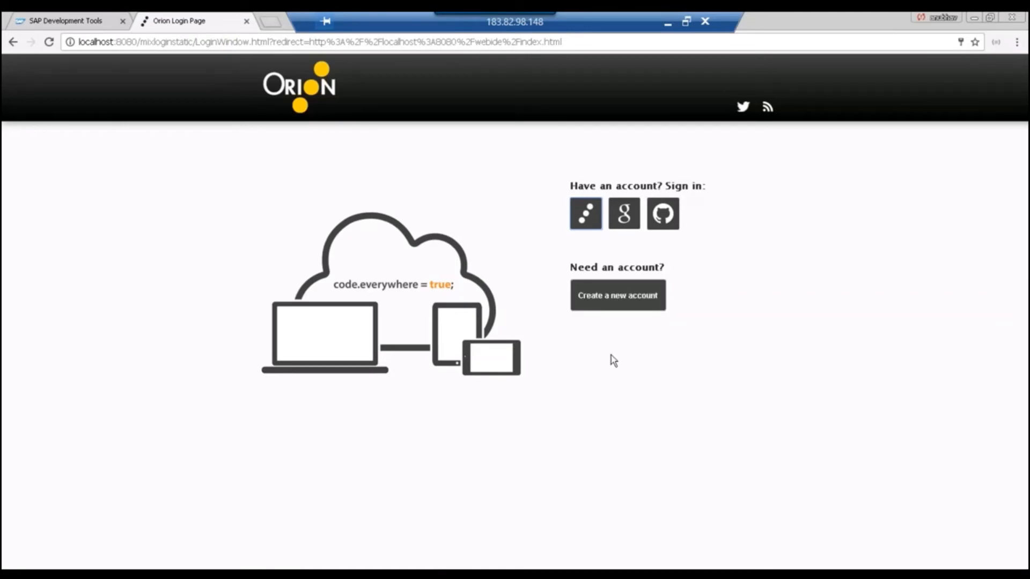
# Sign up for a new Orion account with a username, password, retyped password and e-mail address.
pyautogui.click(609, 301)
pyautogui.click(624, 238)
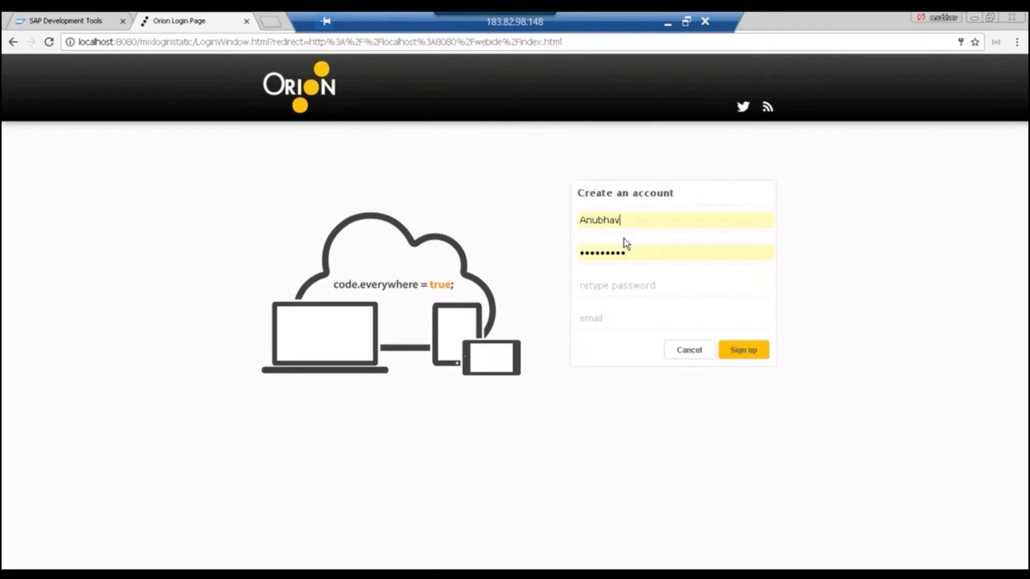
pyautogui.moveTo(632, 221); pyautogui.dragTo(547, 223)
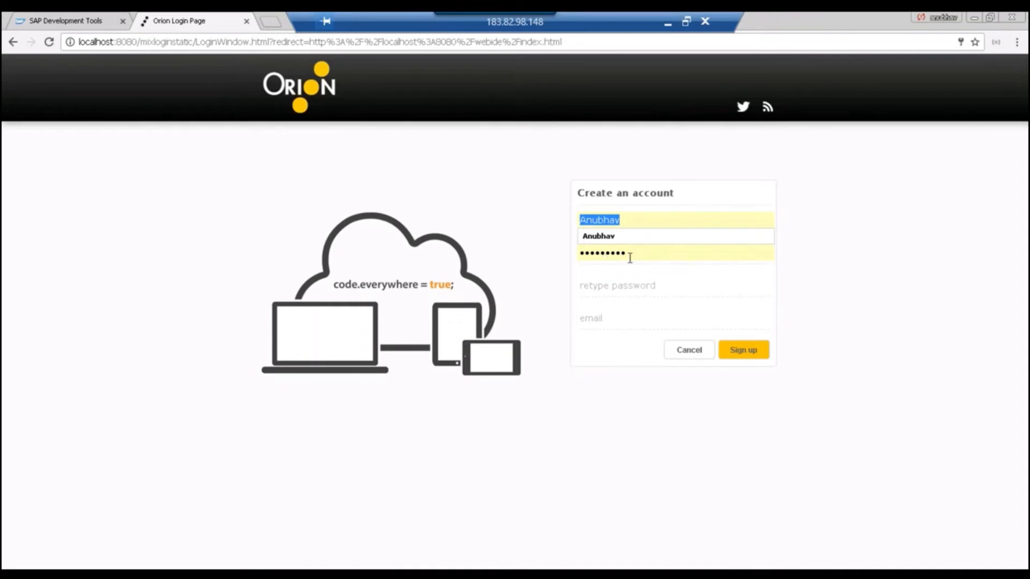
pyautogui.moveTo(630, 258); pyautogui.dragTo(579, 258)
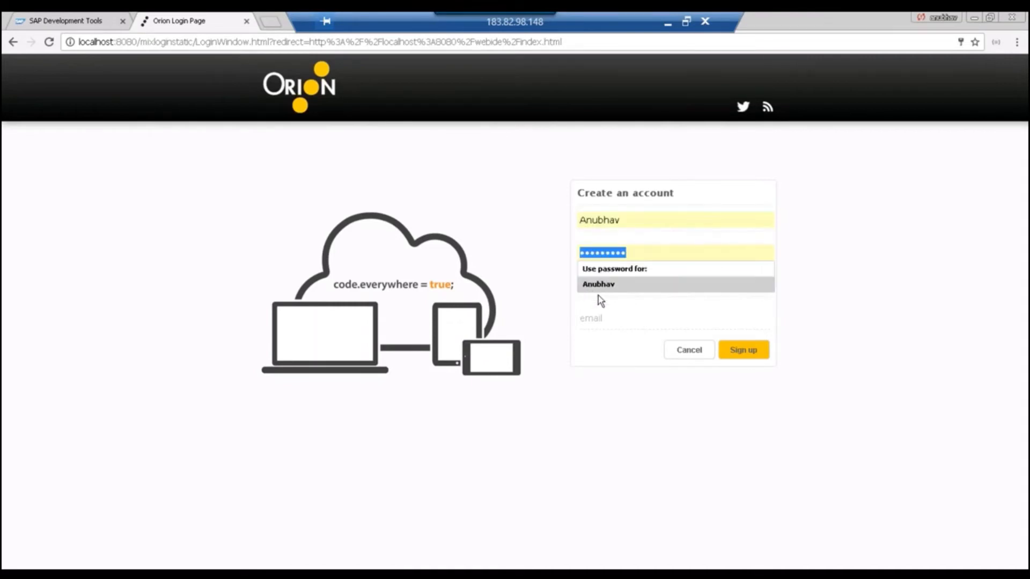
pyautogui.click(597, 305)
pyautogui.click(599, 286)
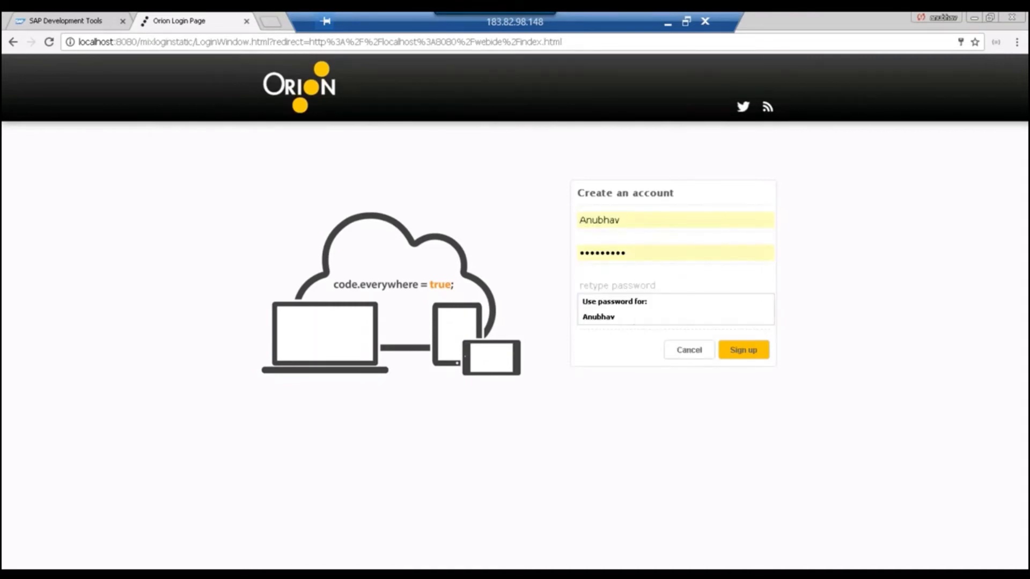
pyautogui.write('•••••••••')
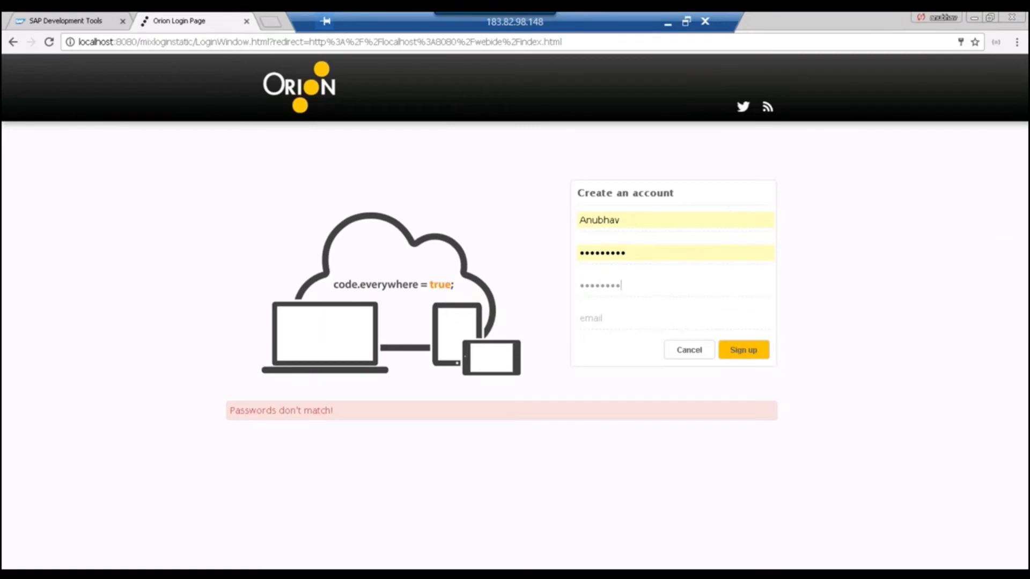
pyautogui.press('Tab')
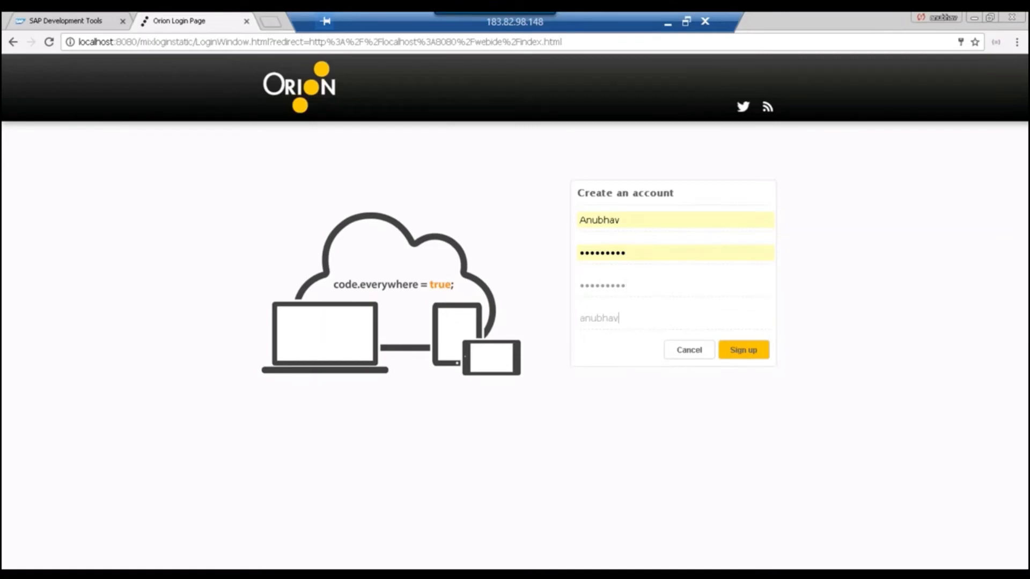
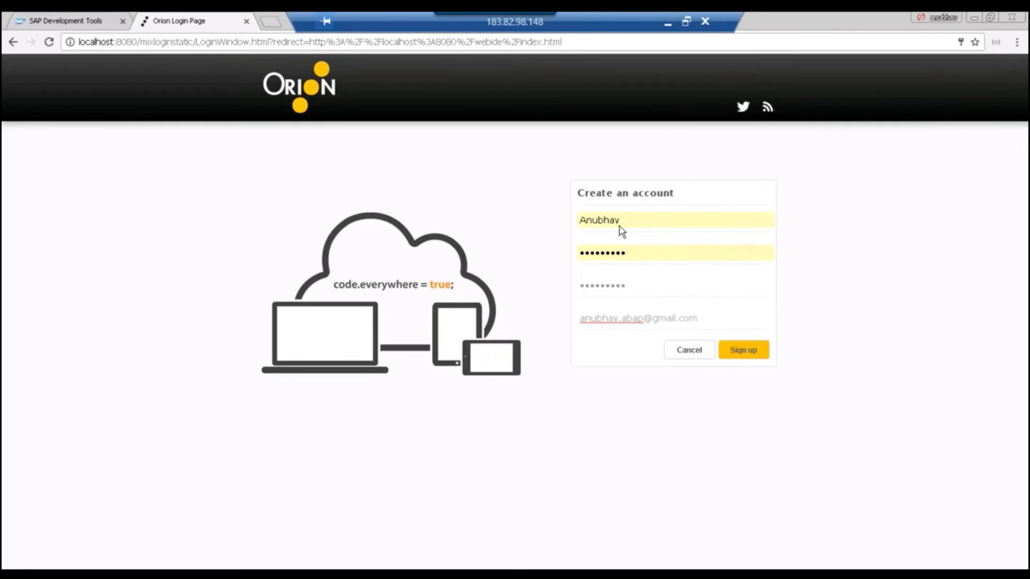
pyautogui.click(743, 350)
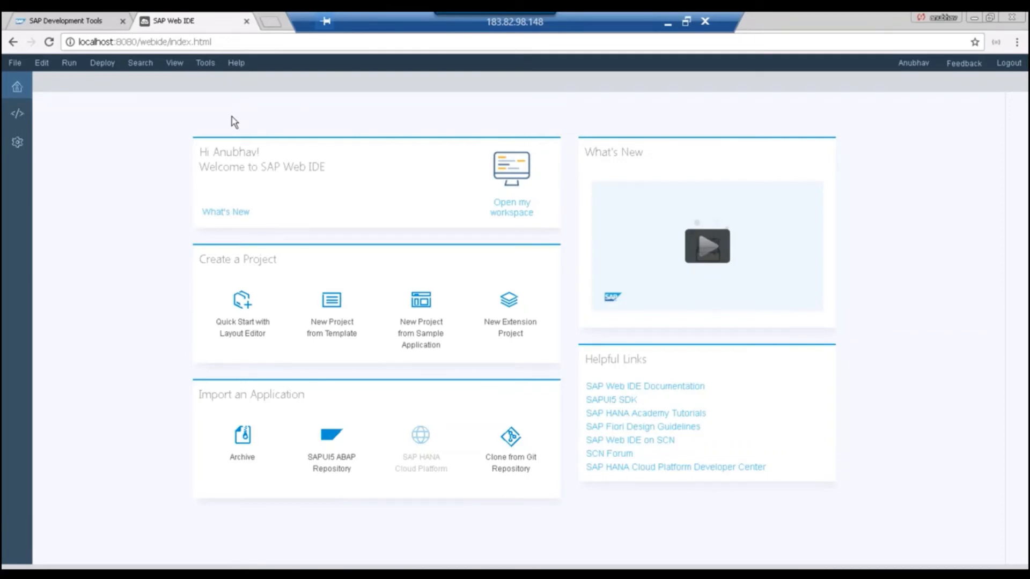
# Open the empty Development workspace in SAP Web IDE, then switch to the eclipse folder in Explorer.
pyautogui.click(18, 113)
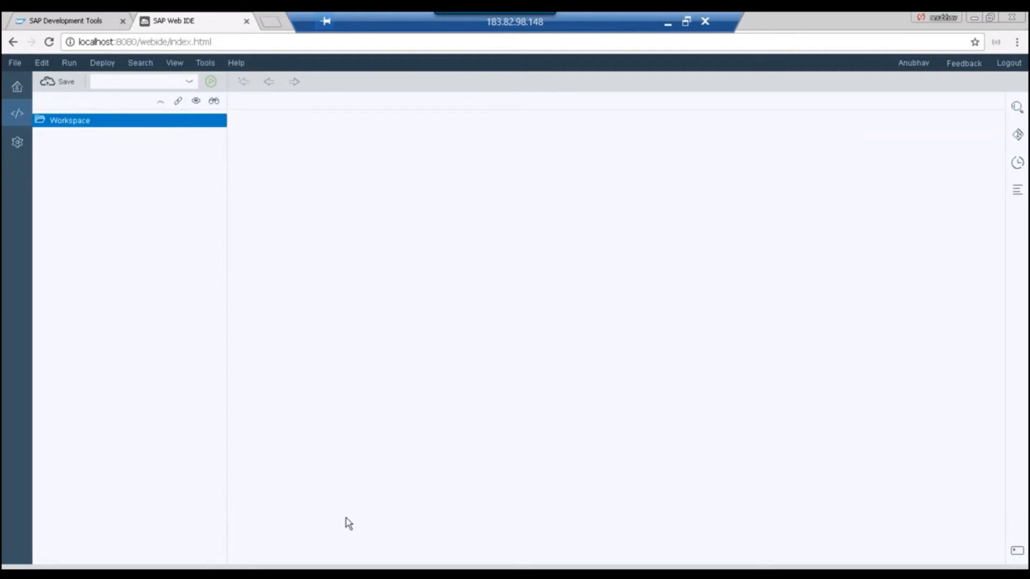
pyautogui.click(278, 570)
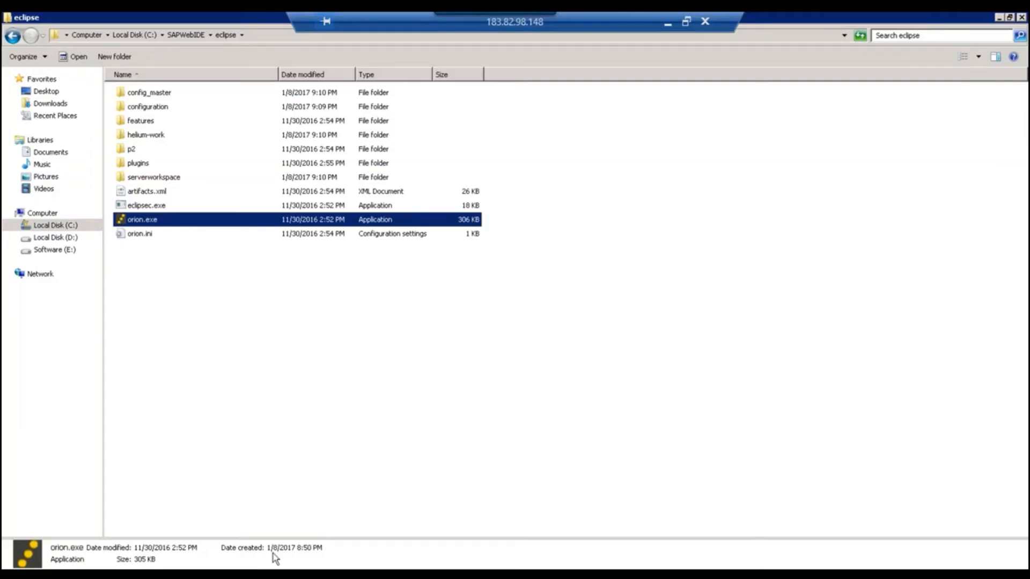
# Open config_master\service.destinations\destinations, find it empty, and return to the PowerPoint slide.
pyautogui.click(148, 95)
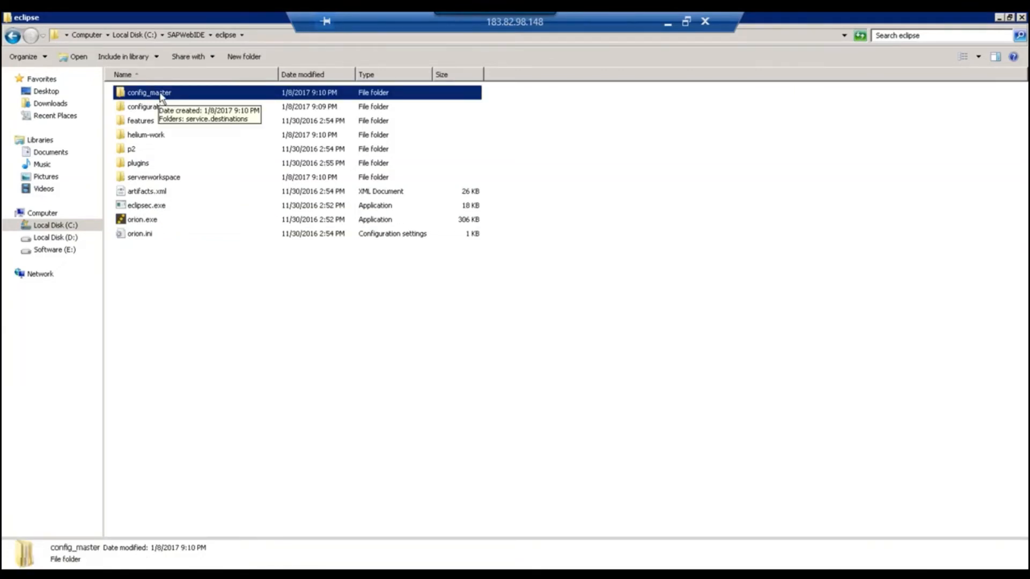
pyautogui.doubleClick(166, 95)
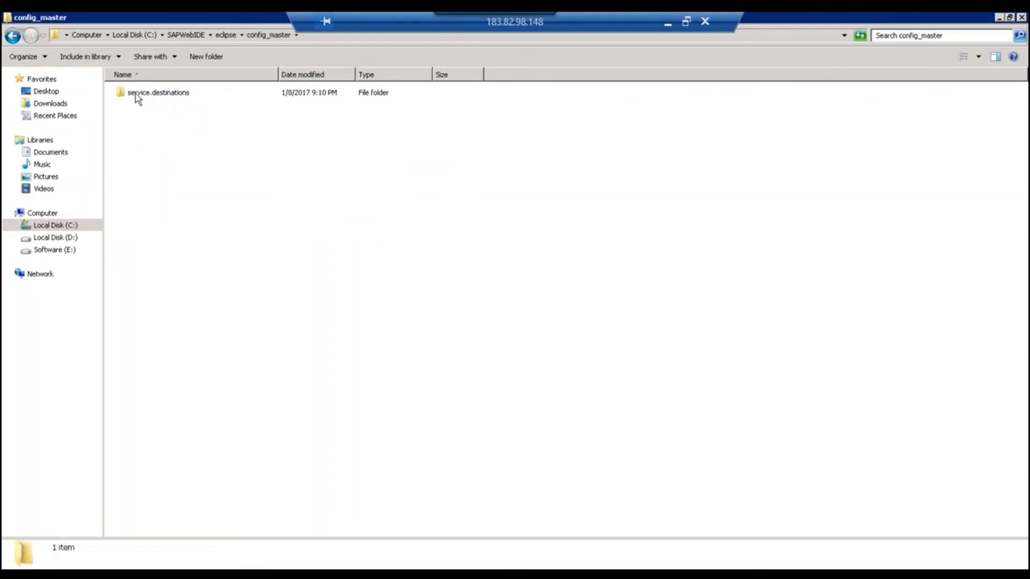
pyautogui.click(166, 94)
pyautogui.doubleClick(165, 96)
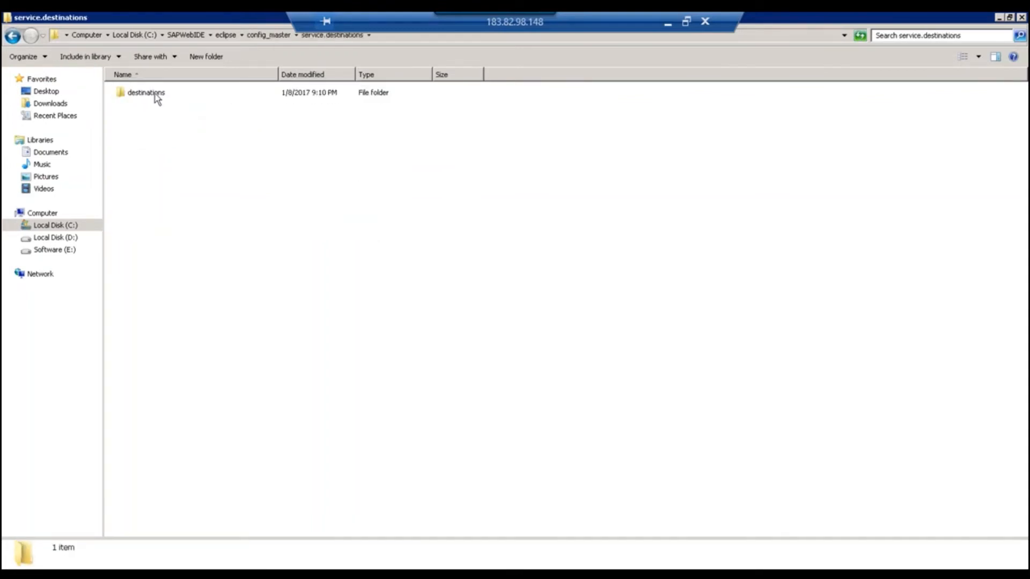
pyautogui.click(156, 98)
pyautogui.doubleClick(156, 97)
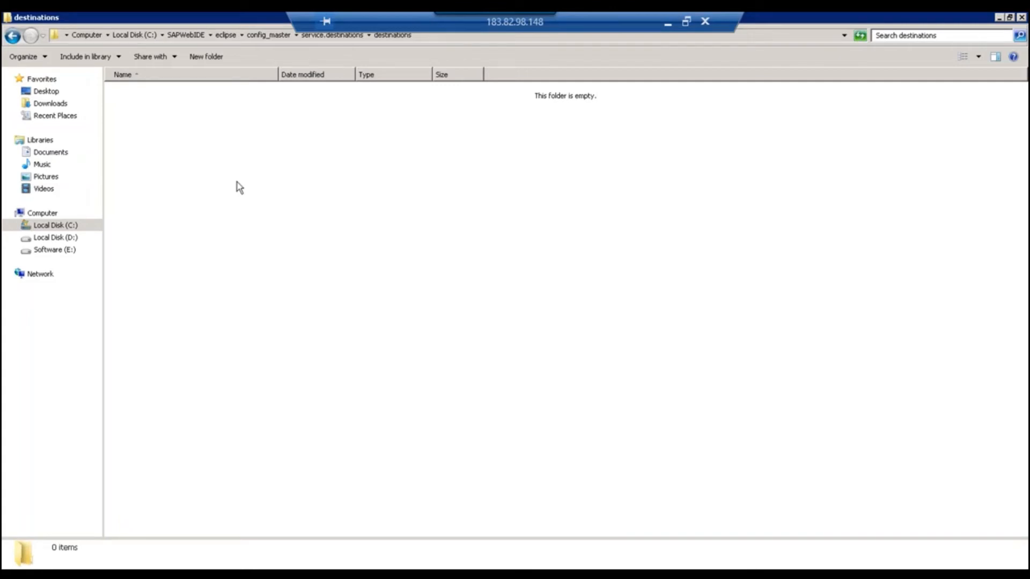
pyautogui.click(652, 568)
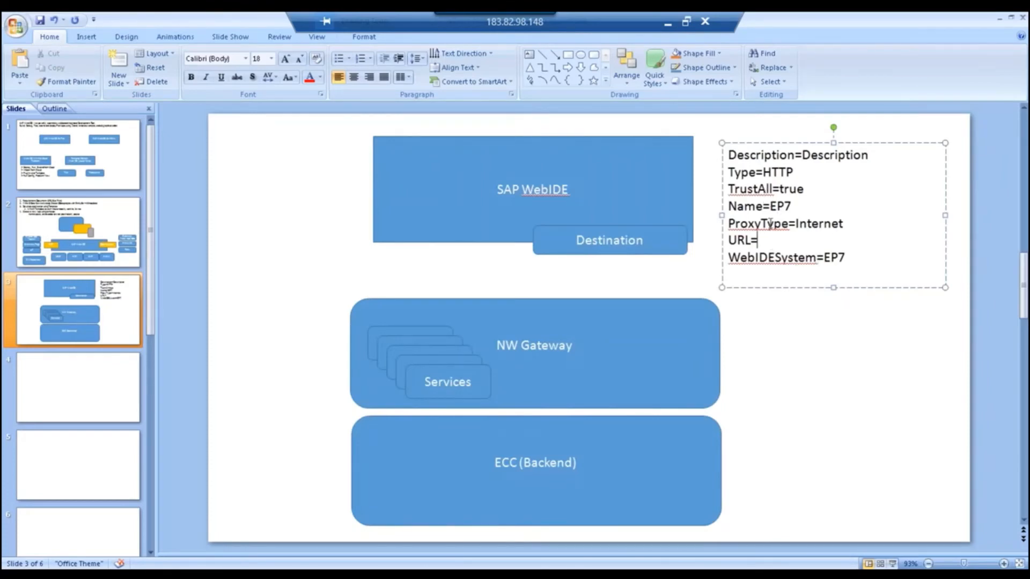
# Insert an empty line after WebIDESystem=EP7 in the slide's destination properties, returning to the blank URL= line.
pyautogui.click(845, 258)
pyautogui.press('Return')
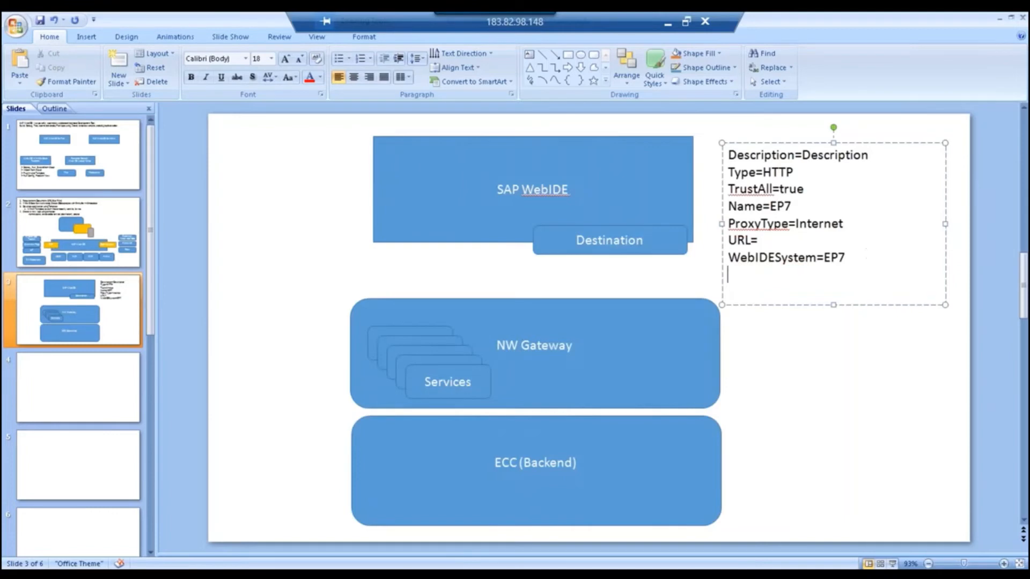
pyautogui.click(803, 241)
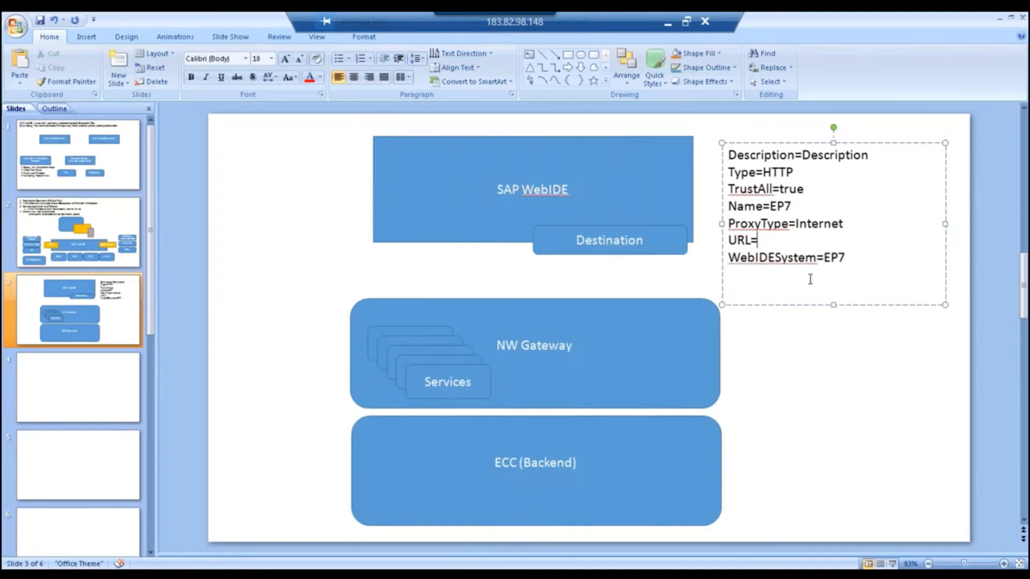